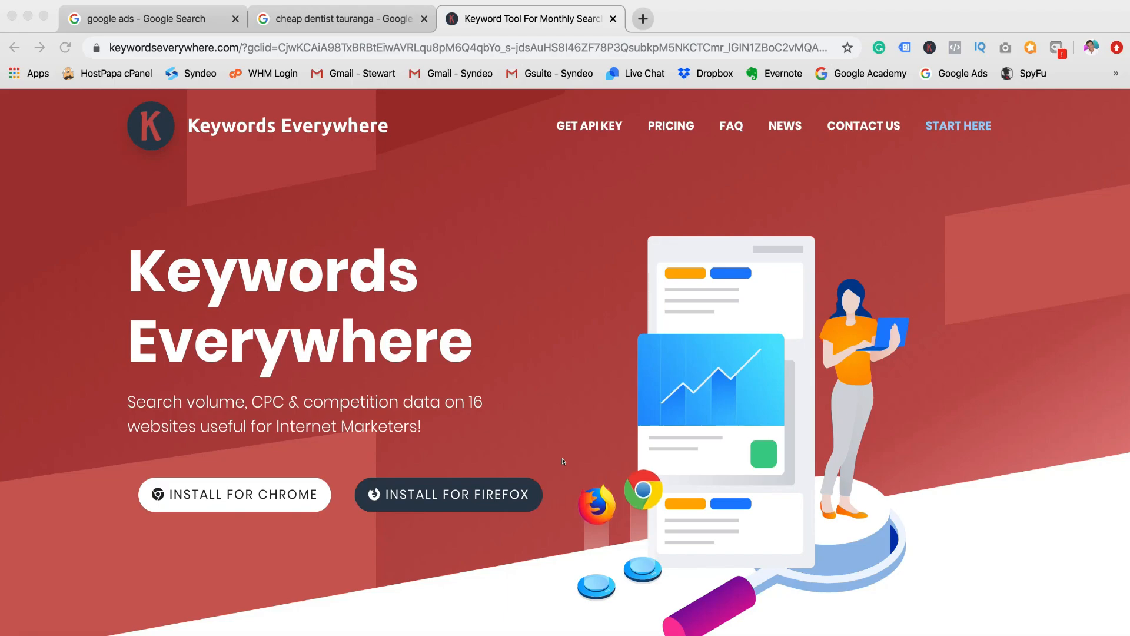
# - Set the Keywords Everywhere extension's country to New Zealand
pyautogui.click(918, 54)
pyautogui.click(930, 47)
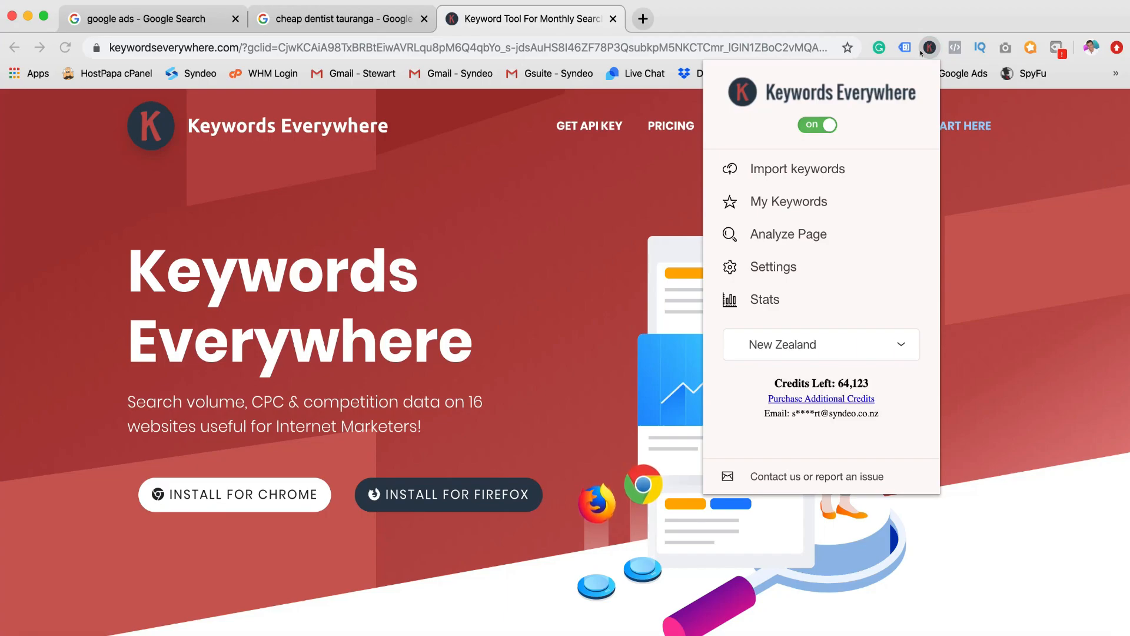
pyautogui.click(905, 347)
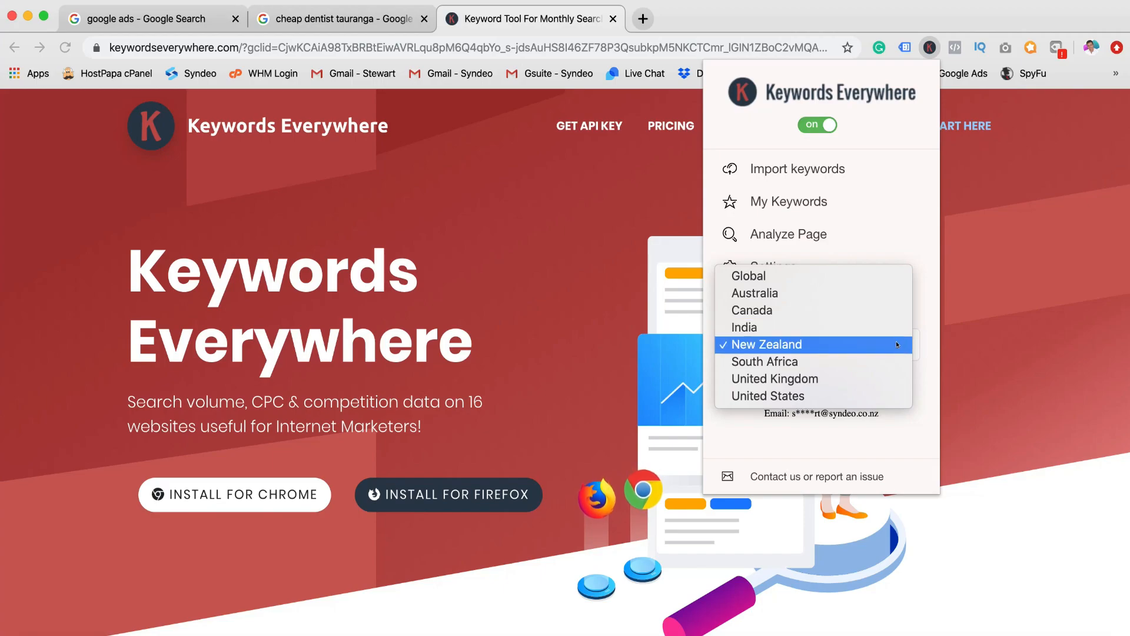
pyautogui.click(896, 344)
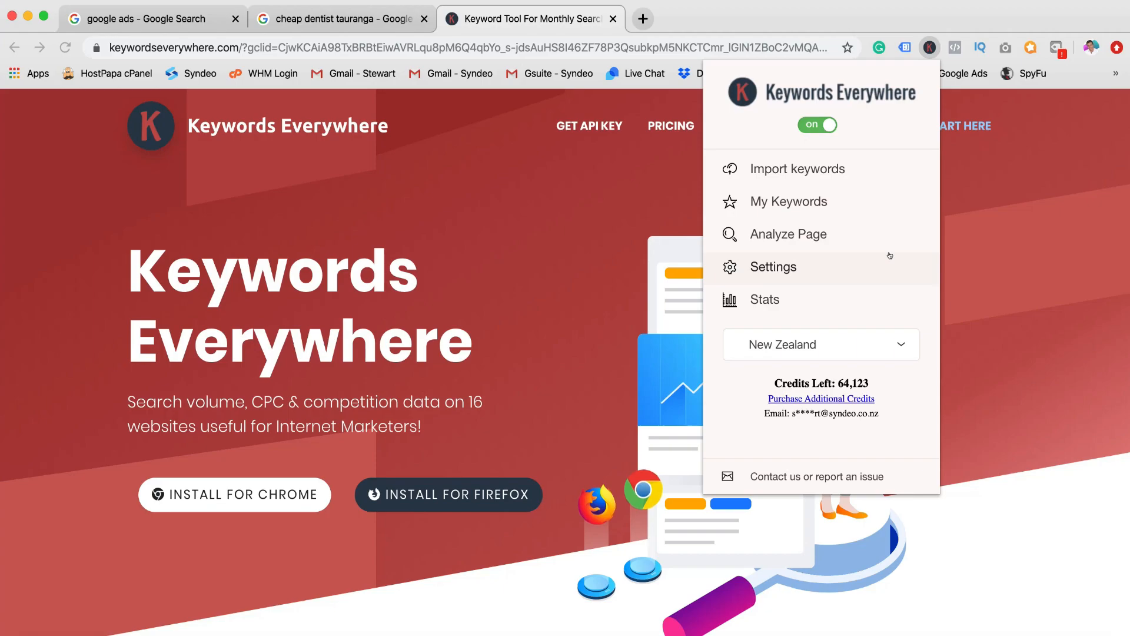
pyautogui.click(620, 144)
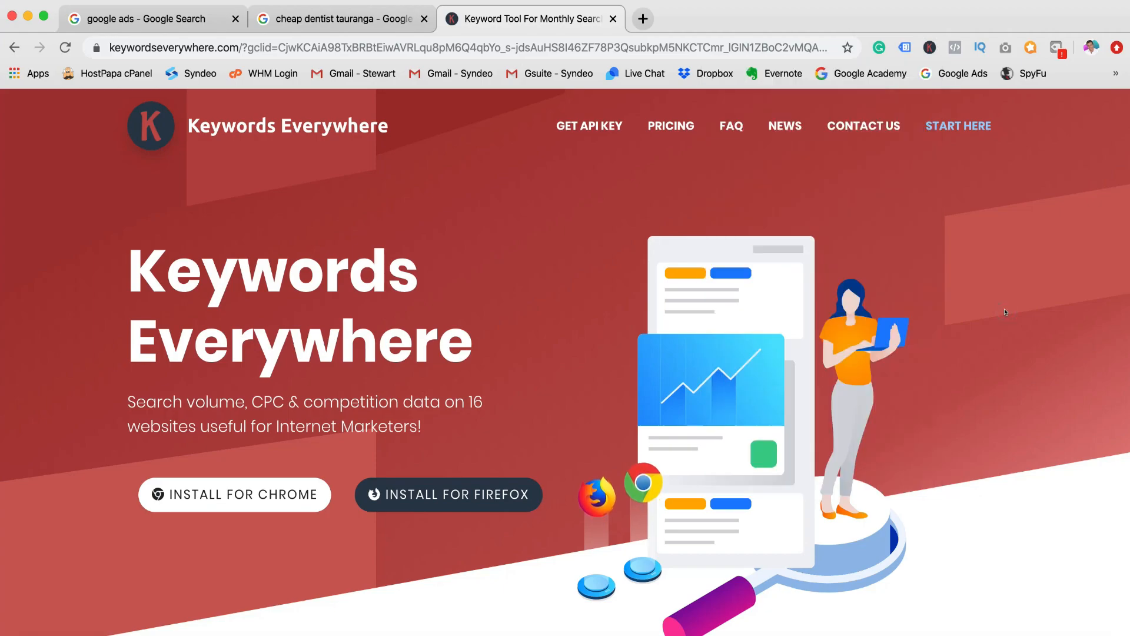
# - Search Google for "dentist tauranga" and examine the related keywords' volume, CPC and competition figures
pyautogui.click(351, 25)
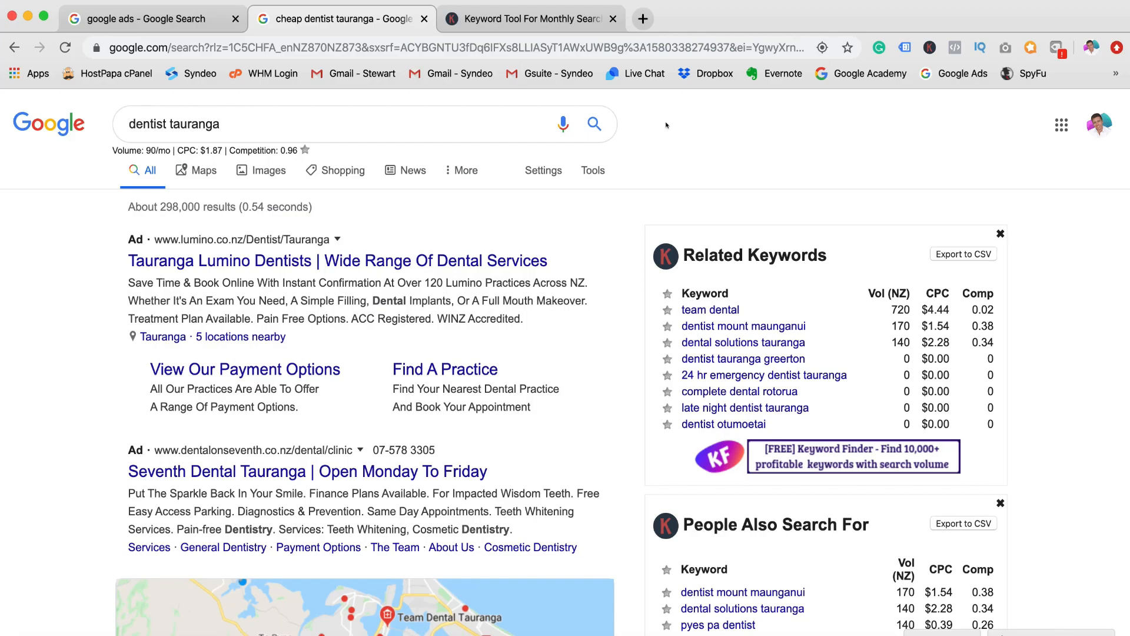
pyautogui.click(301, 127)
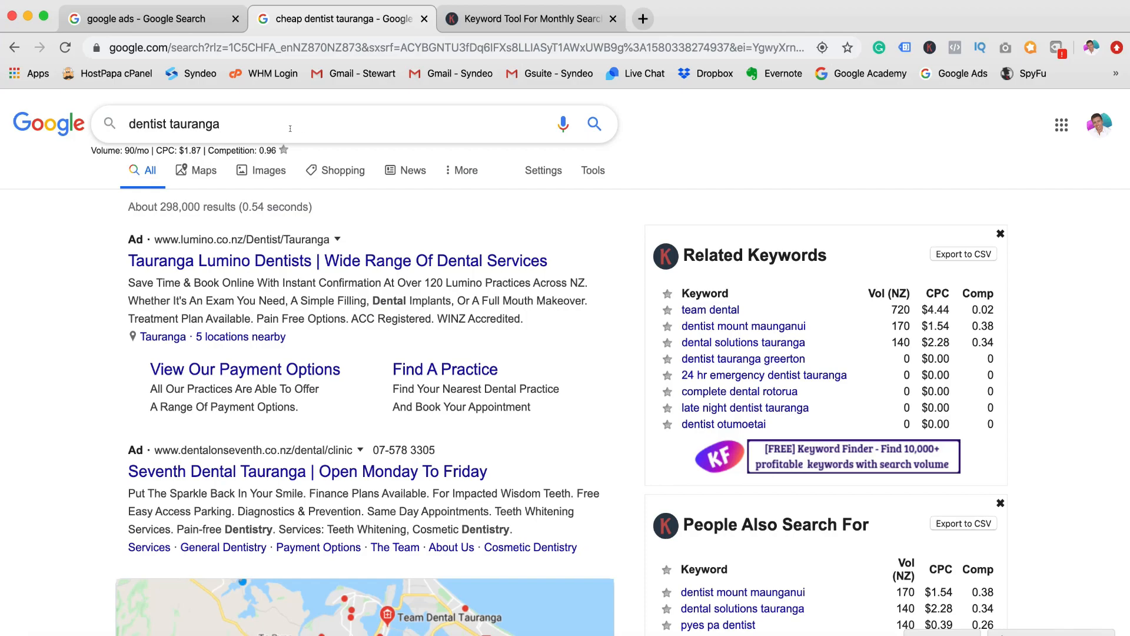
pyautogui.press('Return')
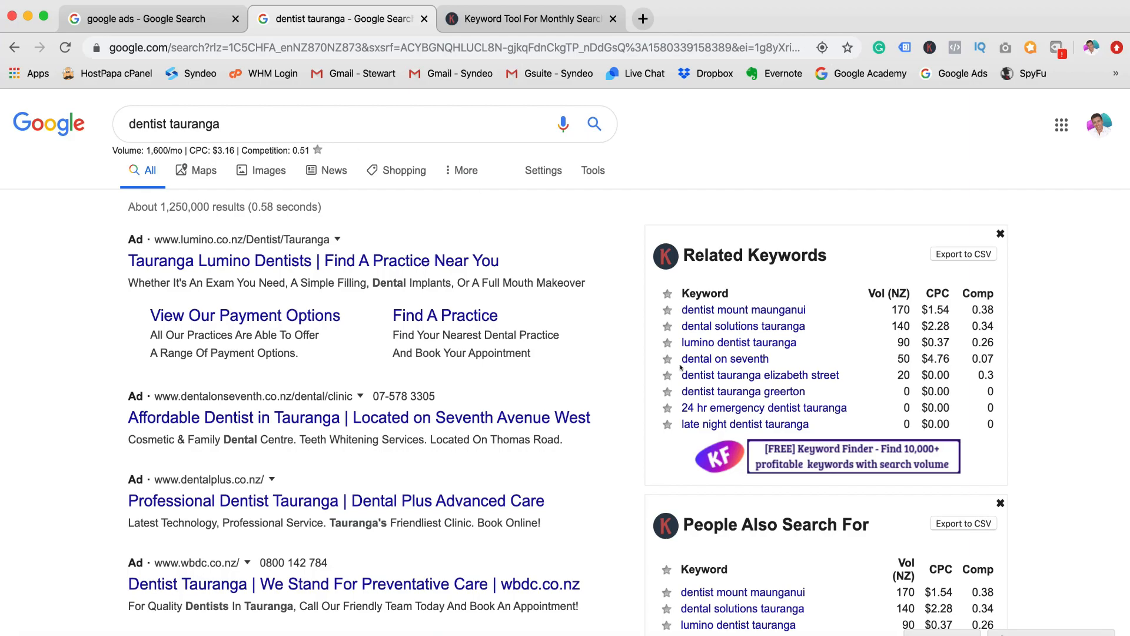
pyautogui.scroll(-4, 624, 483)
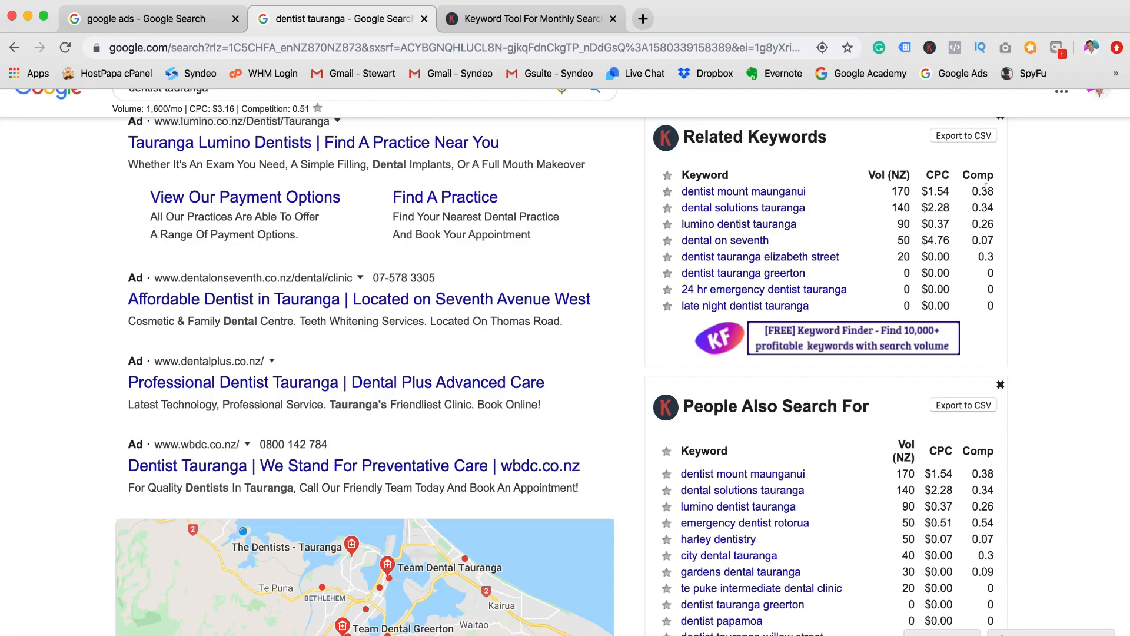
pyautogui.scroll(-2, 969, 386)
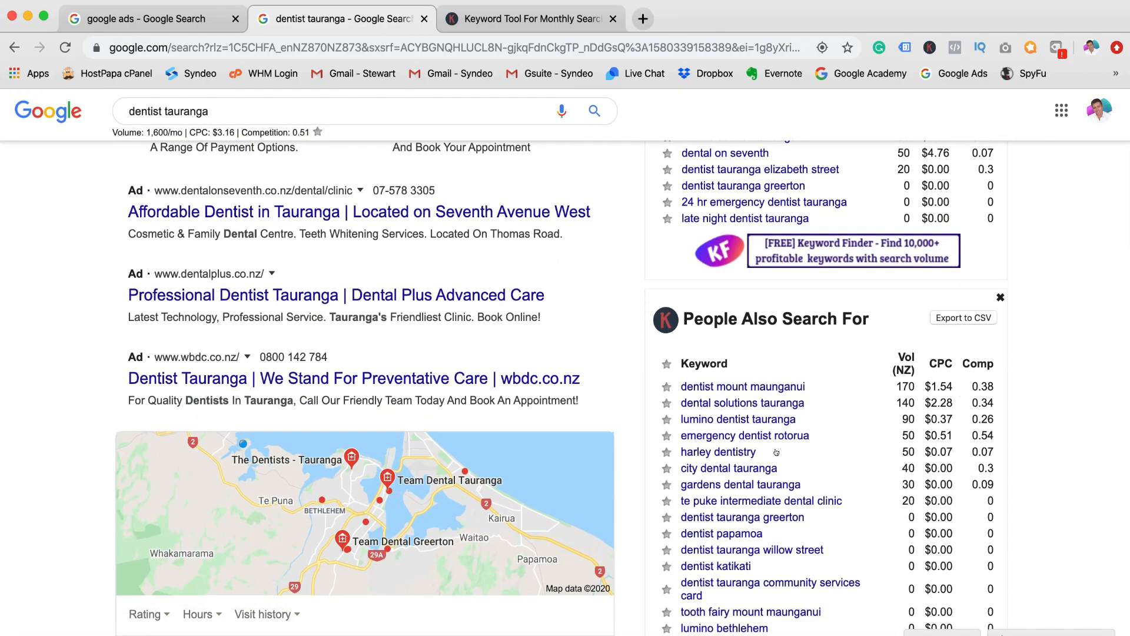
pyautogui.scroll(5, 777, 454)
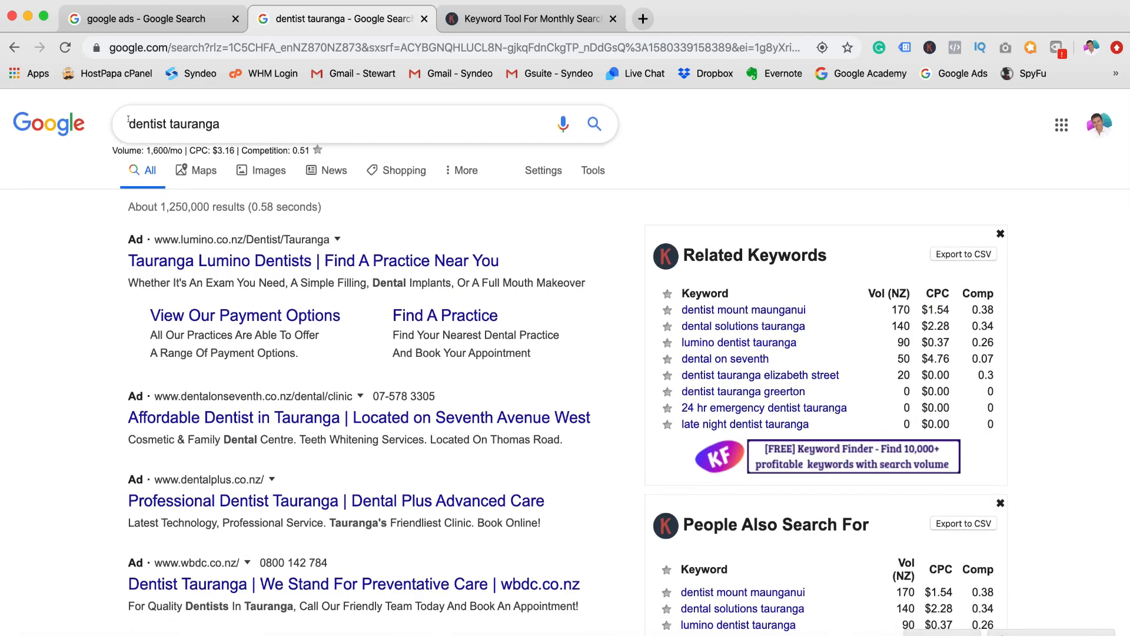
# - Refine the Google search to "cheap dentist tauranga"
pyautogui.click(128, 120)
pyautogui.write('cheap')
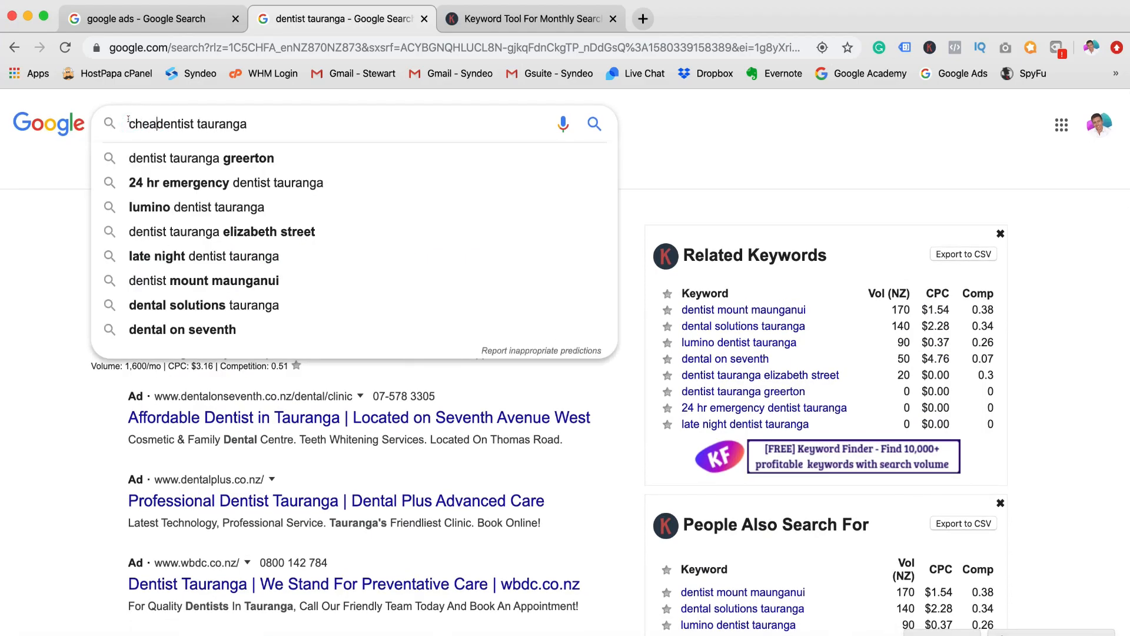
pyautogui.press('Return')
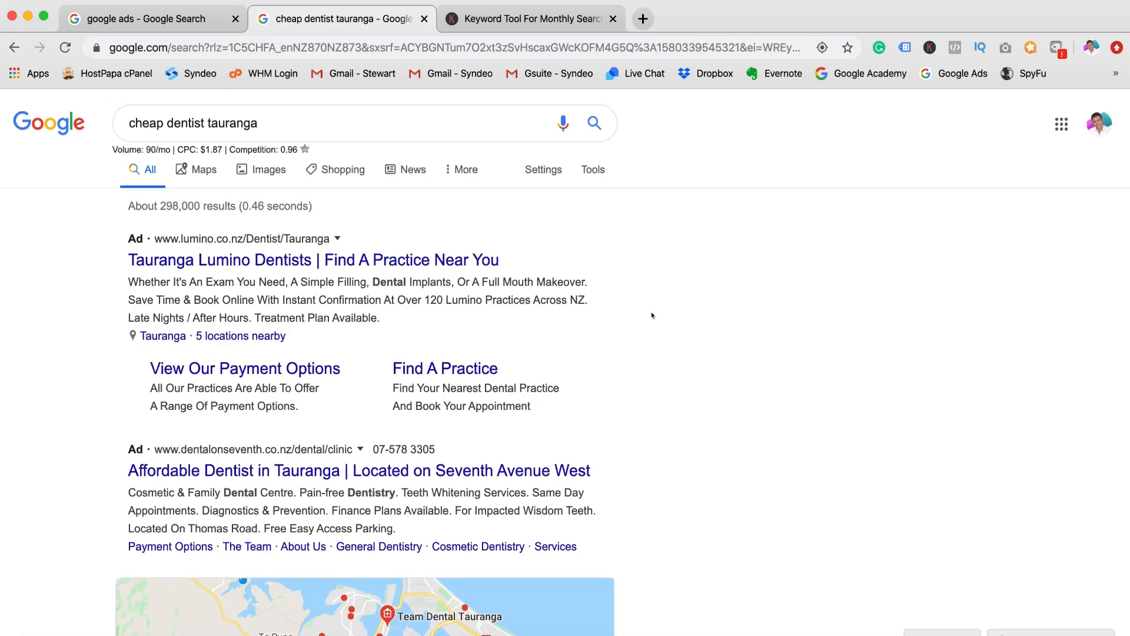
# - Examine the ads, local listings and keyword volume, CPC and competition data in the "cheap dentist tauranga" results
pyautogui.scroll(-1, 653, 315)
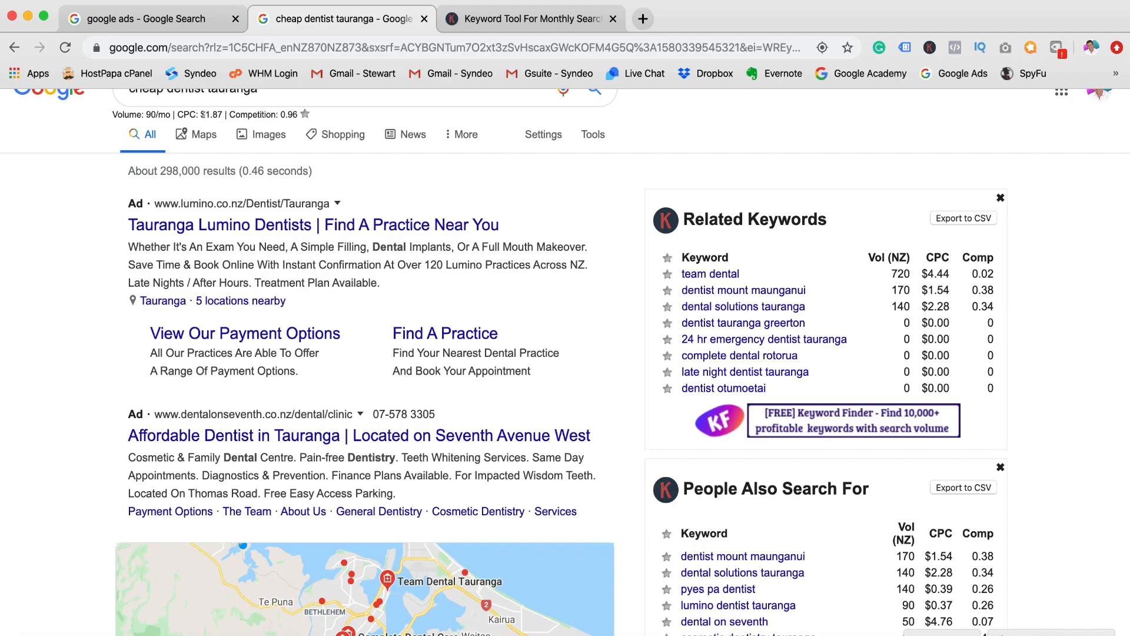
pyautogui.scroll(1, 206, 115)
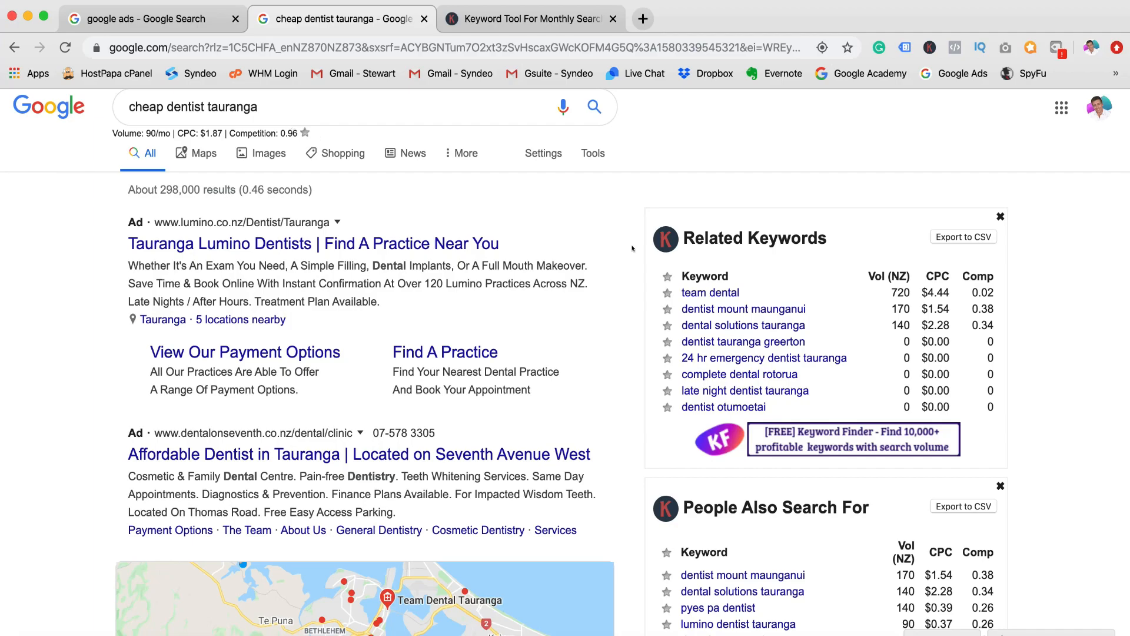
pyautogui.scroll(-3, 742, 524)
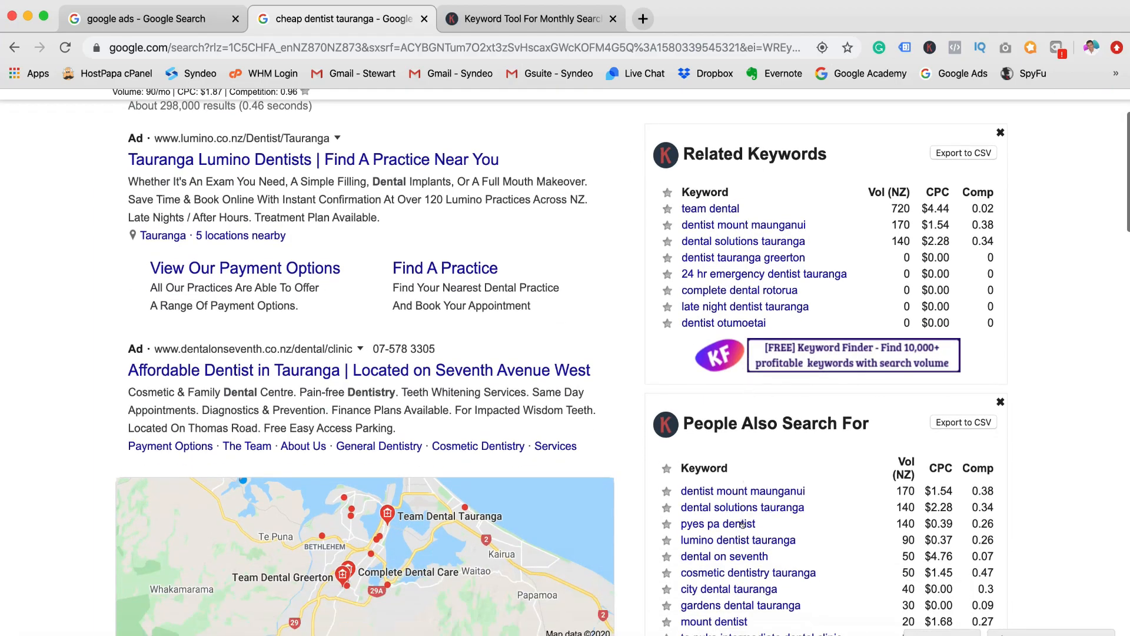
pyautogui.scroll(3, 612, 212)
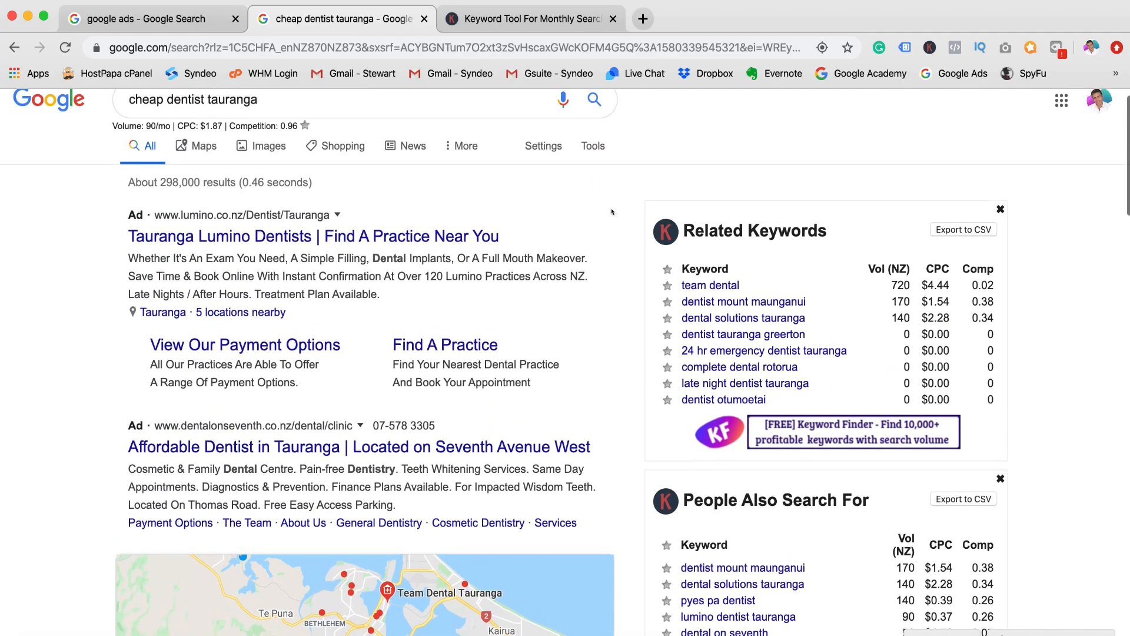
pyautogui.scroll(1, 612, 212)
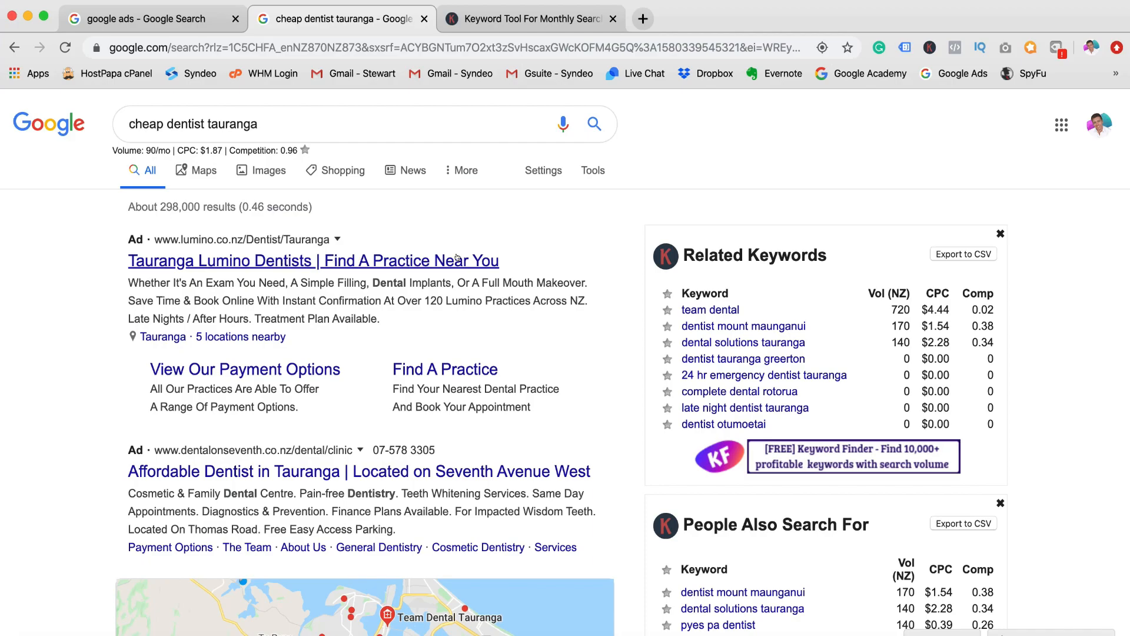
pyautogui.scroll(-3, 278, 313)
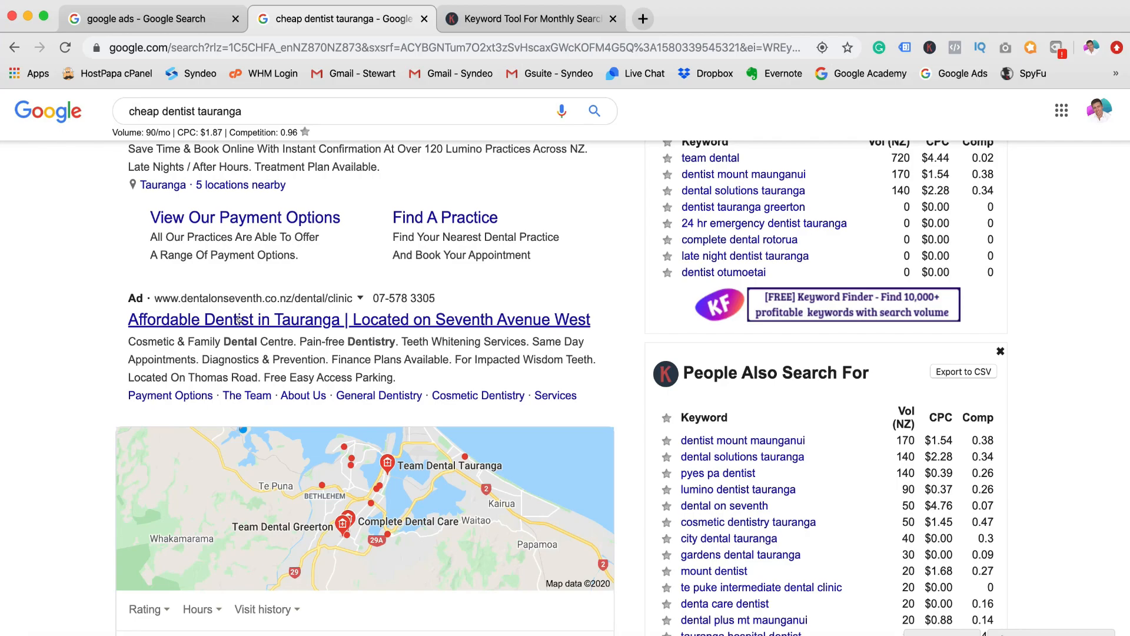
pyautogui.scroll(-1, 264, 322)
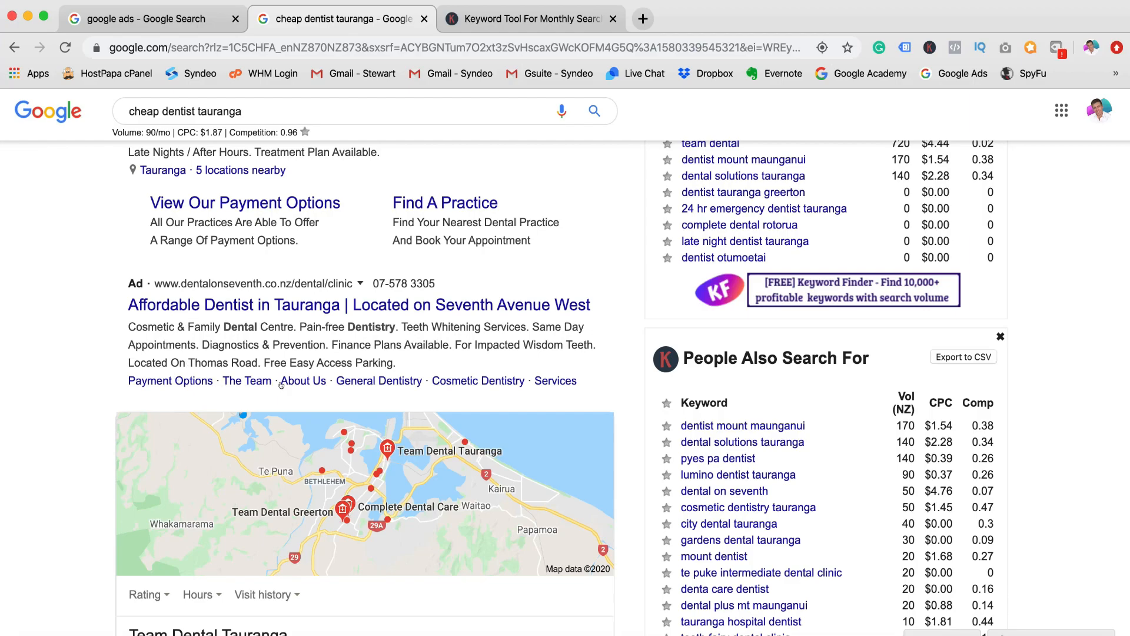
pyautogui.scroll(-5, 474, 377)
pyautogui.scroll(-9, 214, 338)
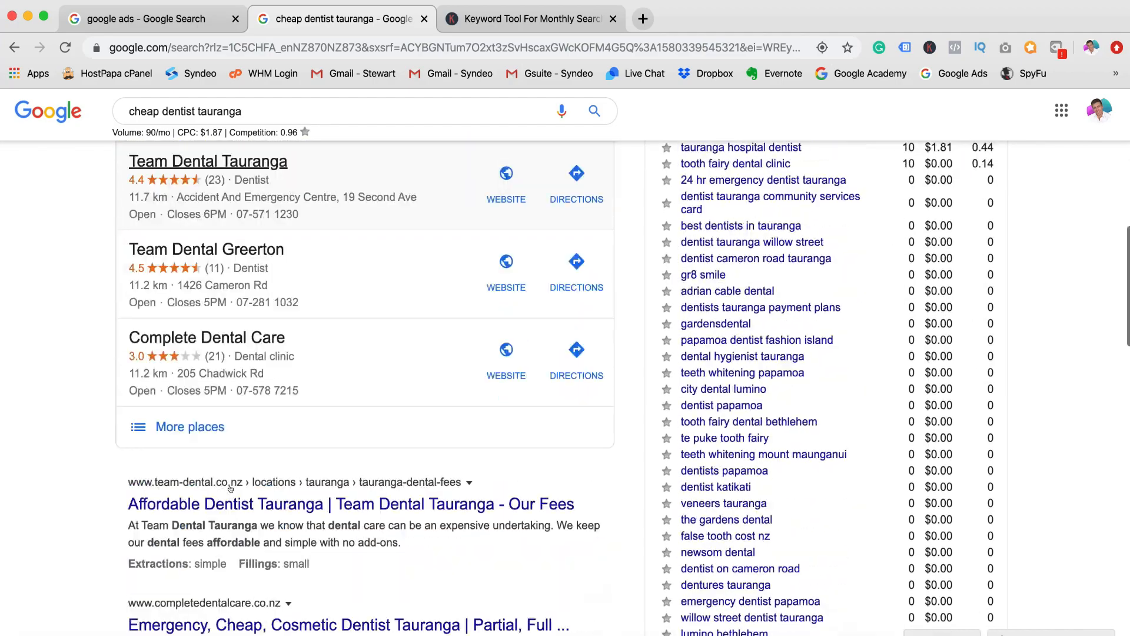
pyautogui.scroll(15, 215, 338)
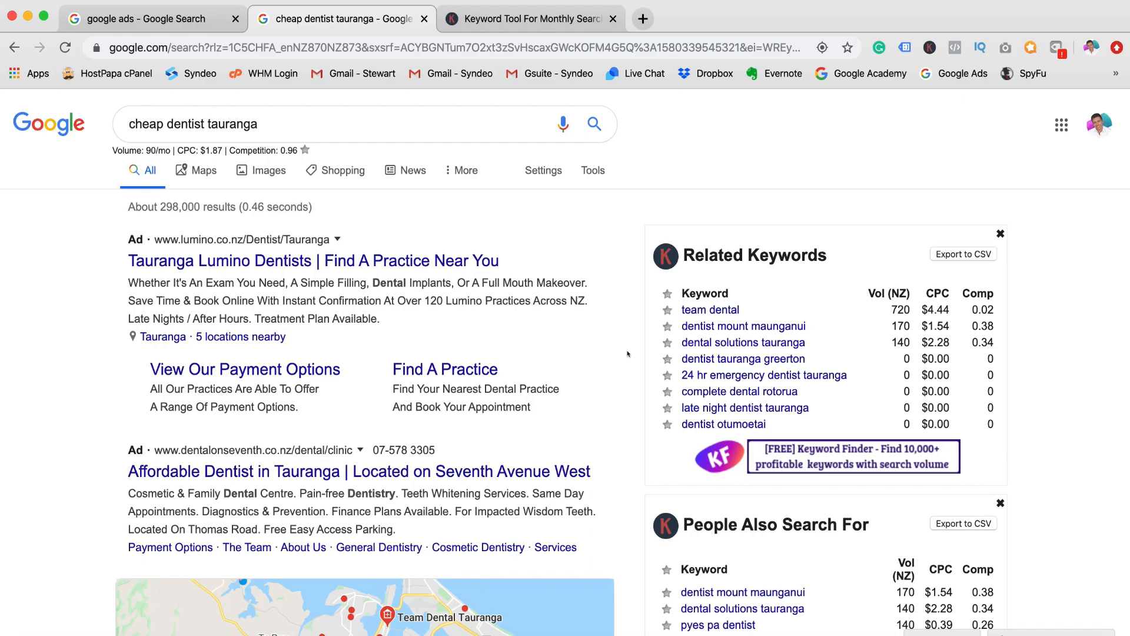
# - Open the Google Ads getting-started page and review the $100 ad credit offer and its sign-up form
pyautogui.click(141, 19)
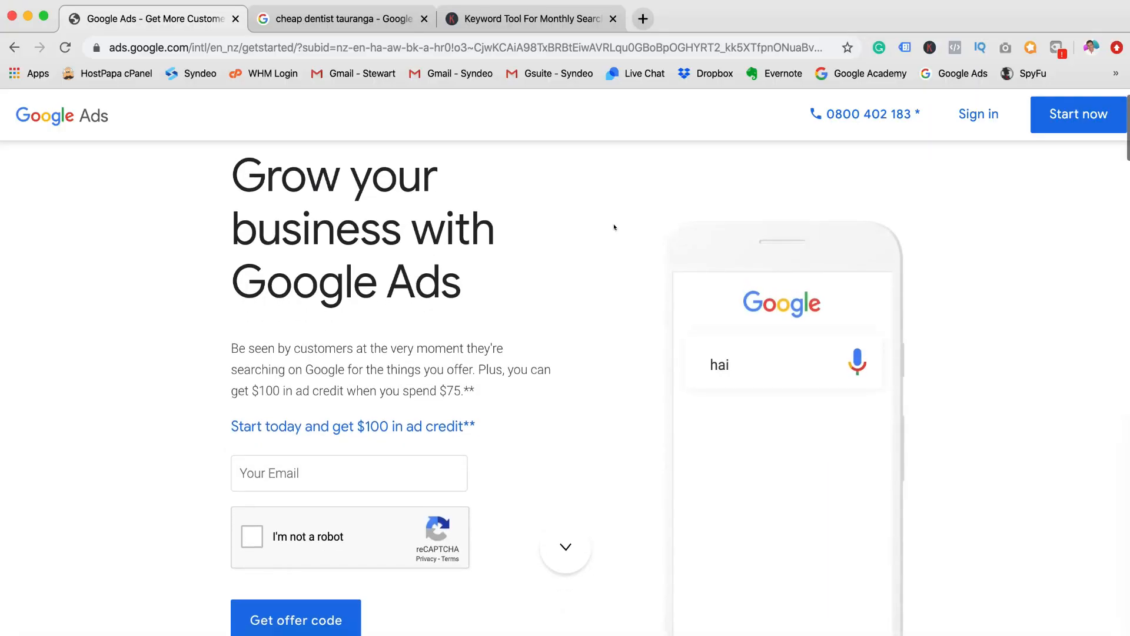
pyautogui.click(333, 469)
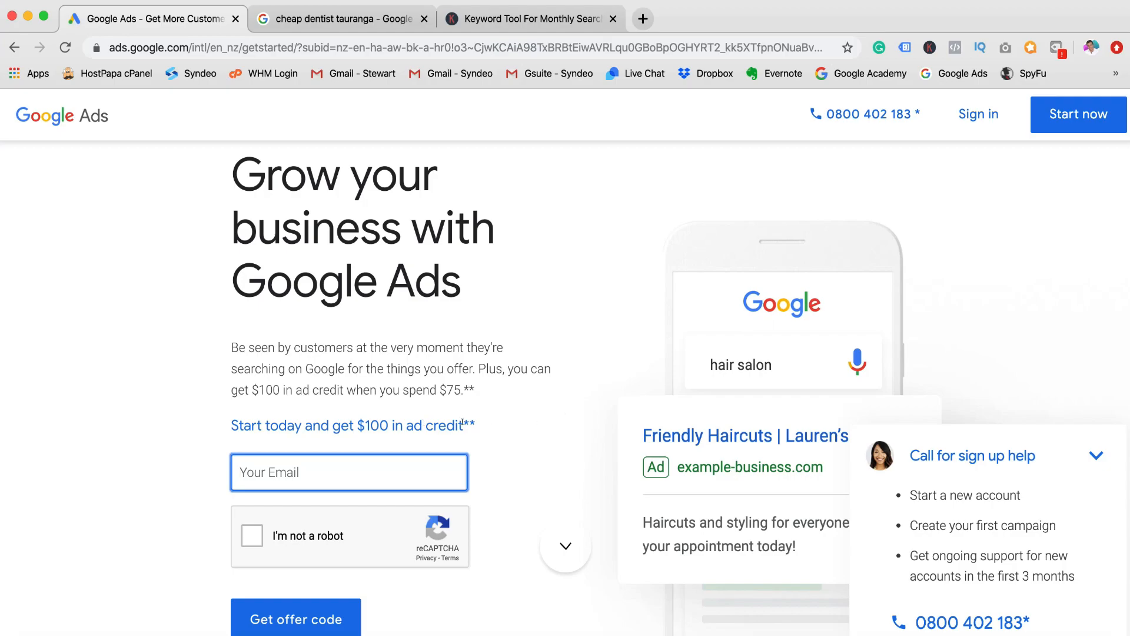
pyautogui.scroll(1, 600, 419)
pyautogui.scroll(-1, 601, 419)
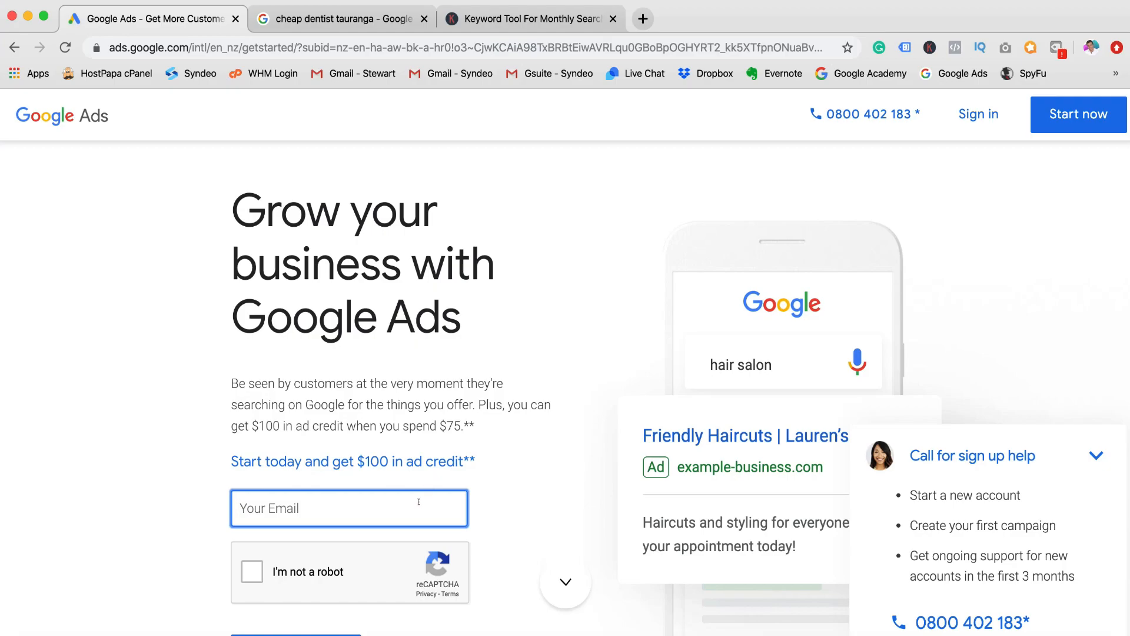
pyautogui.scroll(-1, 419, 502)
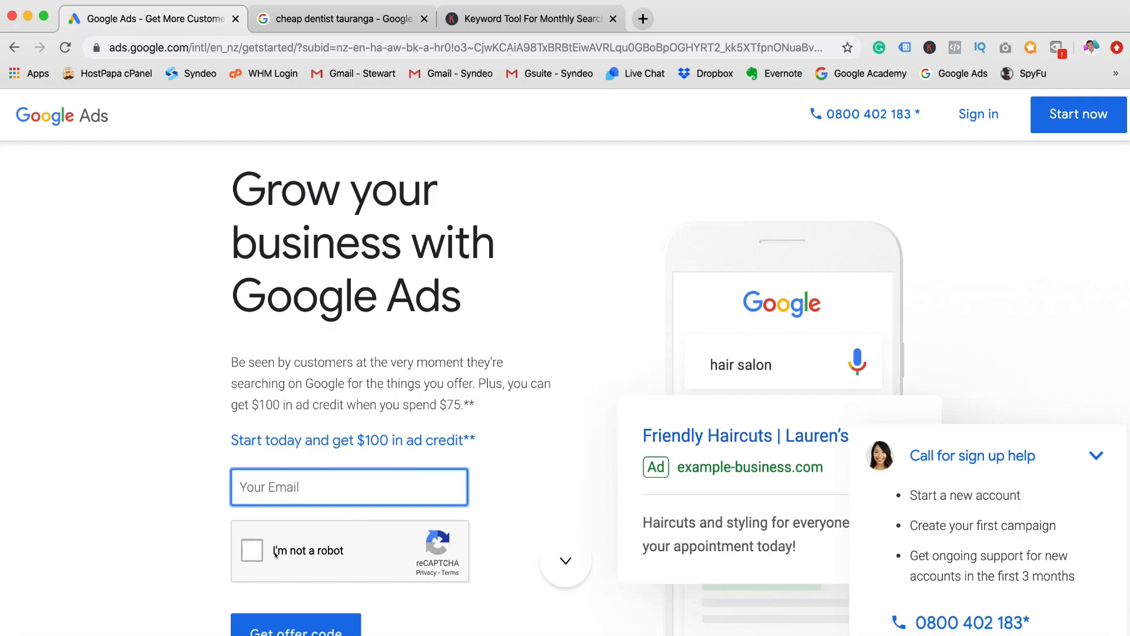
pyautogui.scroll(1, 554, 418)
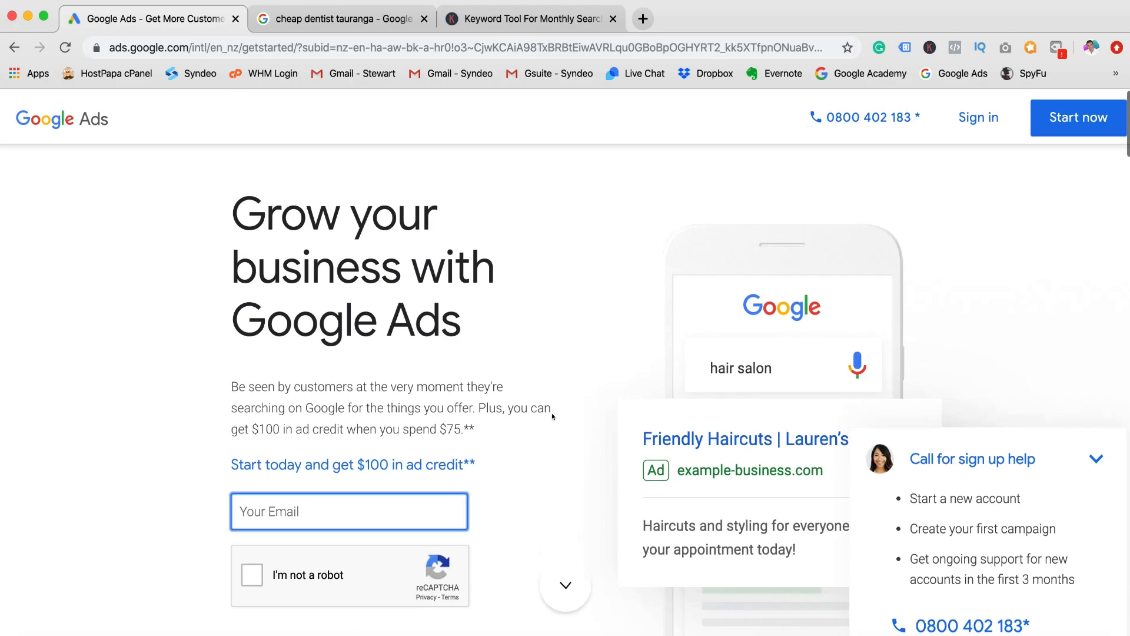
# - Start the Google Ads sign-up and choose to create a new Google Ads account
pyautogui.click(1068, 116)
pyautogui.scroll(-1, 688, 430)
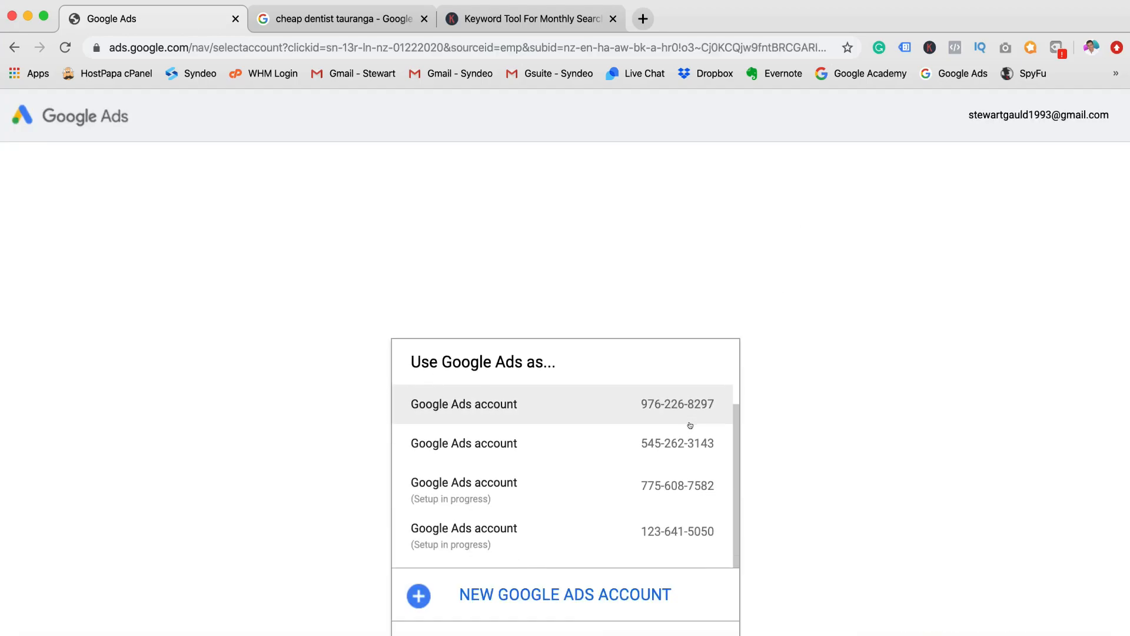
pyautogui.scroll(-1, 594, 586)
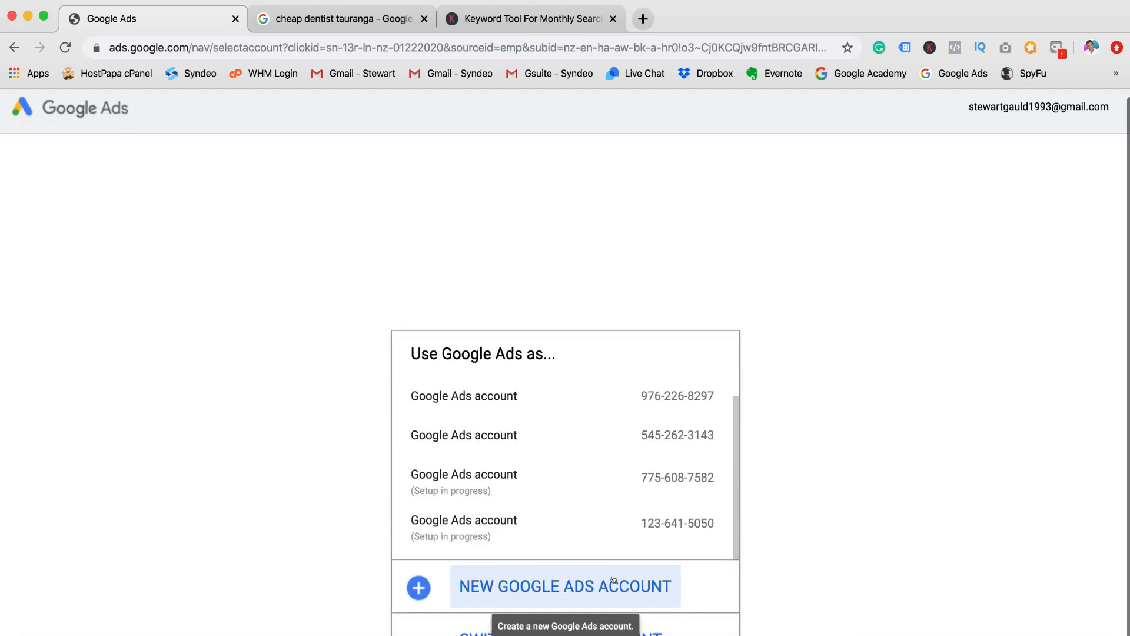
pyautogui.click(593, 587)
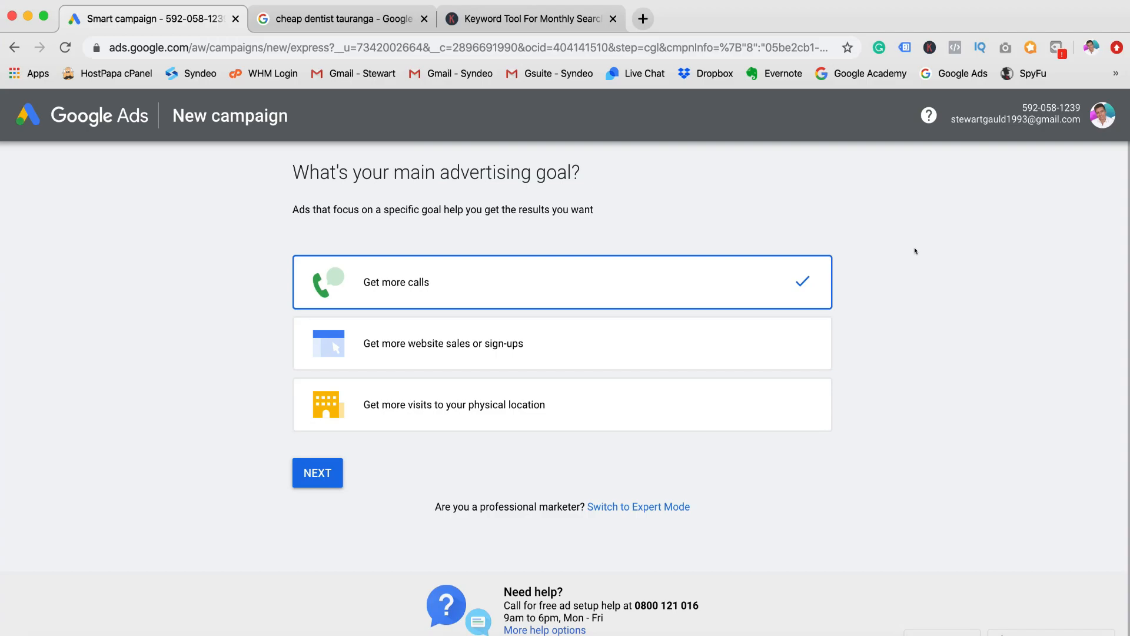
# - Switch to Expert Mode, create the account without a campaign and go to its overview
pyautogui.click(627, 505)
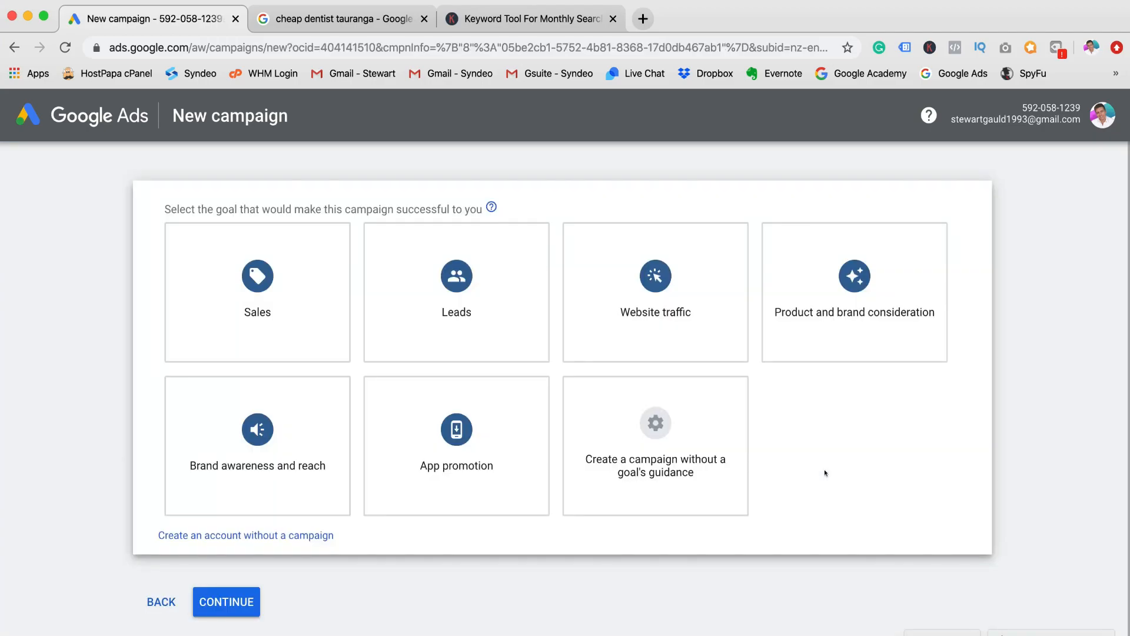
pyautogui.click(264, 535)
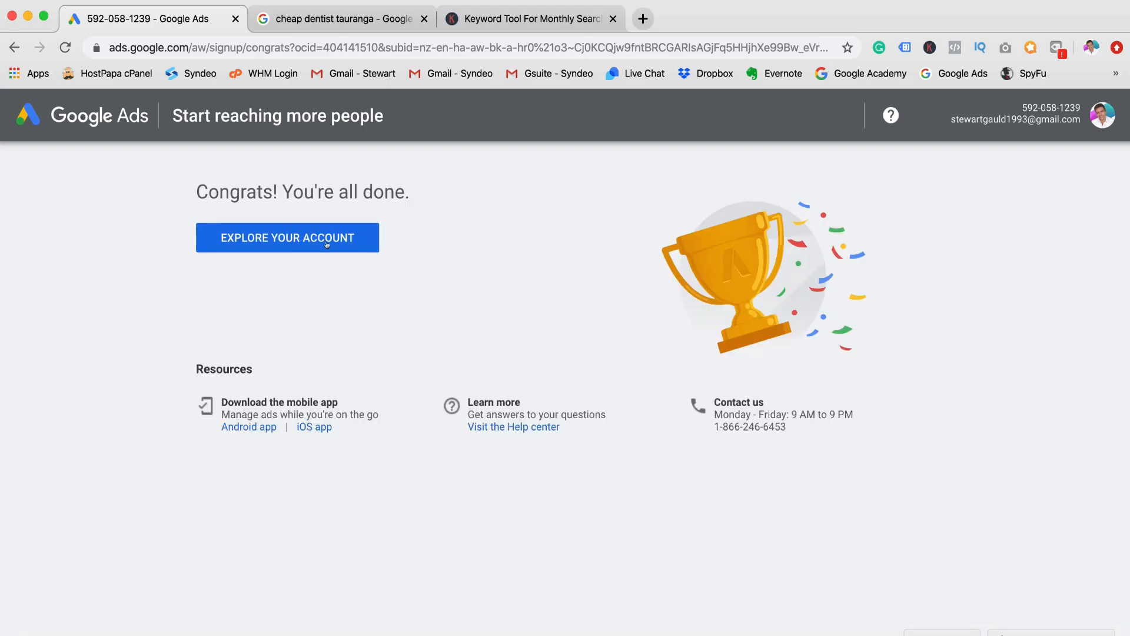
pyautogui.click(292, 241)
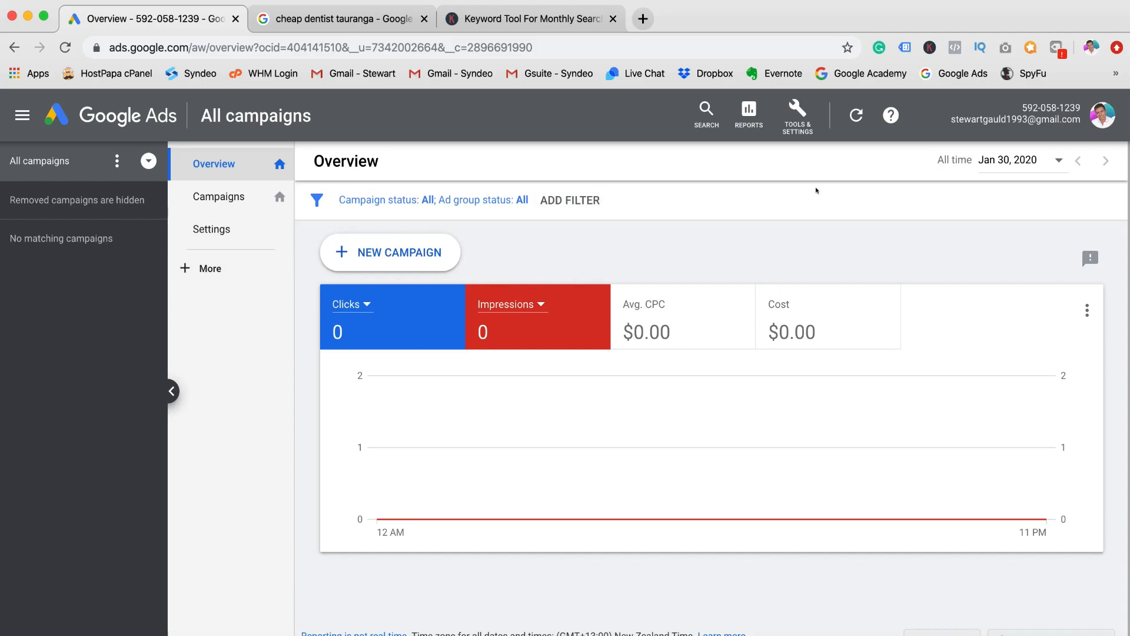
# - Look over the Tools & Settings options and open the account's Campaigns page
pyautogui.click(796, 129)
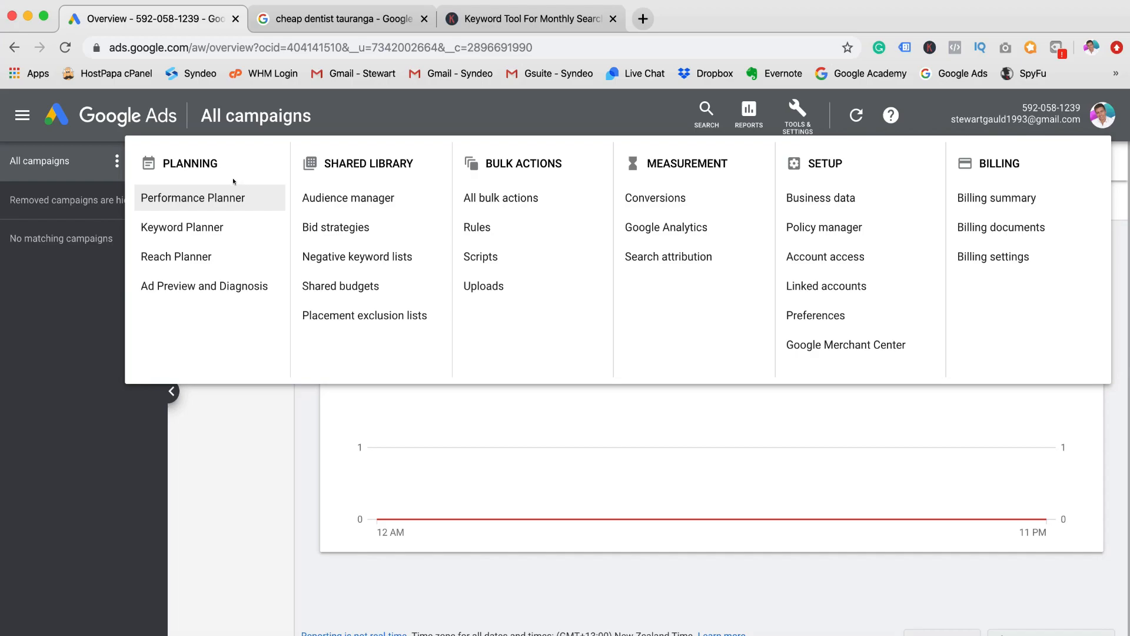
pyautogui.click(794, 121)
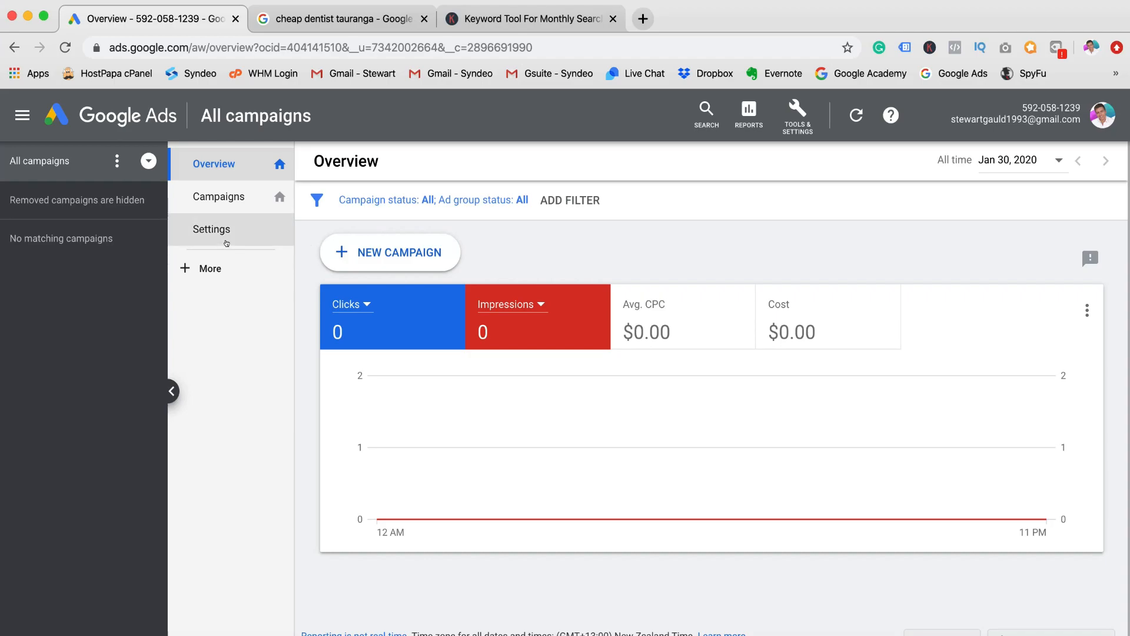
pyautogui.click(218, 203)
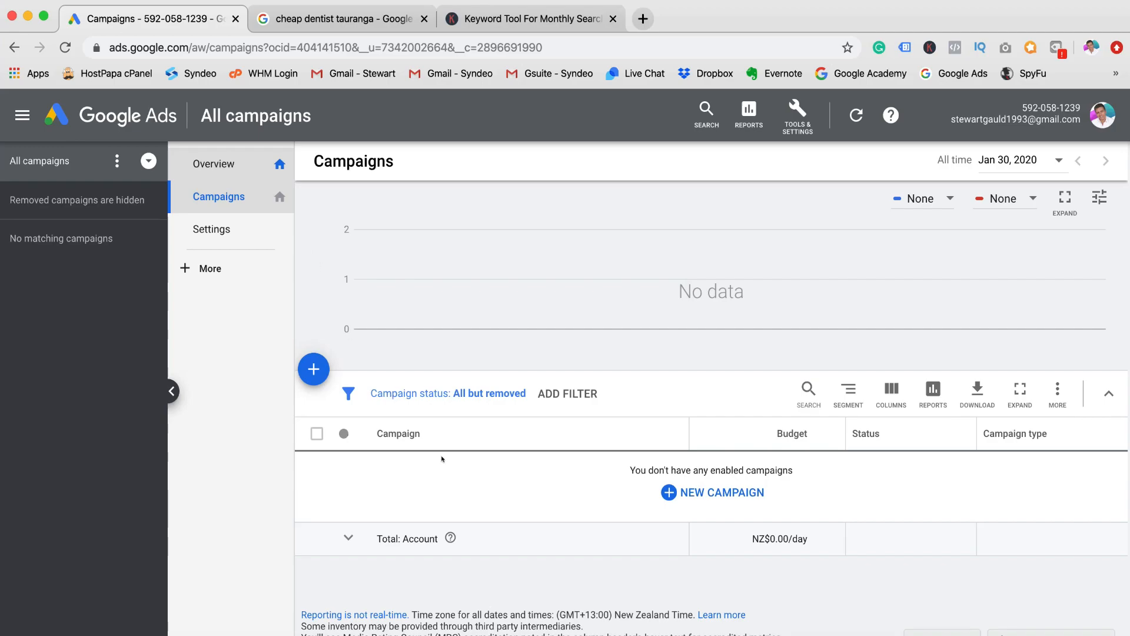
# - Start a new campaign with Leads as its goal and Search as its campaign type
pyautogui.click(305, 369)
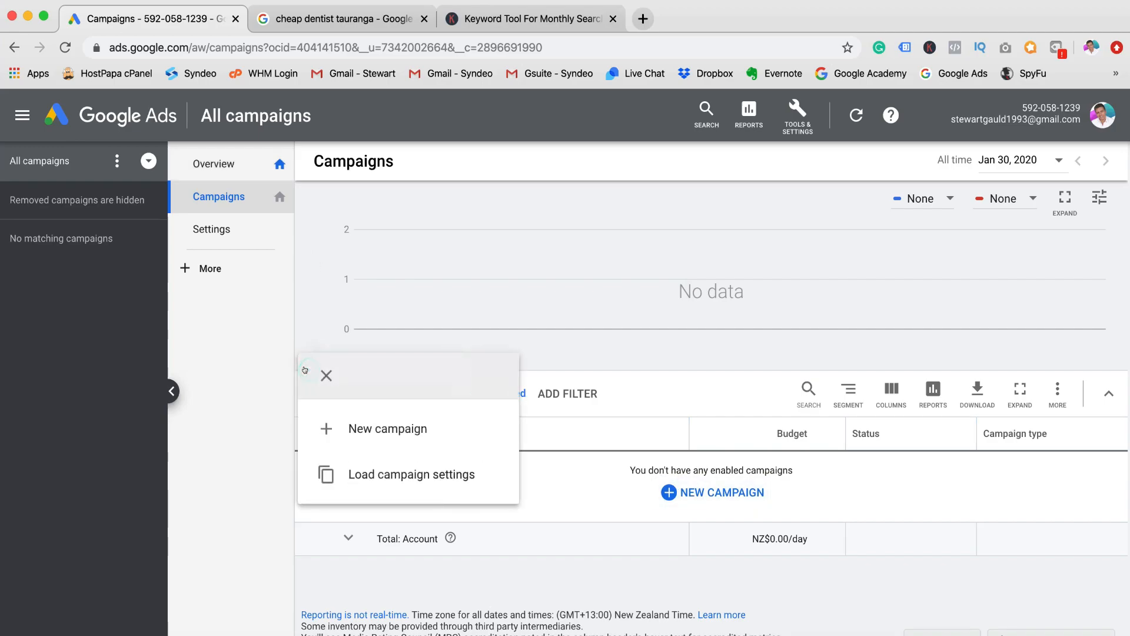
pyautogui.click(426, 425)
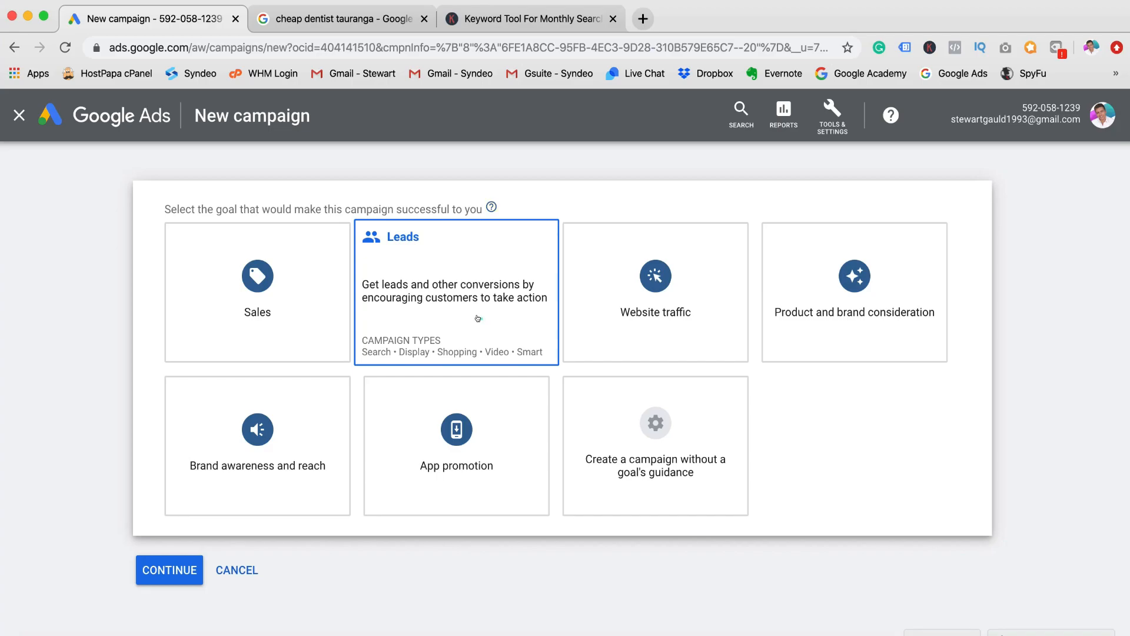
pyautogui.click(477, 318)
pyautogui.scroll(-1, 504, 489)
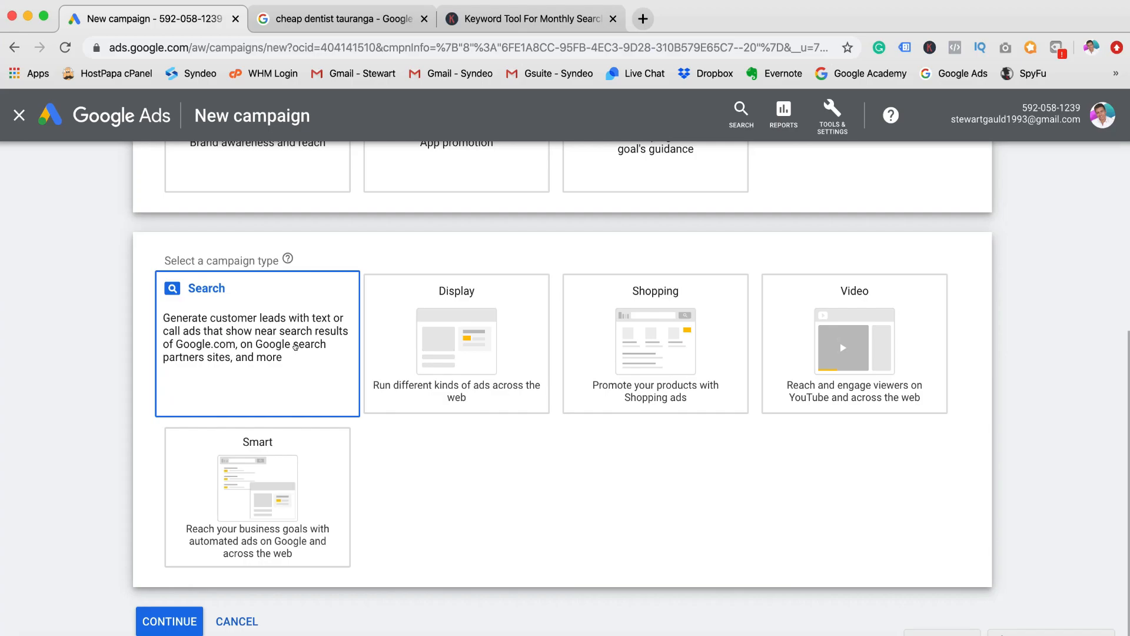
pyautogui.click(295, 346)
pyautogui.scroll(-4, 298, 344)
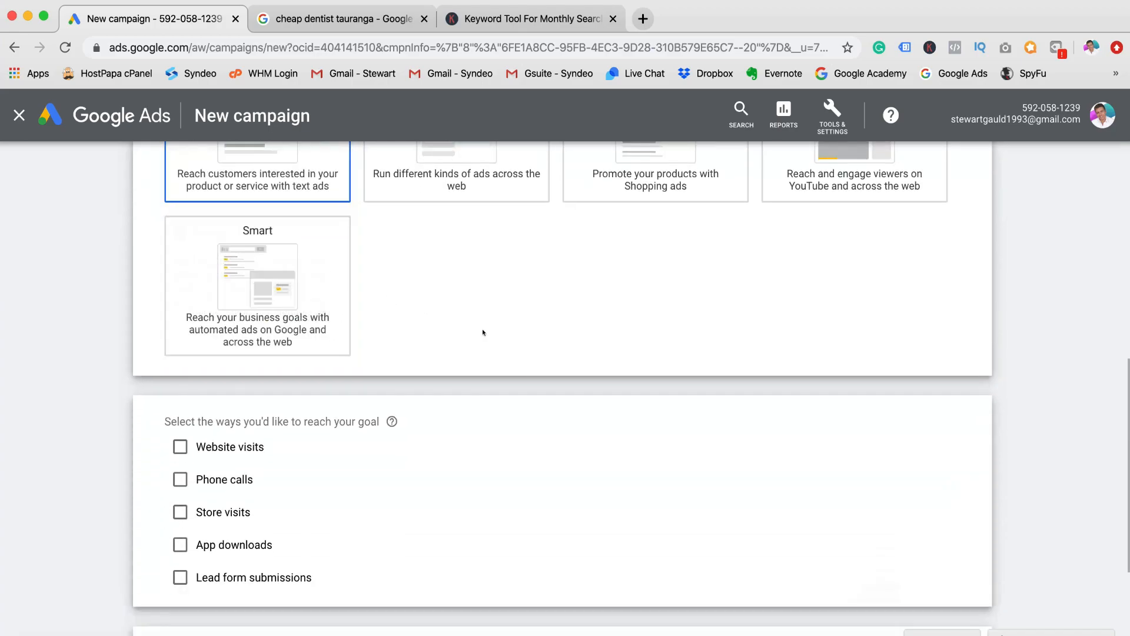
pyautogui.scroll(3, 484, 341)
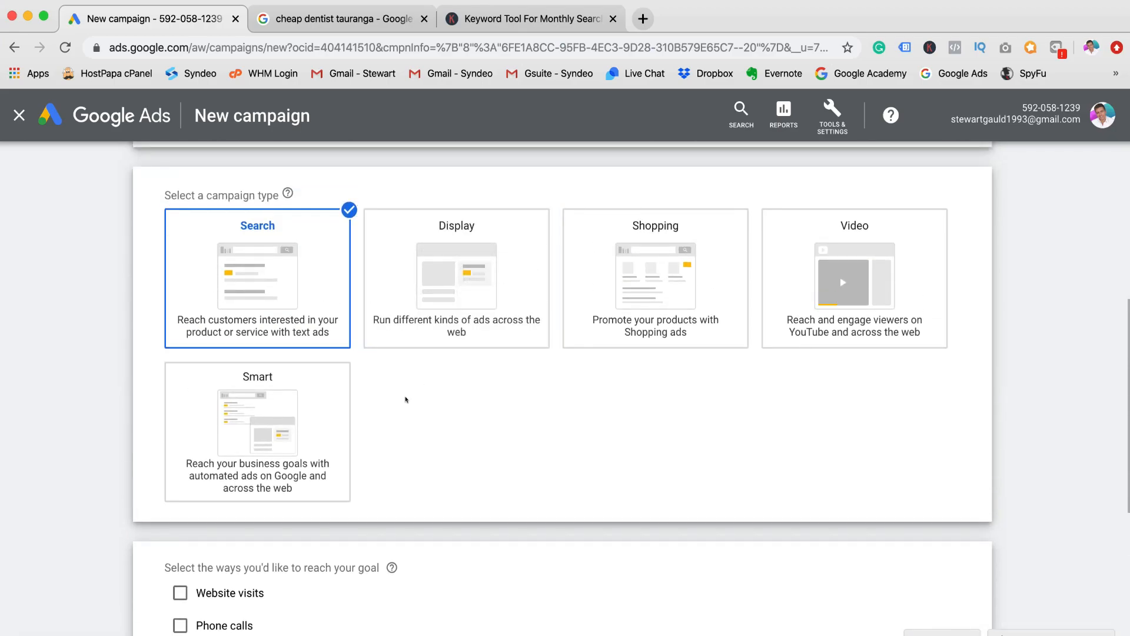
pyautogui.scroll(5, 408, 396)
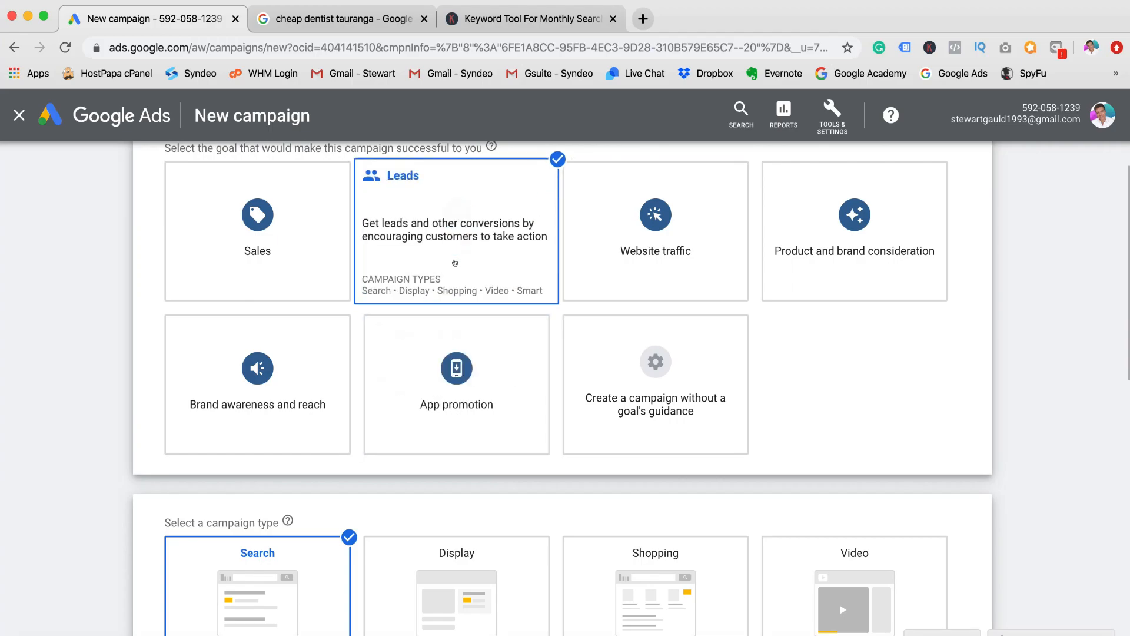
pyautogui.scroll(-5, 455, 263)
pyautogui.scroll(-3, 279, 380)
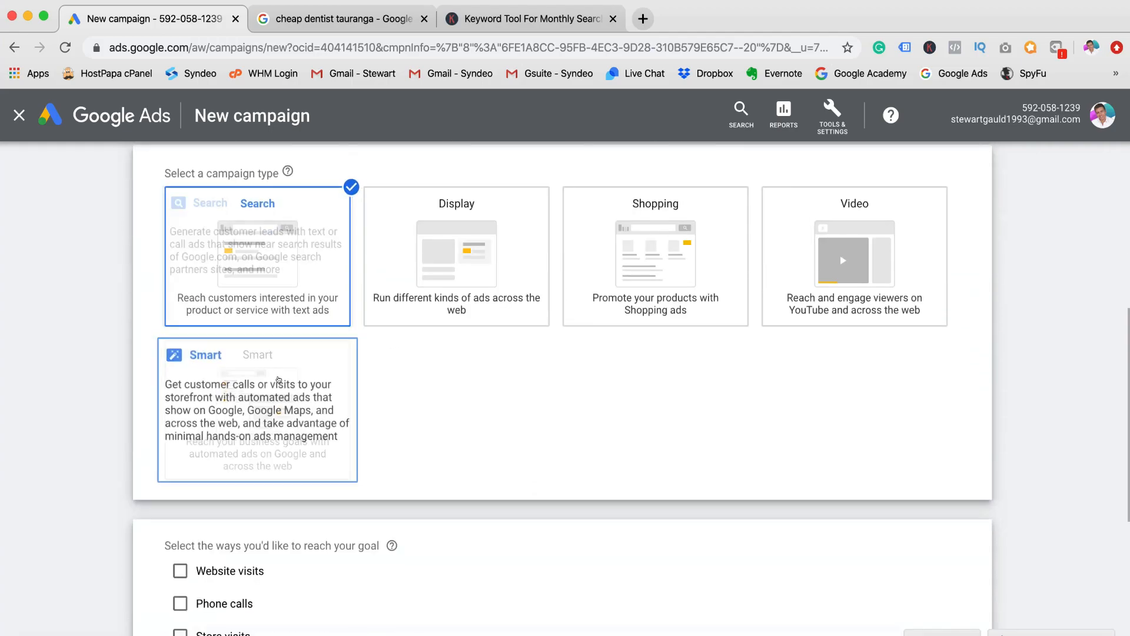
pyautogui.scroll(-3, 432, 429)
pyautogui.scroll(-3, 432, 429)
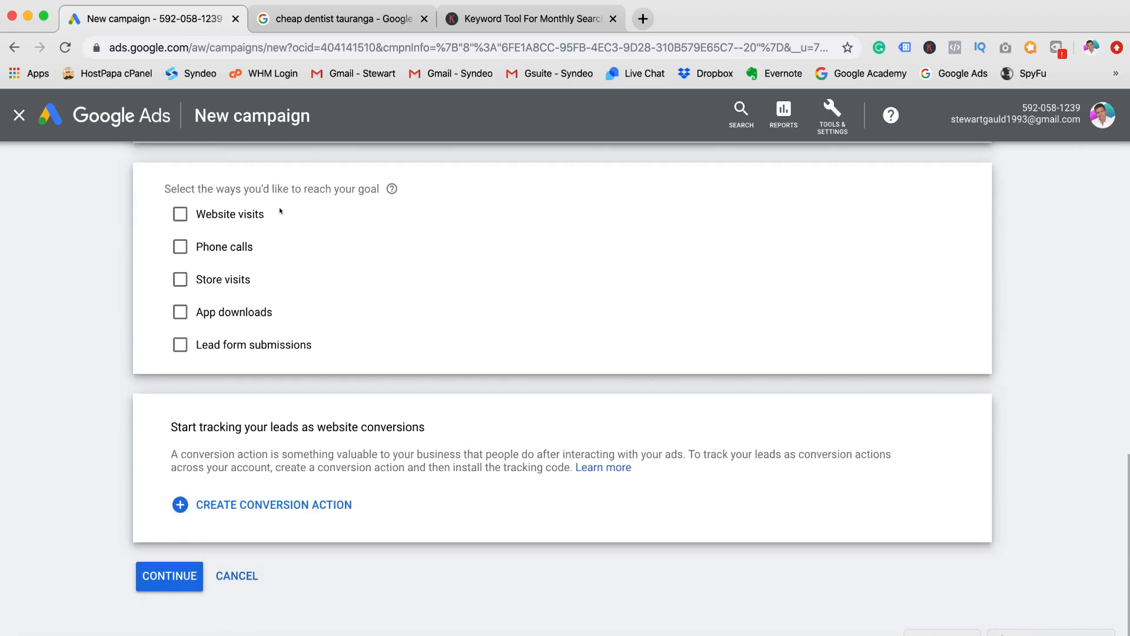
pyautogui.click(178, 214)
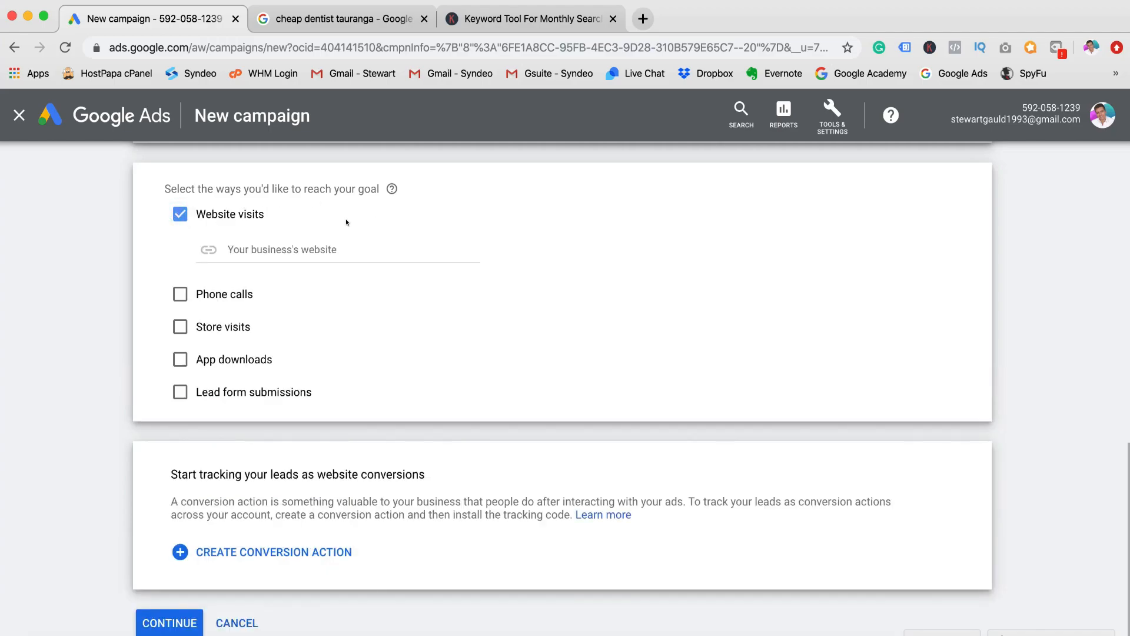
pyautogui.click(291, 241)
pyautogui.write('www.taurangadentist.co.nz')
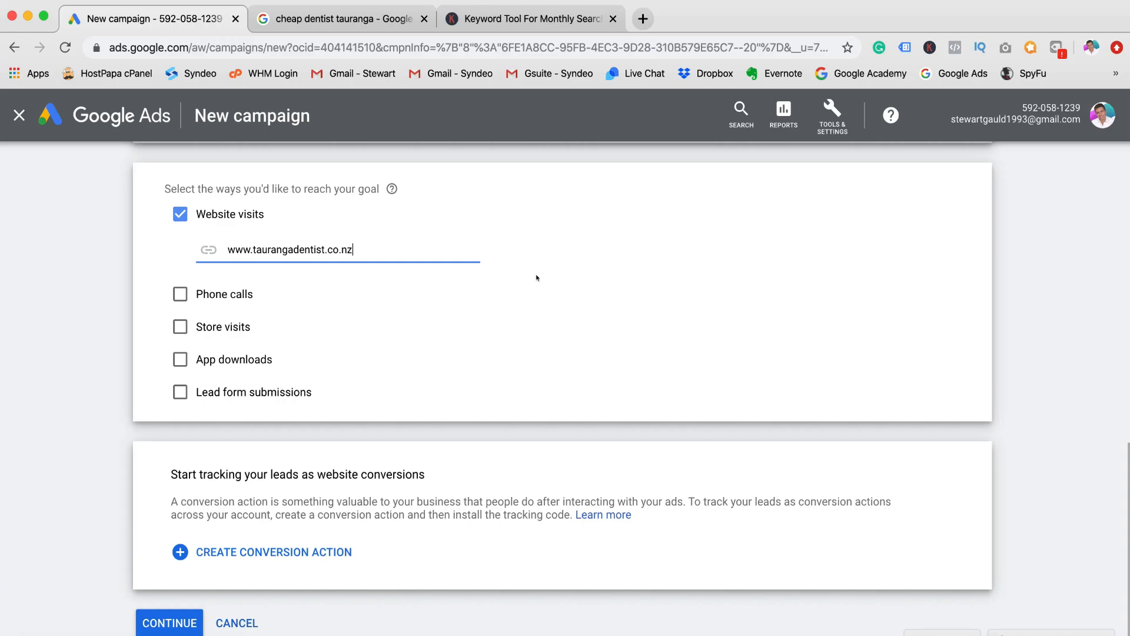
# - Enable phone calls as a way to reach the goal, choose New Zealand as the country and enter the business phone number
pyautogui.scroll(-1, 537, 277)
pyautogui.click(177, 287)
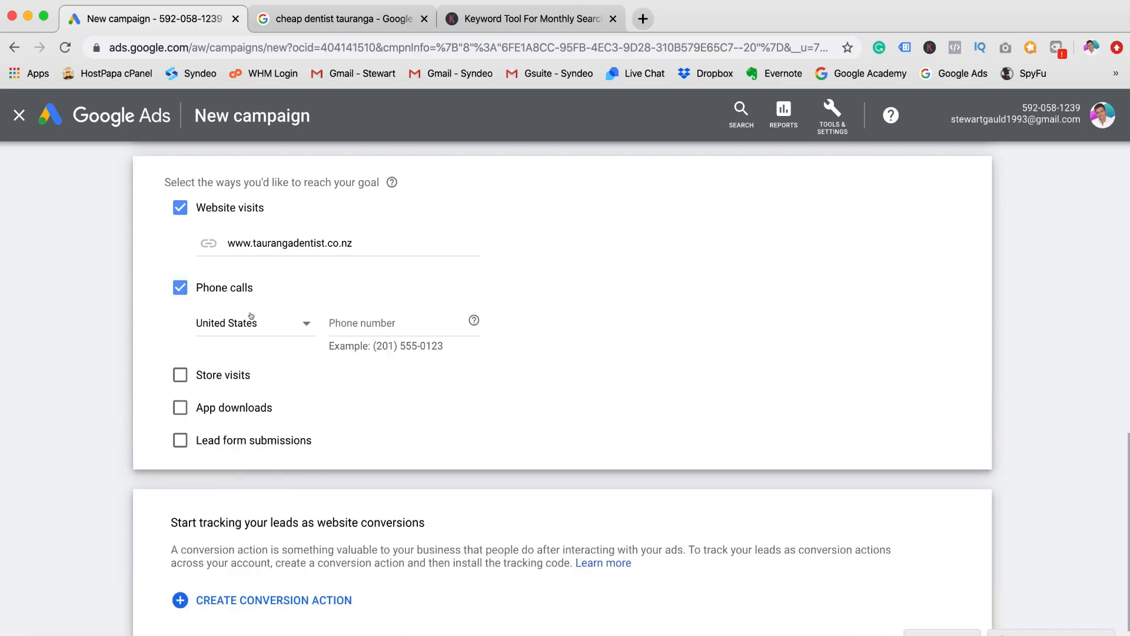
pyautogui.click(300, 323)
pyautogui.scroll(-4, 286, 508)
pyautogui.scroll(20, 286, 508)
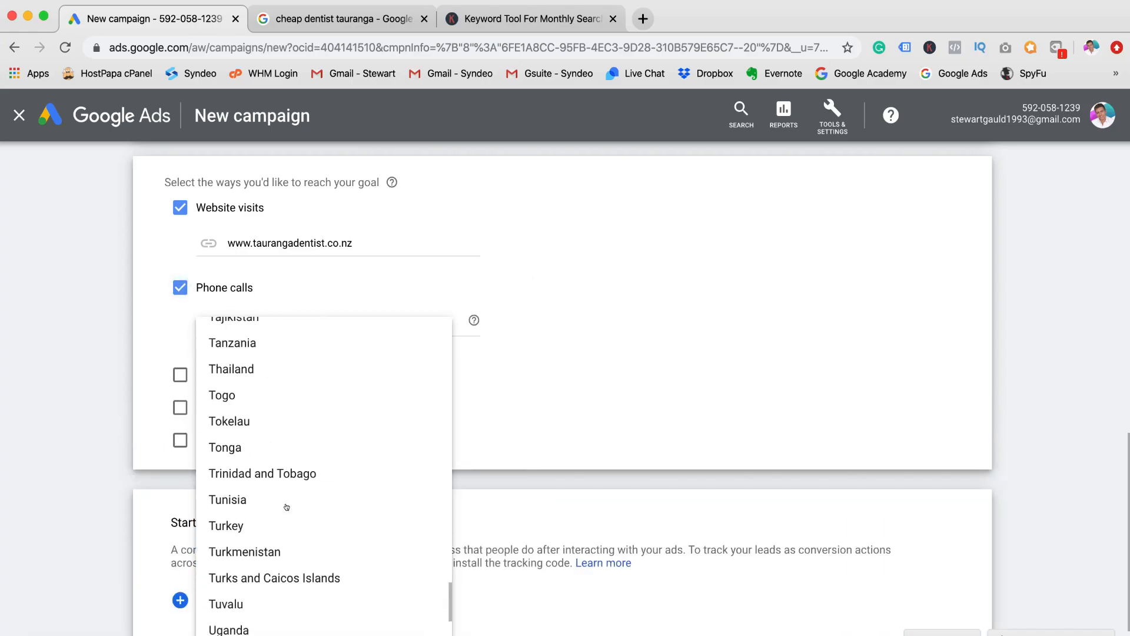
pyautogui.click(258, 448)
pyautogui.click(375, 314)
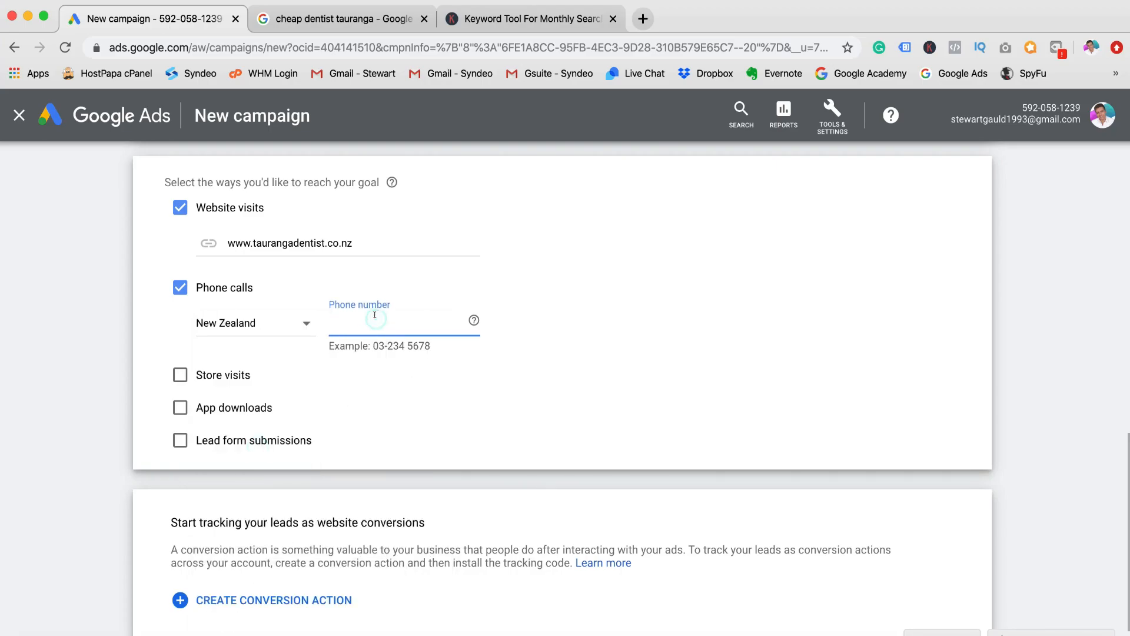
pyautogui.press('super+v')
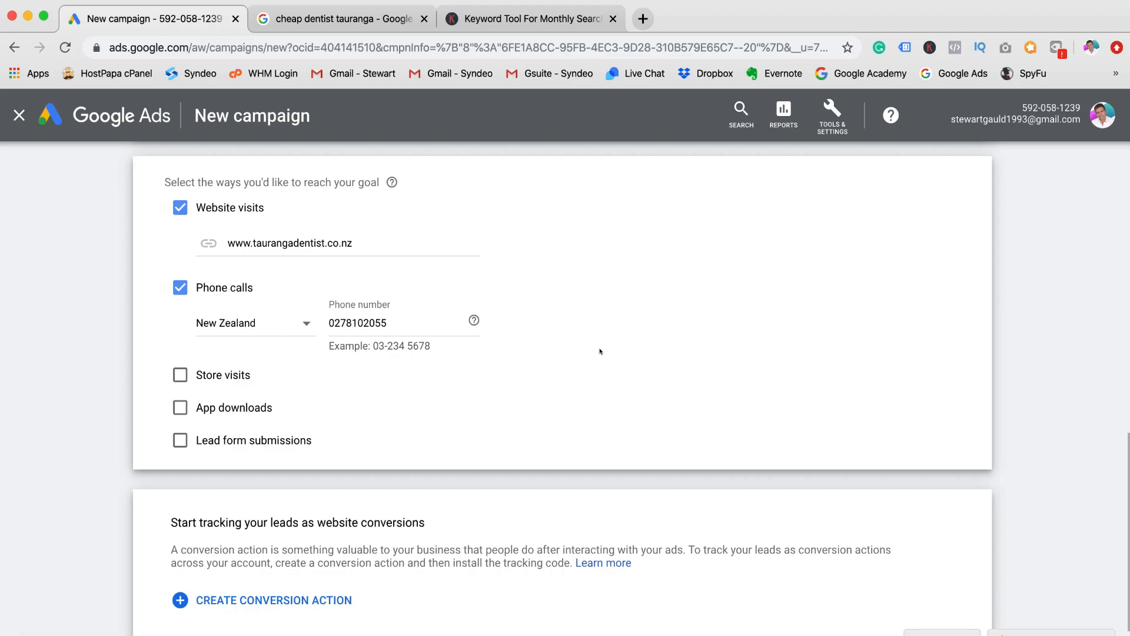
# - Continue to the campaign settings without a conversion action and name the campaign "Dentist Search (Call + website)"
pyautogui.scroll(-1, 600, 351)
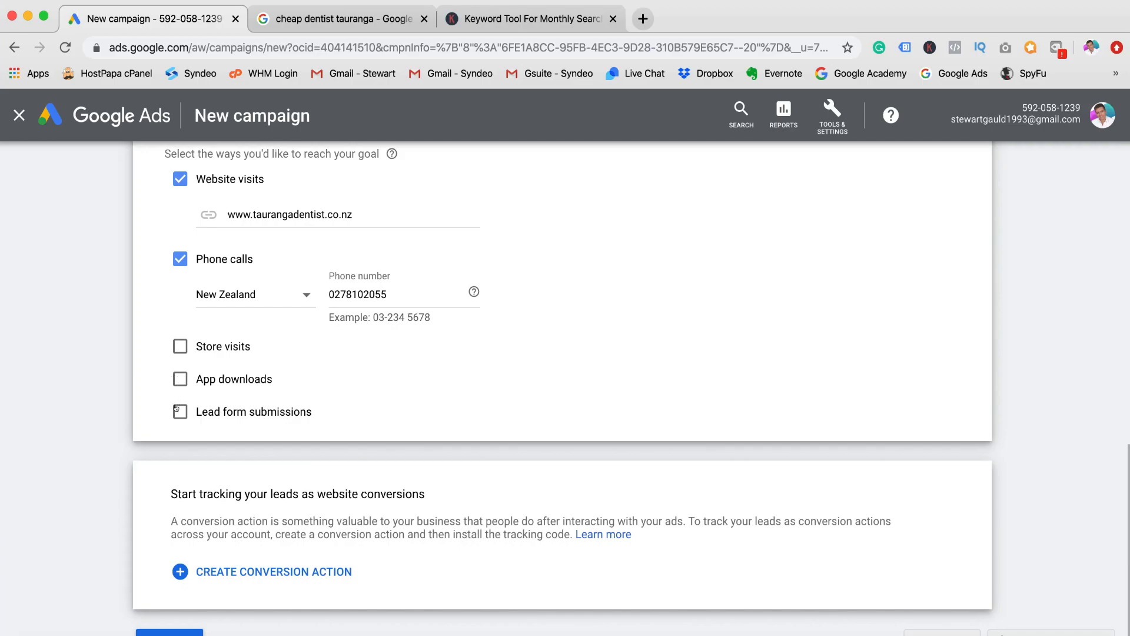
pyautogui.scroll(2, 533, 398)
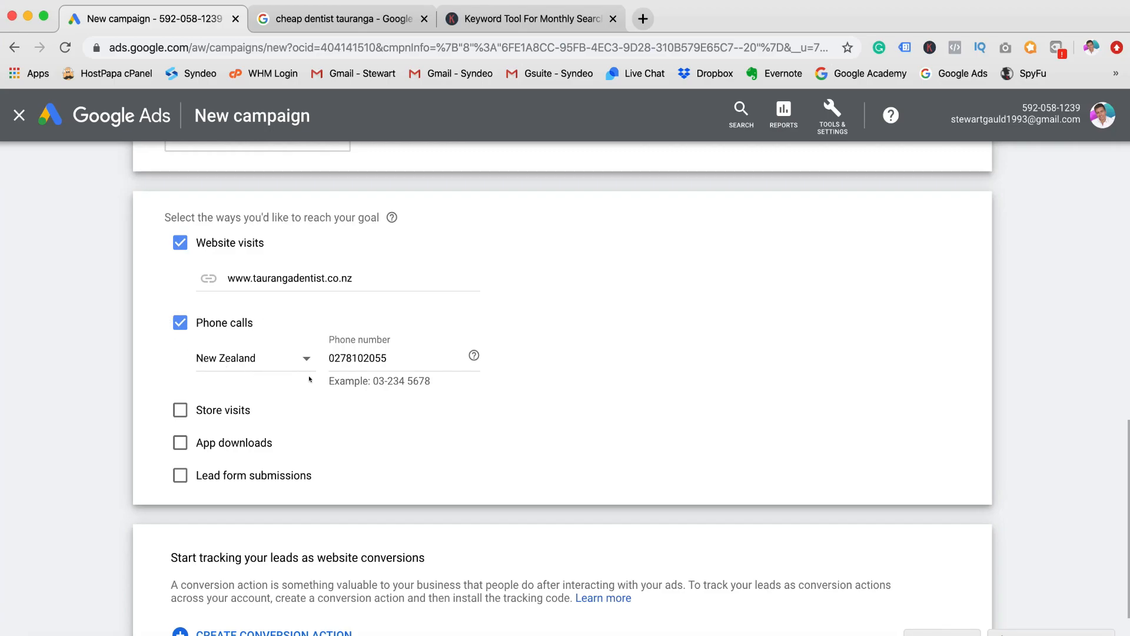
pyautogui.scroll(-3, 581, 397)
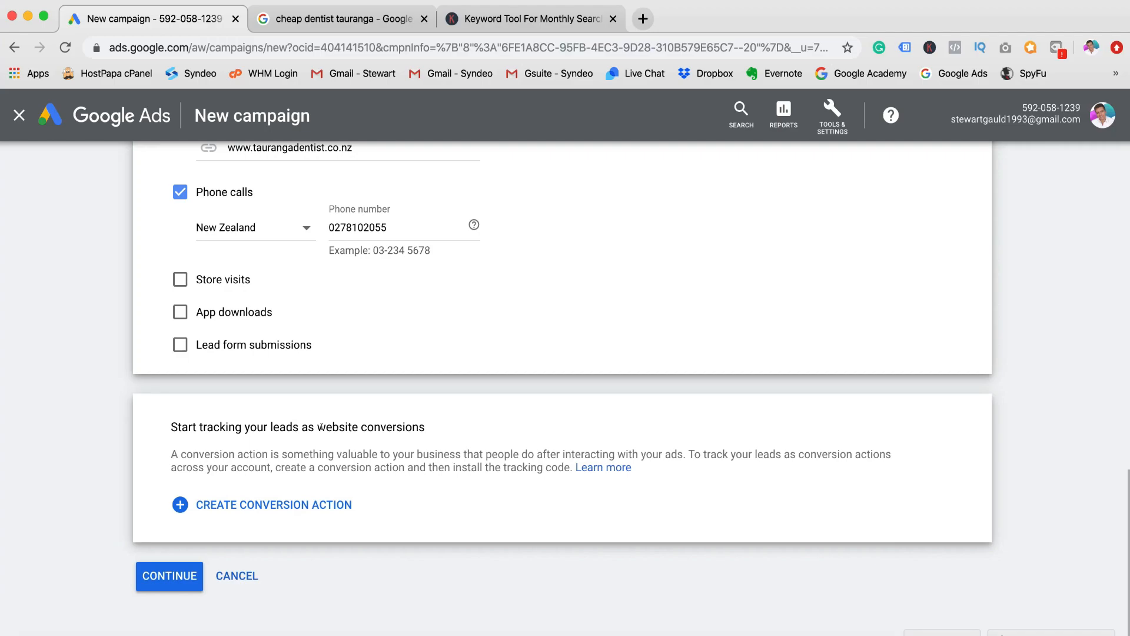
pyautogui.scroll(2, 321, 426)
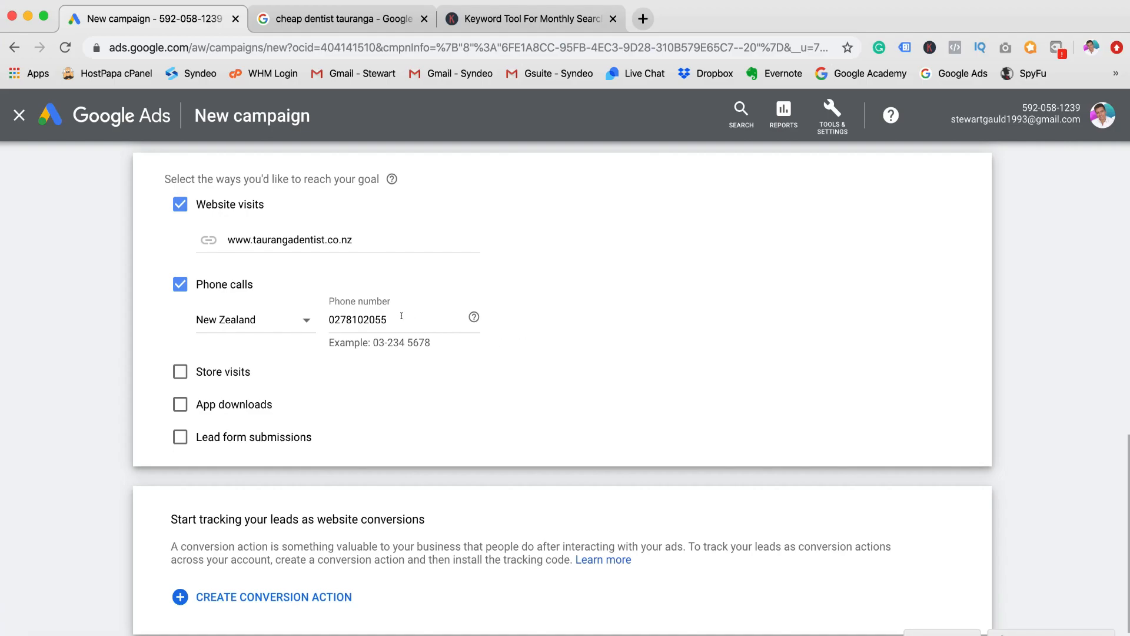
pyautogui.scroll(-3, 652, 345)
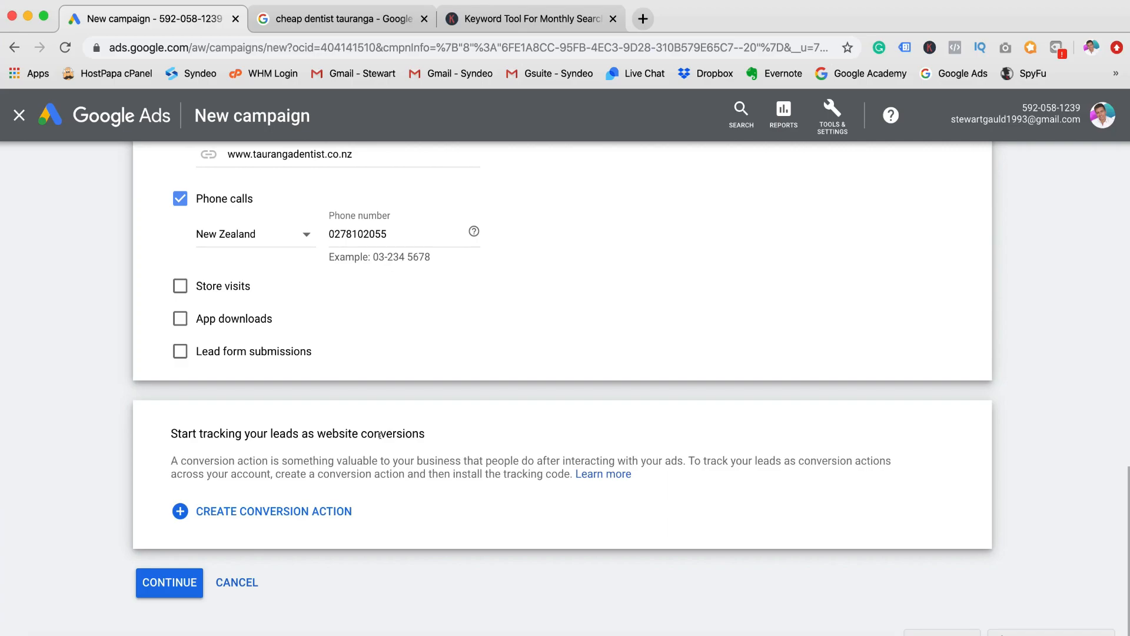
pyautogui.click(168, 581)
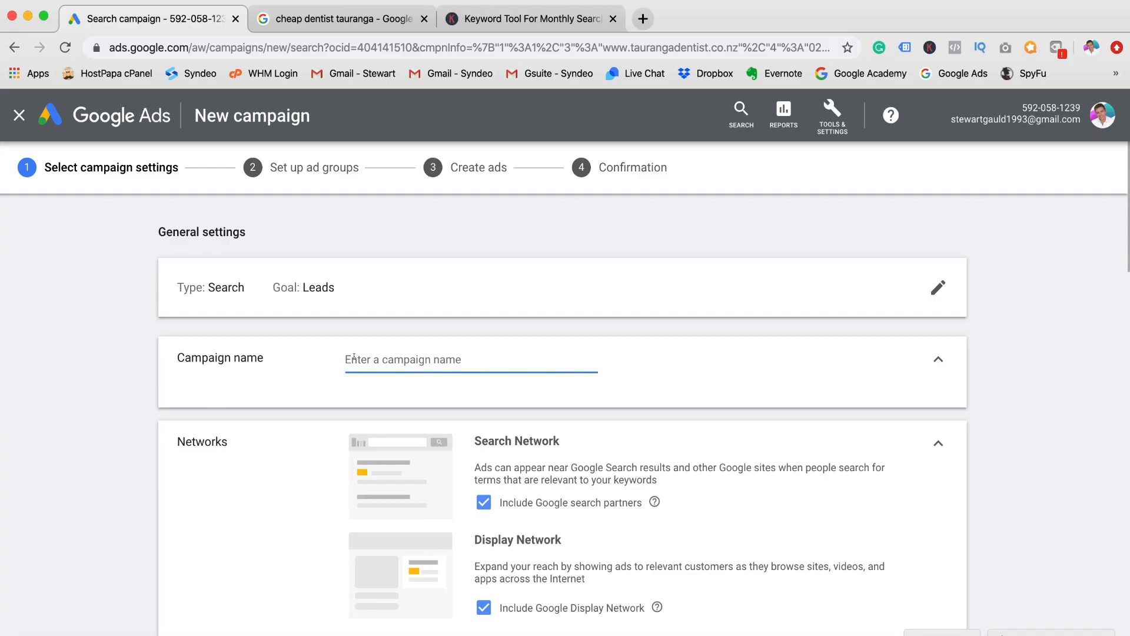
pyautogui.write('Dentist Search (Call + website)')
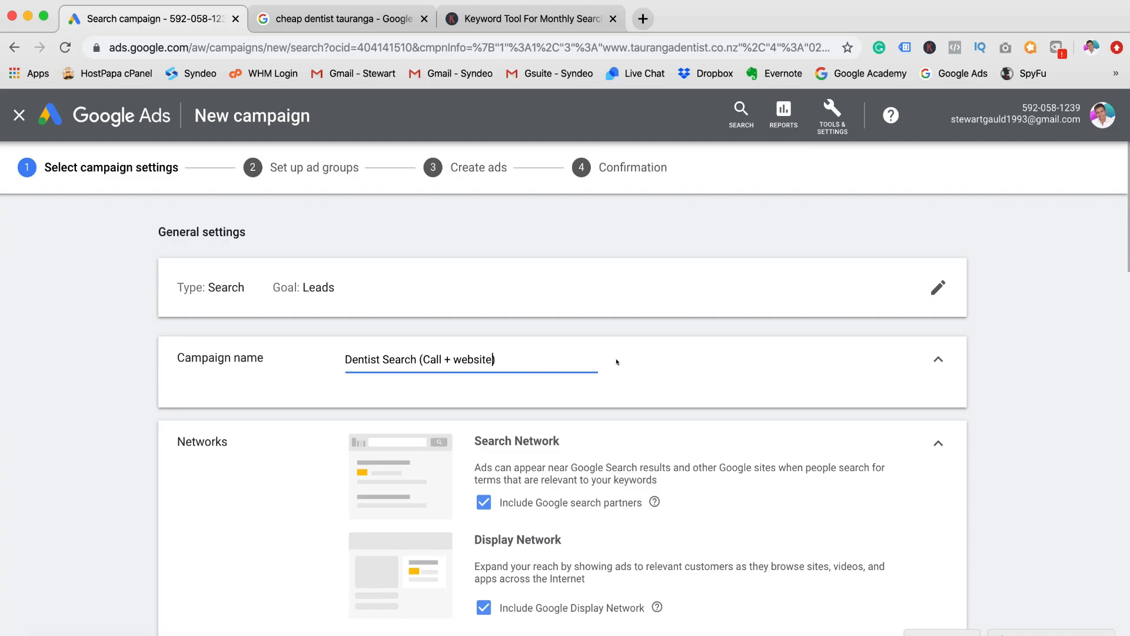
# - Exclude Google search partners and the Google Display Network, and check the ads in the "cheap dentist tauranga" search results
pyautogui.scroll(-1, 616, 361)
pyautogui.scroll(-4, 616, 362)
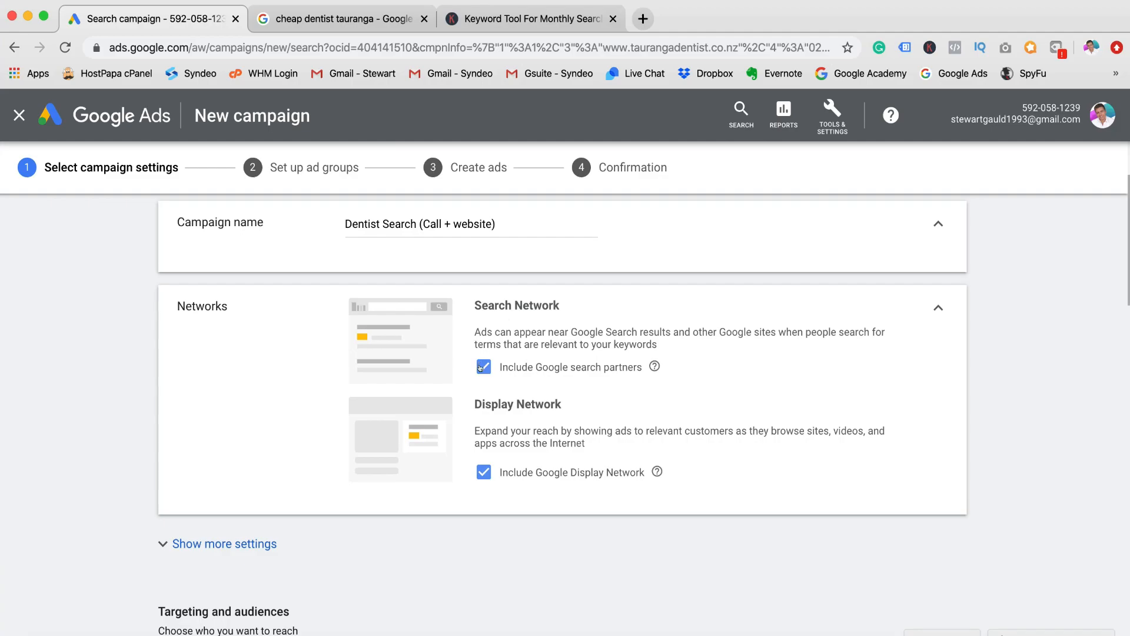
pyautogui.click(480, 368)
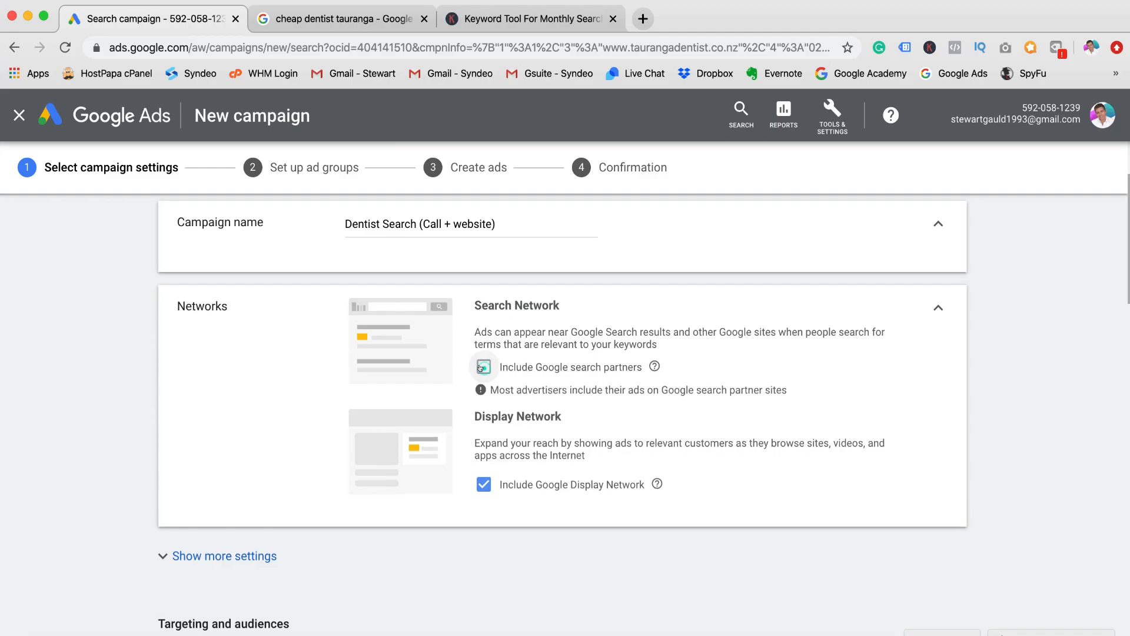
pyautogui.click(478, 484)
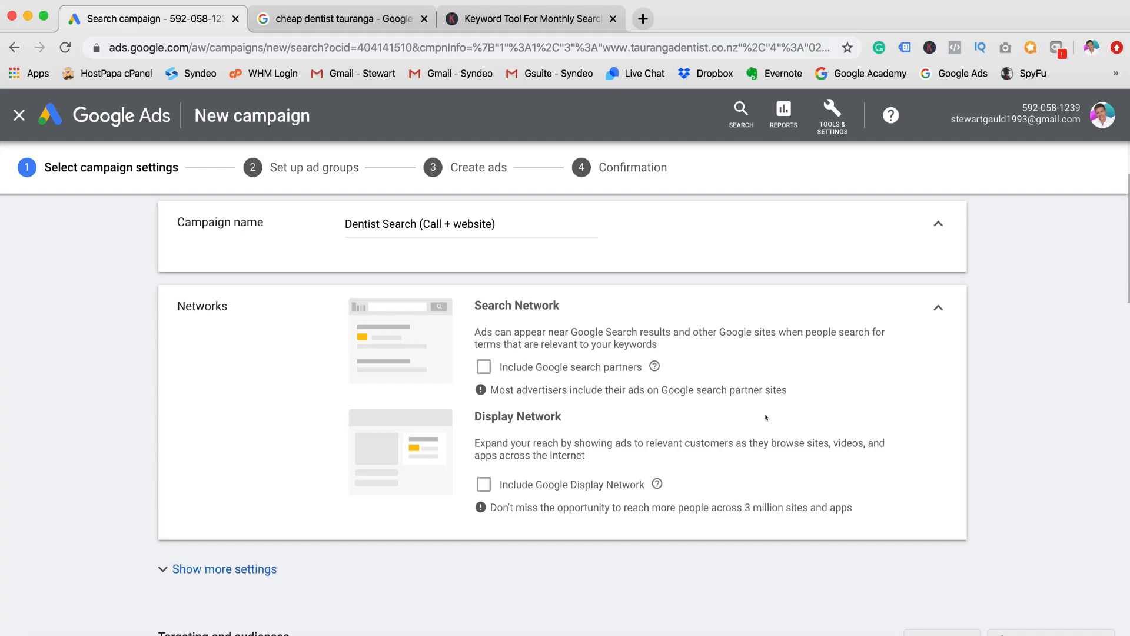
pyautogui.click(329, 19)
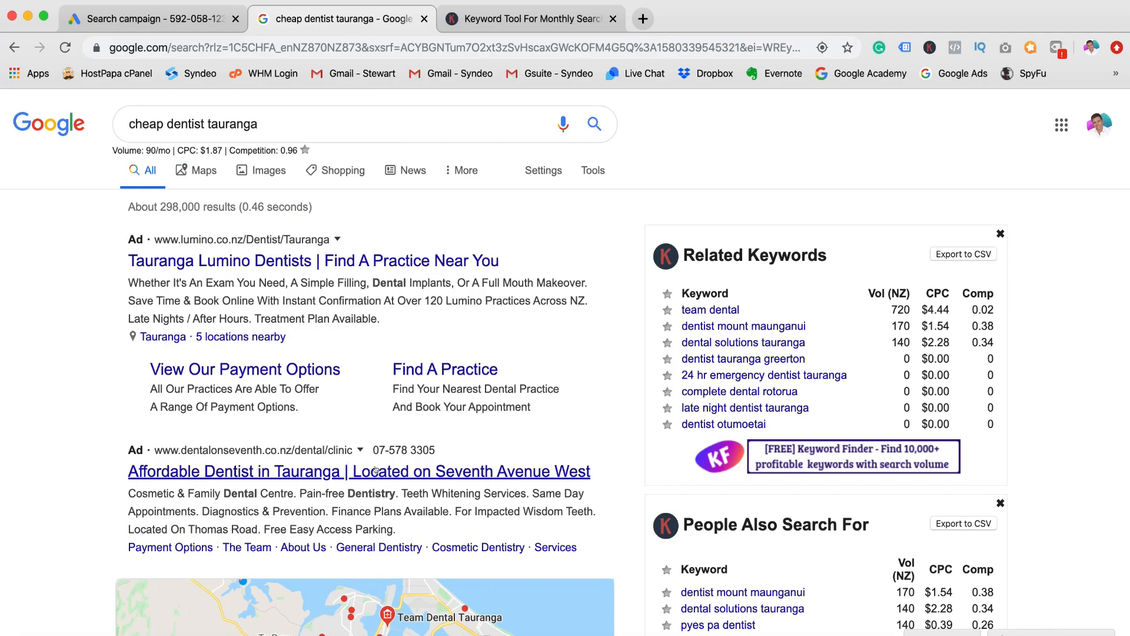
pyautogui.hotkey('ctrl', 'shift', 'Tab')
# - Set the campaign's location option to target people in or regularly in the targeted locations
pyautogui.scroll(-3, 493, 470)
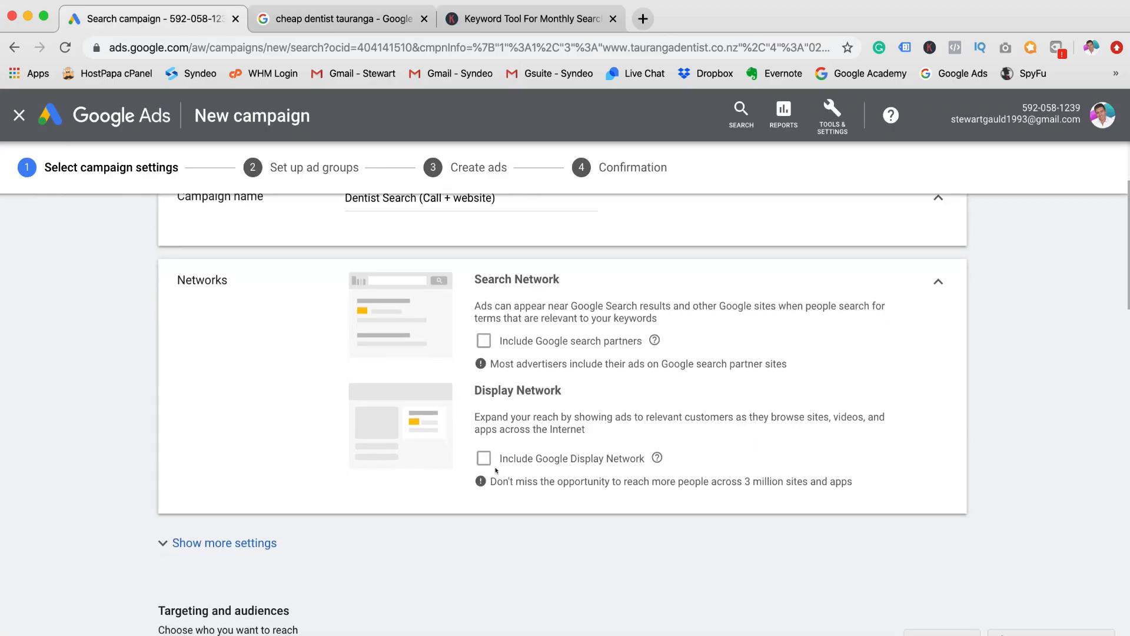
pyautogui.scroll(-2, 494, 469)
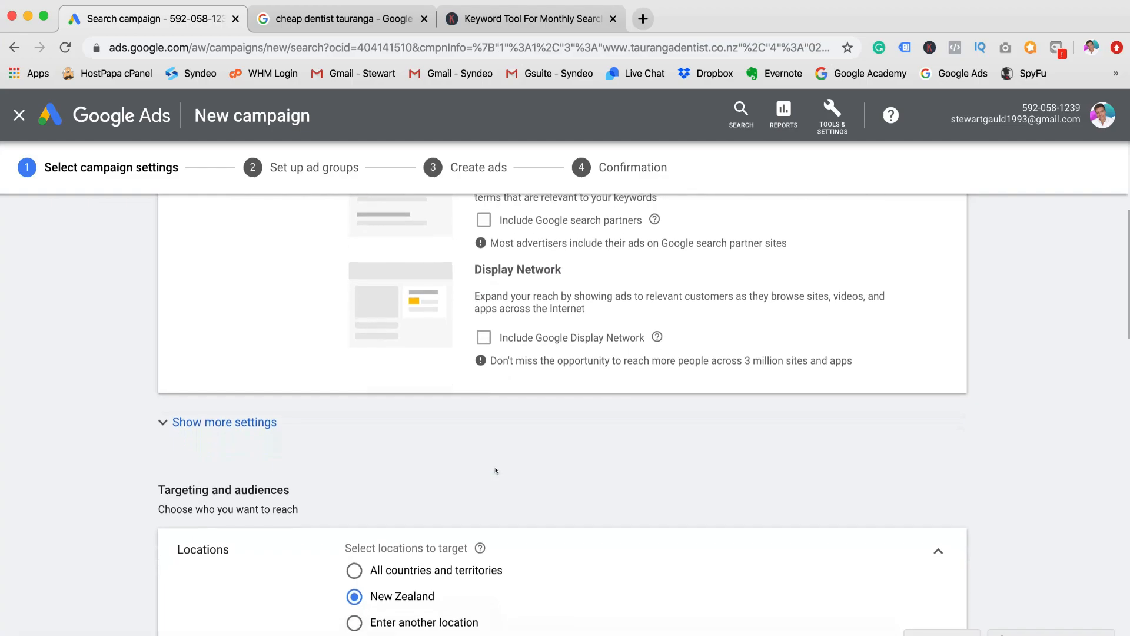
pyautogui.scroll(3, 495, 469)
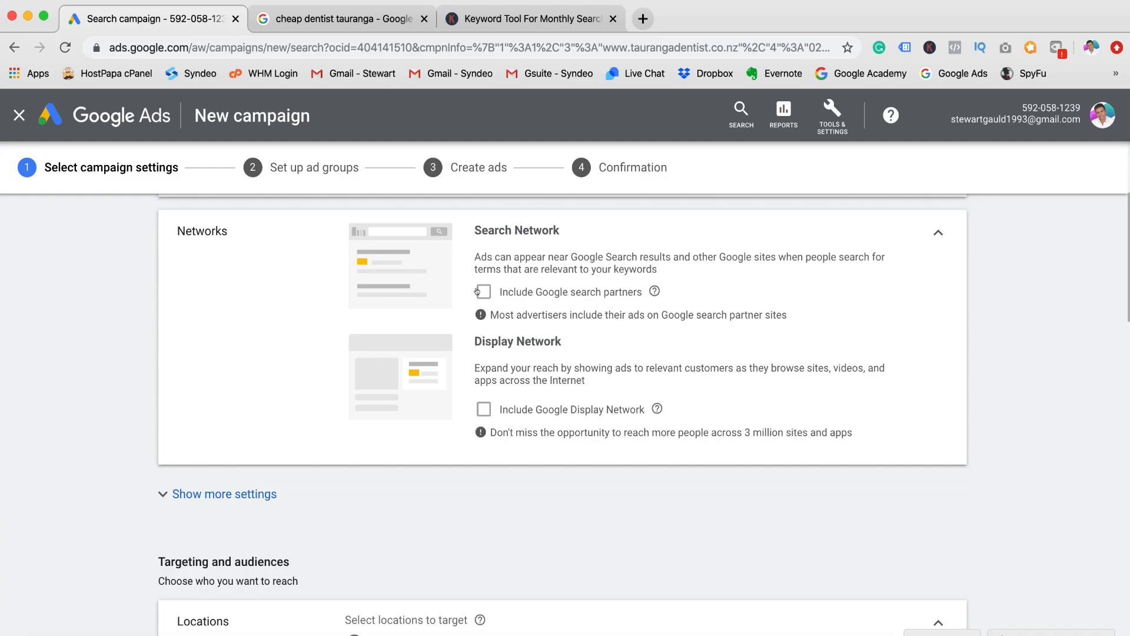
pyautogui.scroll(-5, 568, 323)
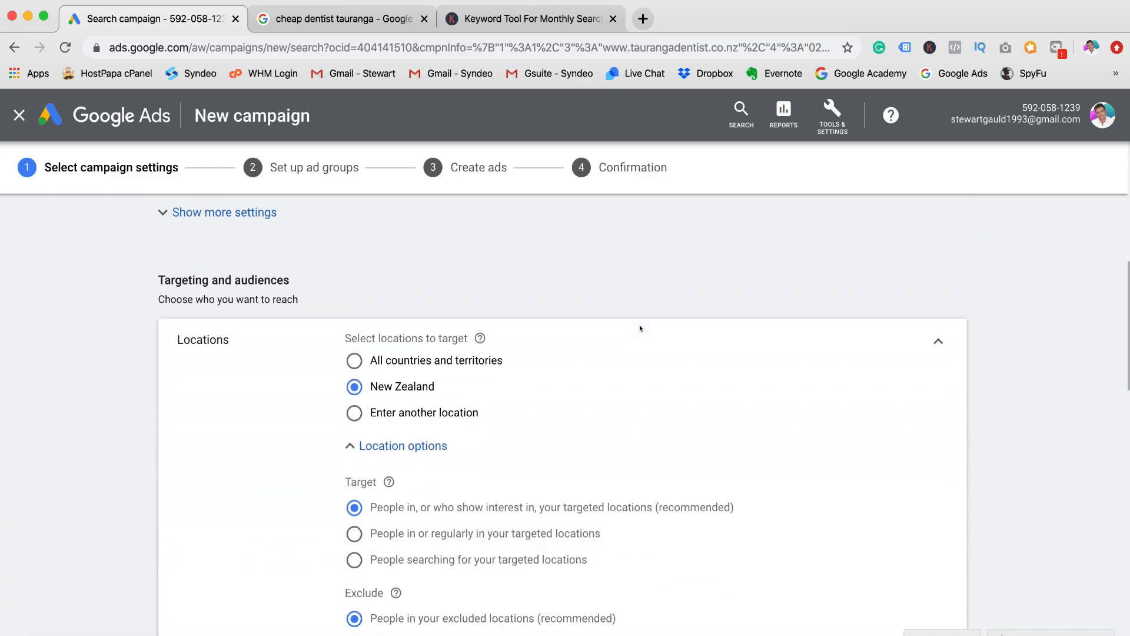
pyautogui.scroll(-2, 640, 328)
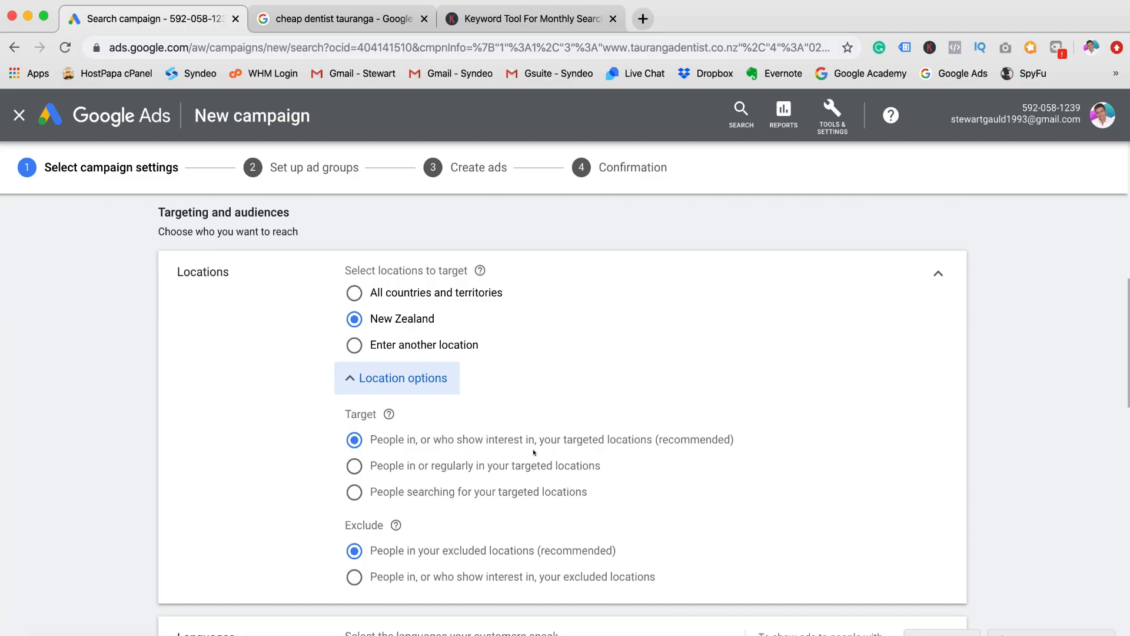
pyautogui.click(351, 467)
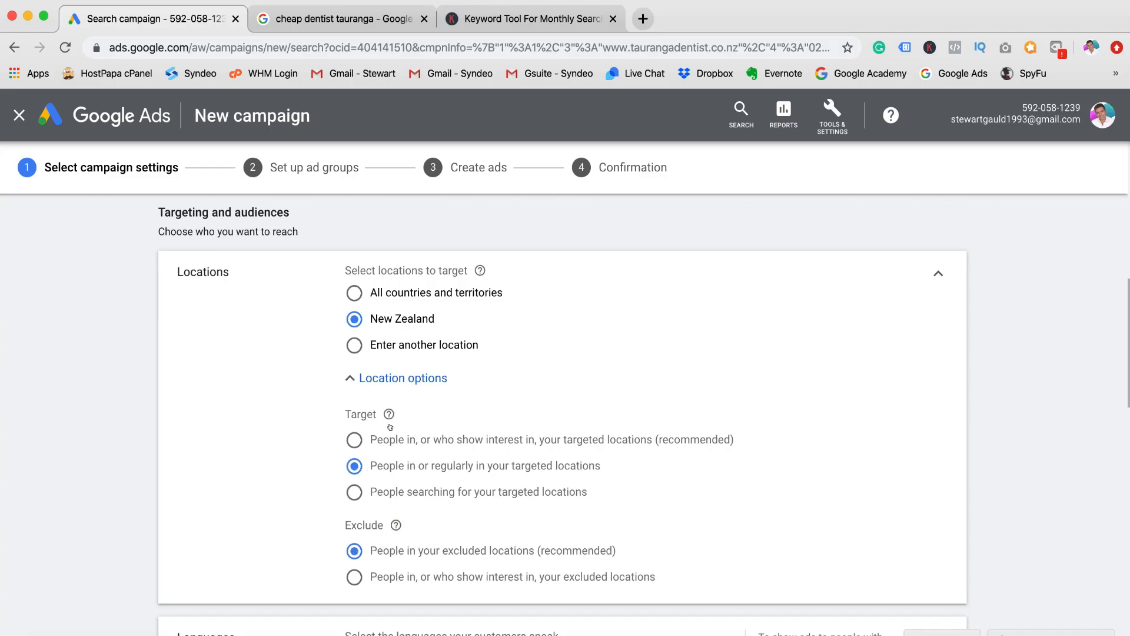
# - Choose another location instead of New Zealand and target the city of Tauranga, Bay Of Plenty, New Zealand
pyautogui.click(355, 345)
pyautogui.click(448, 381)
pyautogui.write('tauranga')
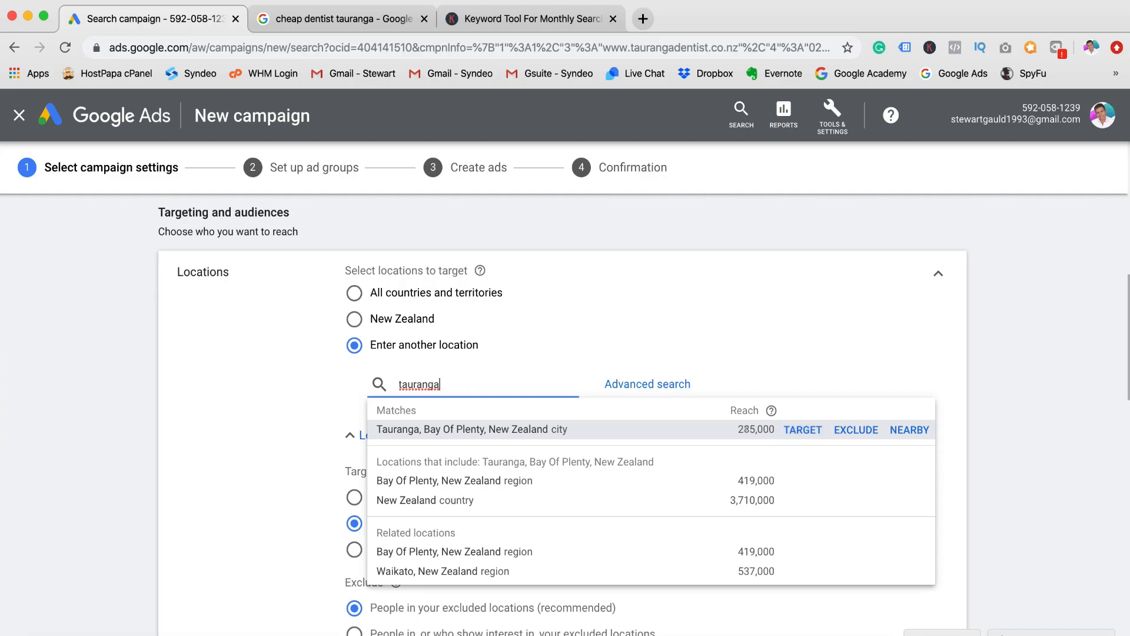
pyautogui.click(792, 429)
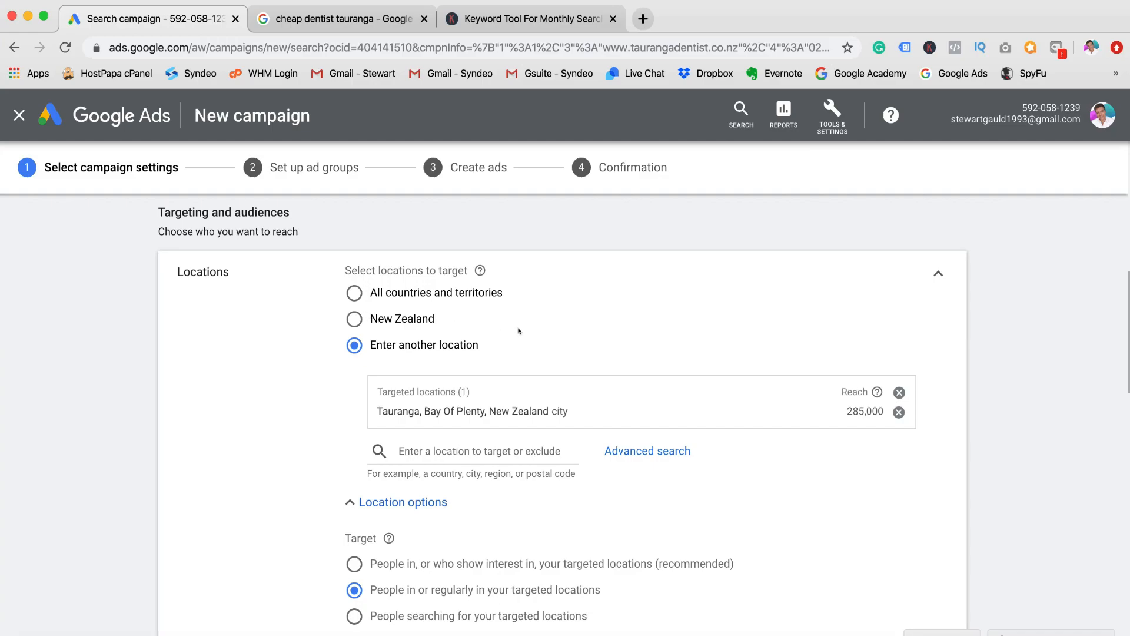
pyautogui.scroll(-1, 517, 335)
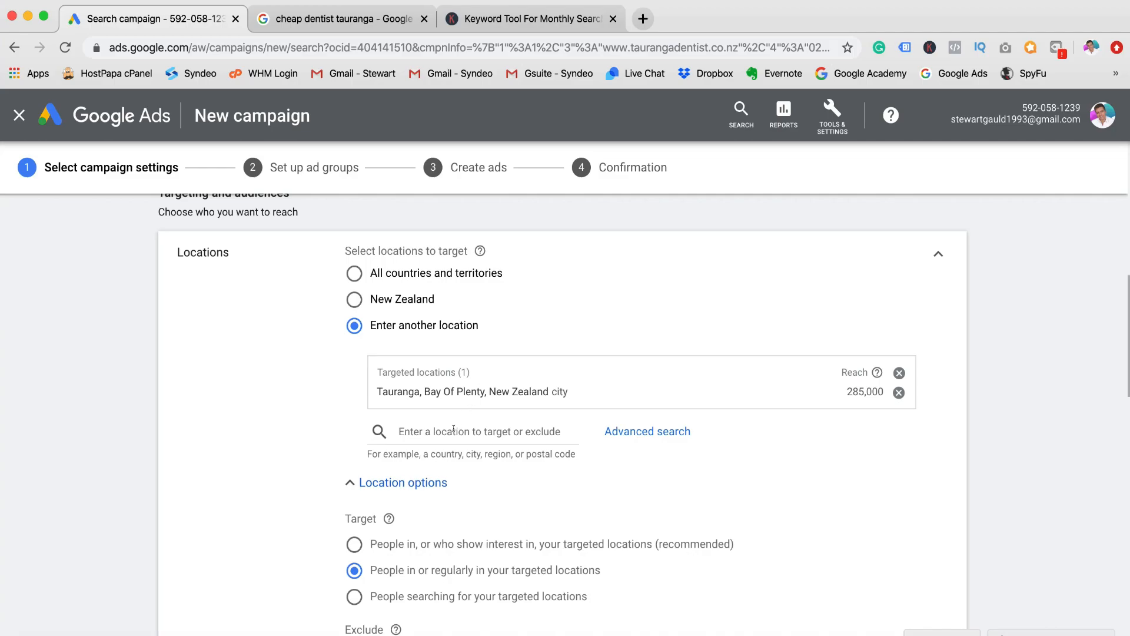
pyautogui.scroll(-5, 720, 391)
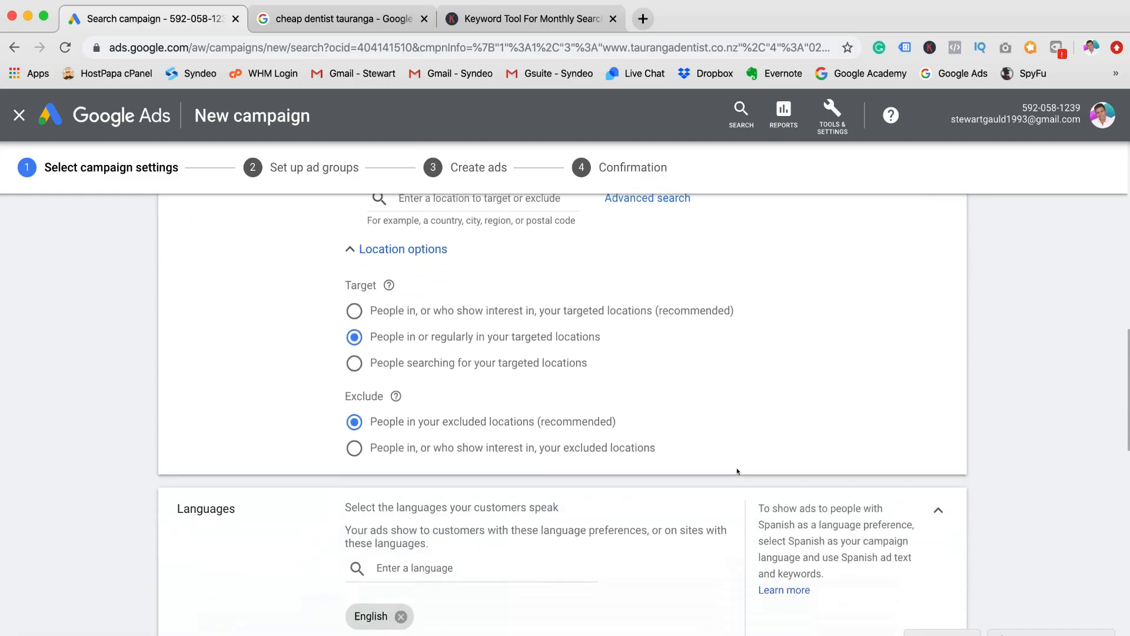
# - Review the language options and the audiences section of the campaign settings
pyautogui.scroll(-3, 736, 471)
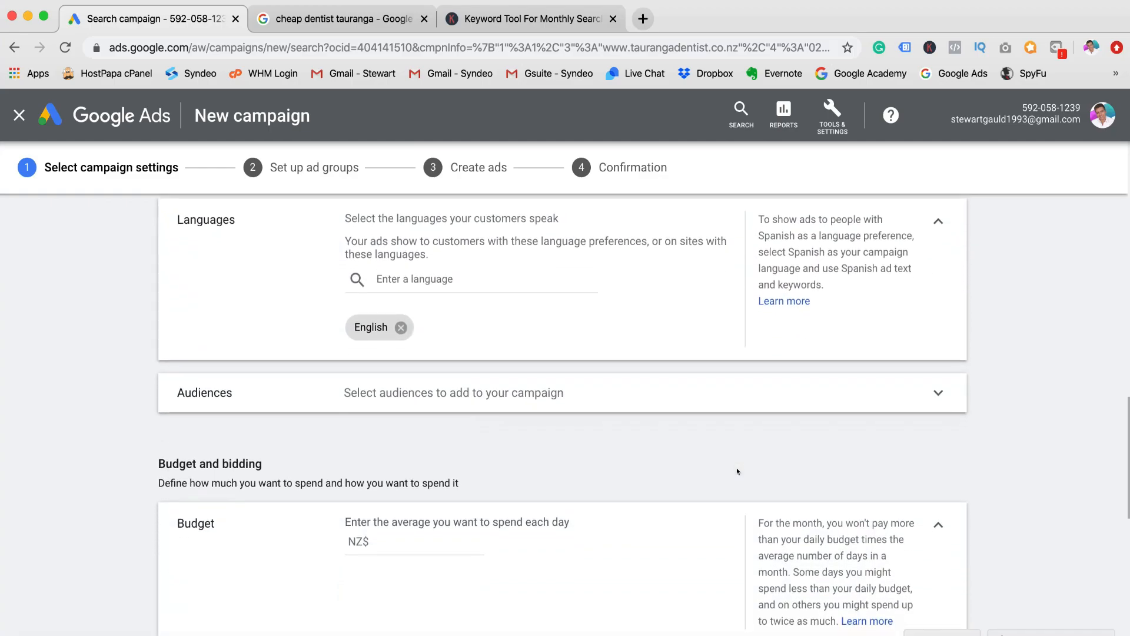
pyautogui.click(444, 279)
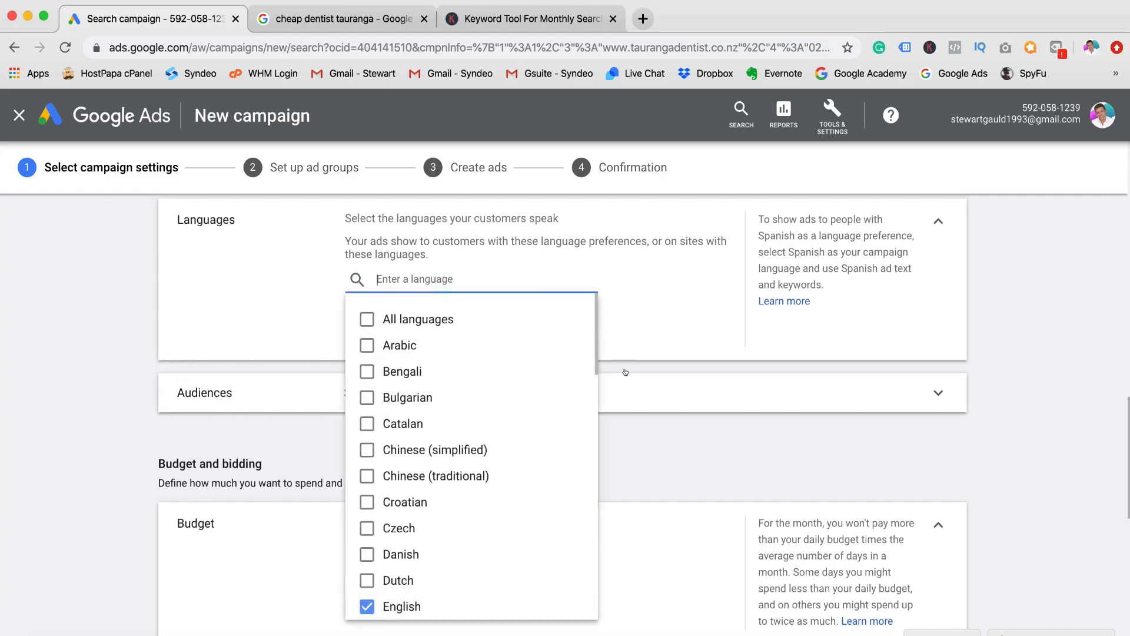
pyautogui.click(516, 273)
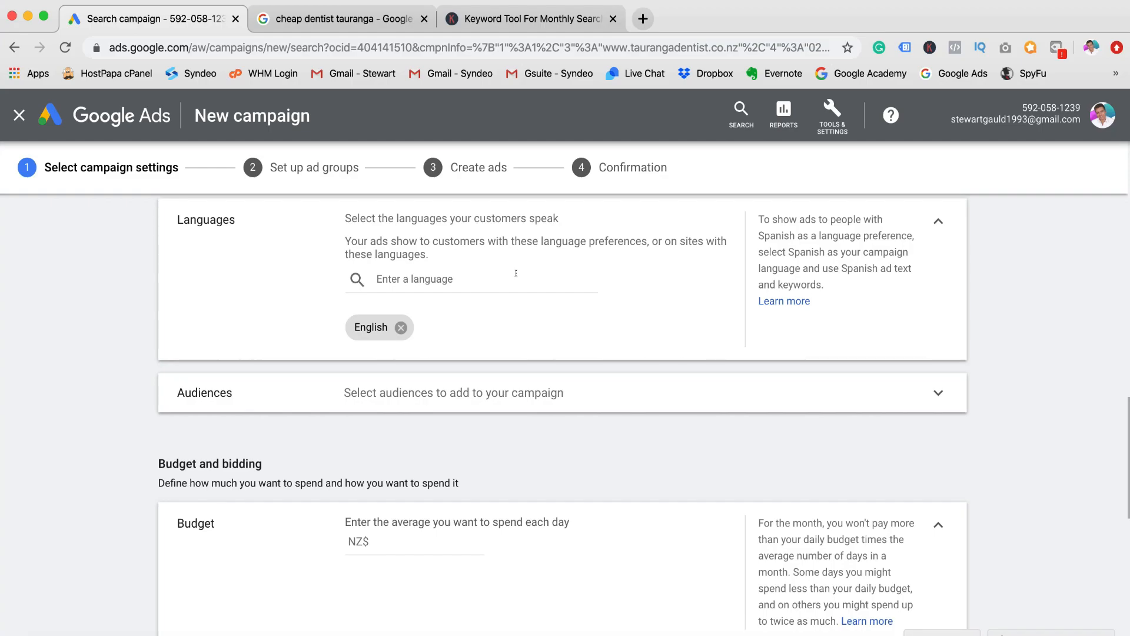
pyautogui.scroll(-1, 516, 273)
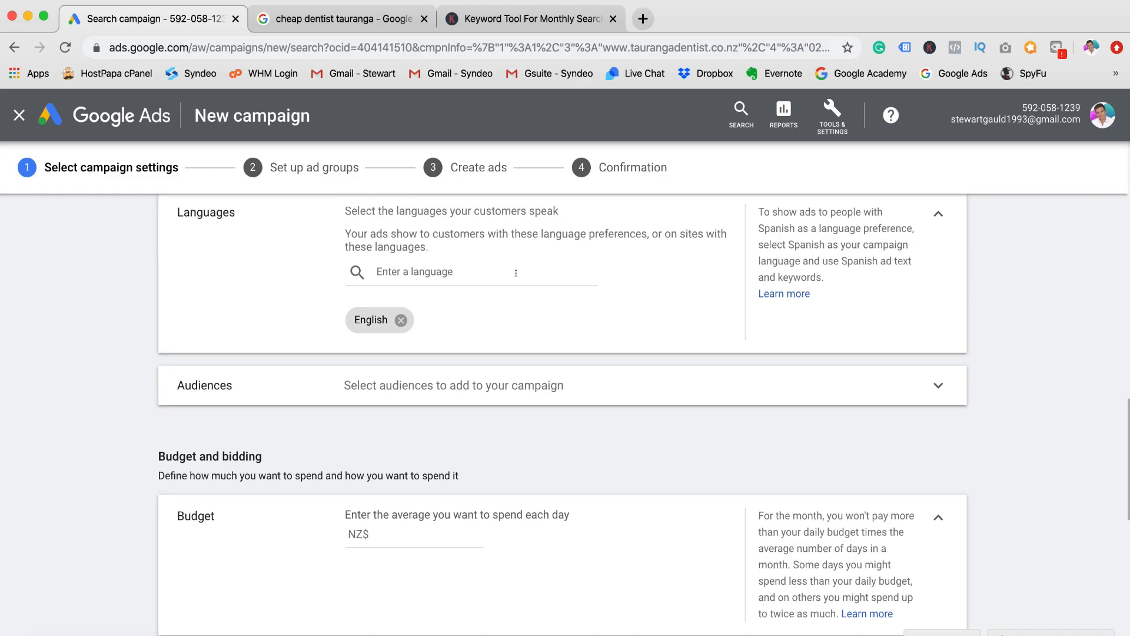
pyautogui.scroll(-3, 533, 312)
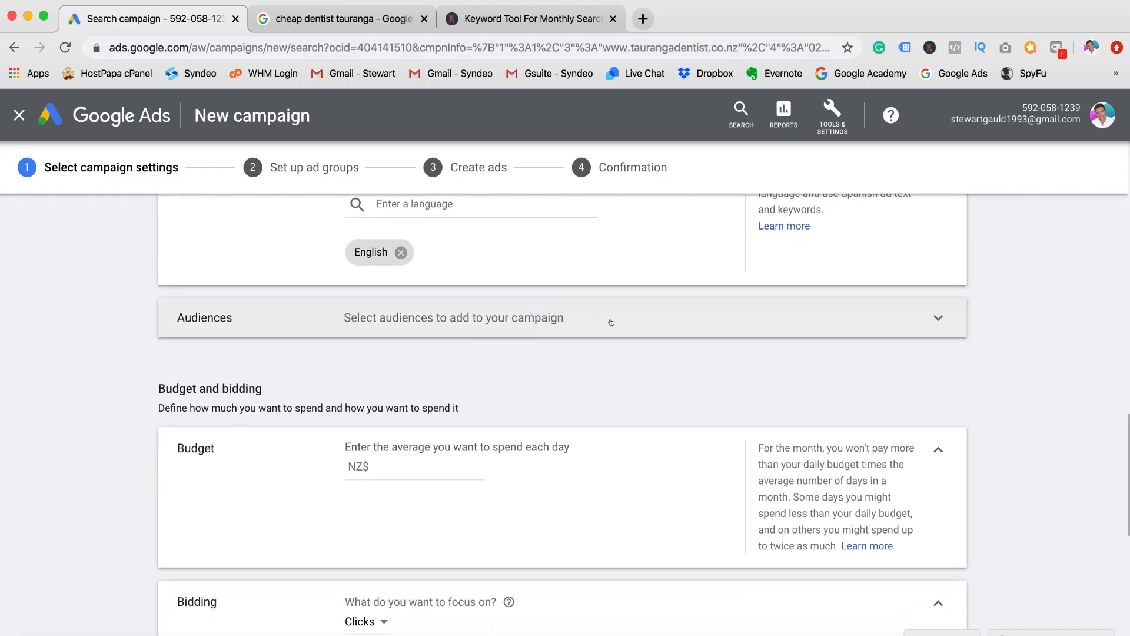
pyautogui.click(937, 318)
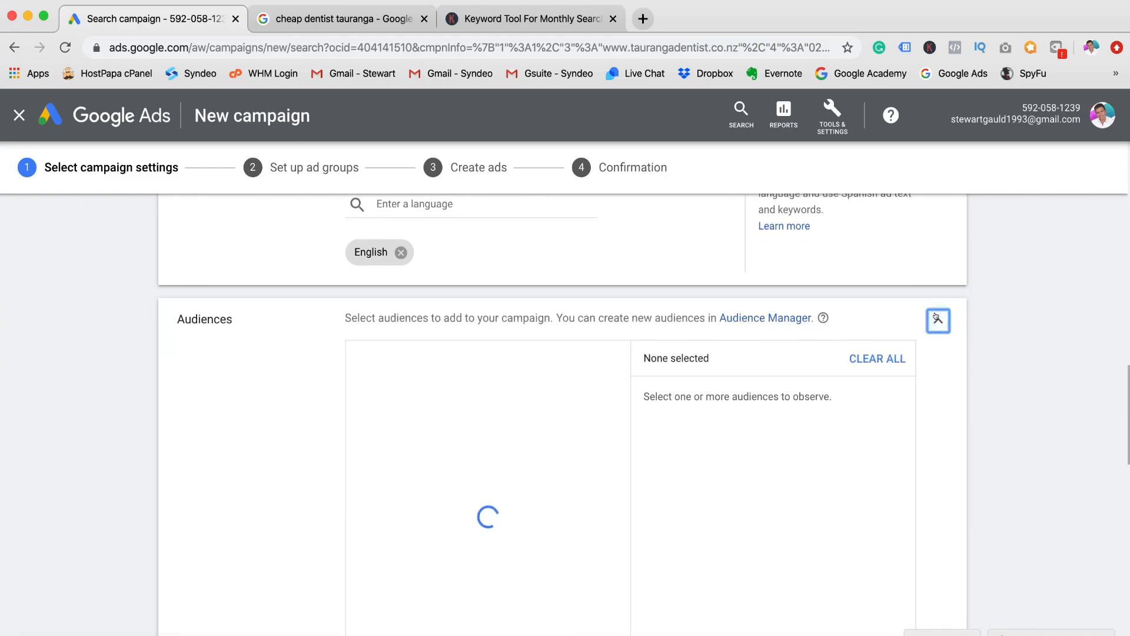
pyautogui.click(938, 318)
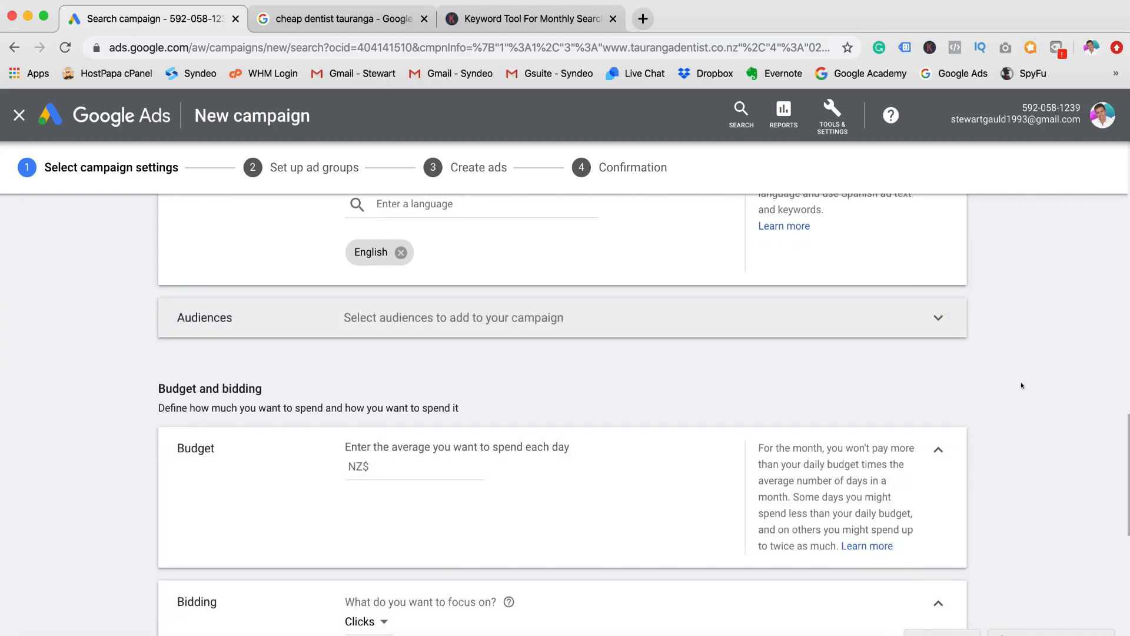
# - Set the campaign's average daily budget to NZ$20
pyautogui.scroll(-5, 1021, 386)
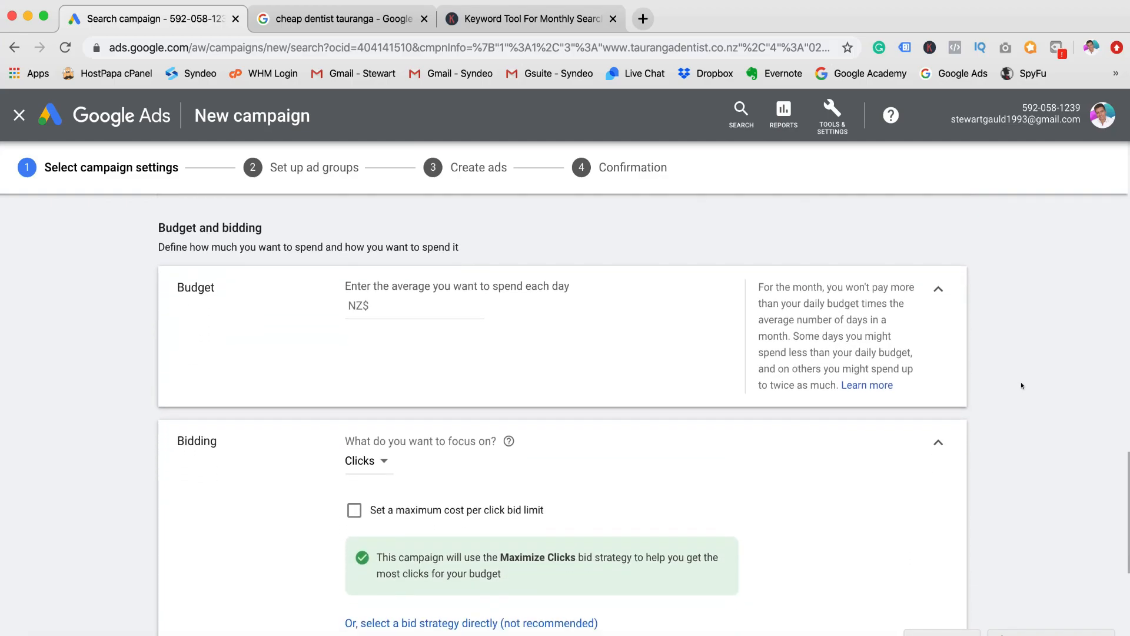
pyautogui.click(458, 299)
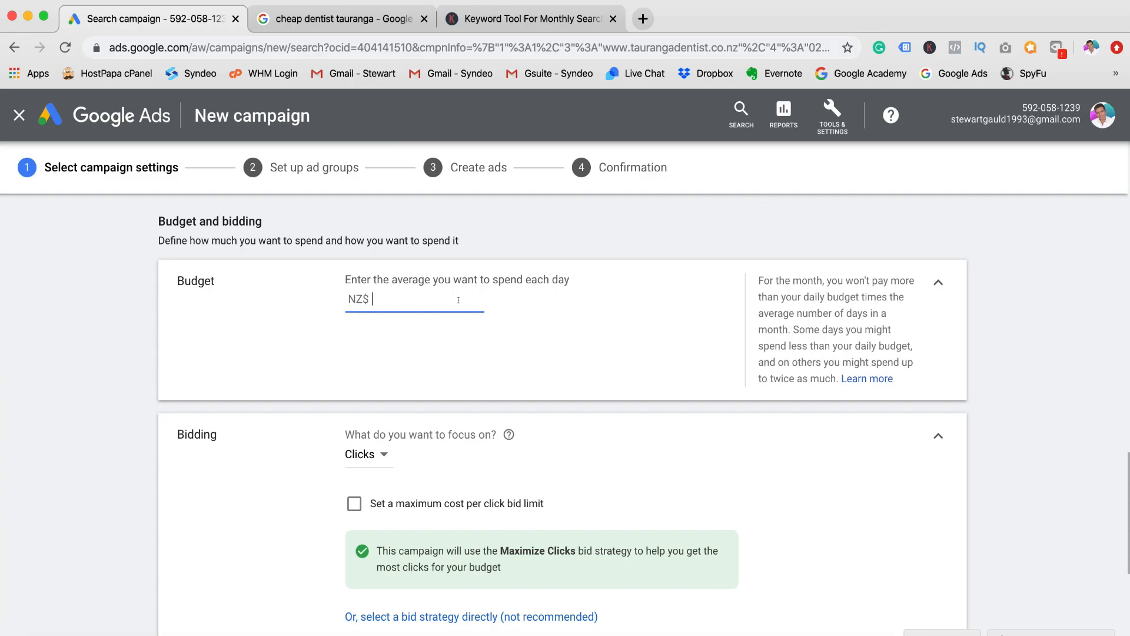
pyautogui.write('20')
# - Search Google for "dentist tauranga" to check the keyword's cost per click, and return to the Google Ads campaign
pyautogui.click(345, 18)
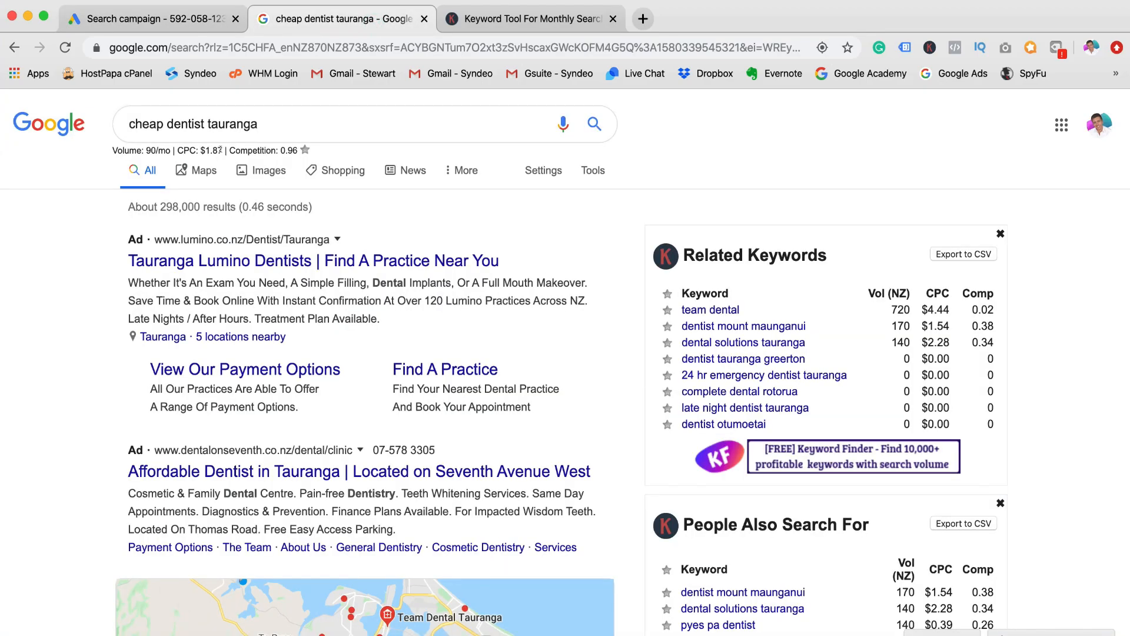
pyautogui.click(166, 120)
pyautogui.press('BackSpace')
pyautogui.press('BackSpace')
pyautogui.press('BackSpace')
pyautogui.press('BackSpace')
pyautogui.press('BackSpace')
pyautogui.press('BackSpace')
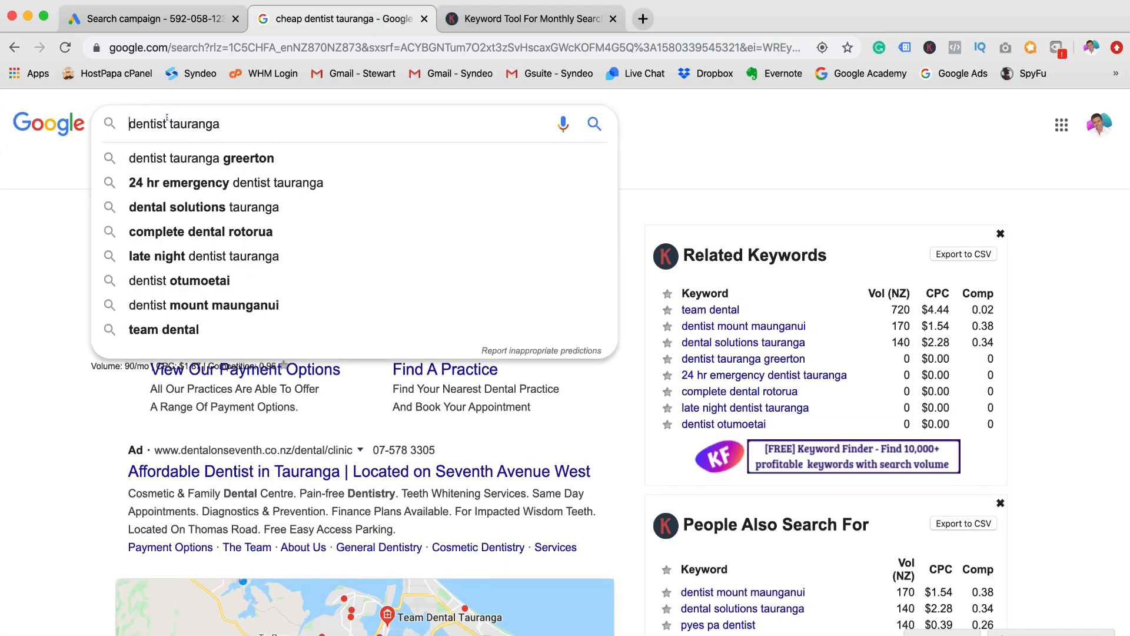
pyautogui.press('Return')
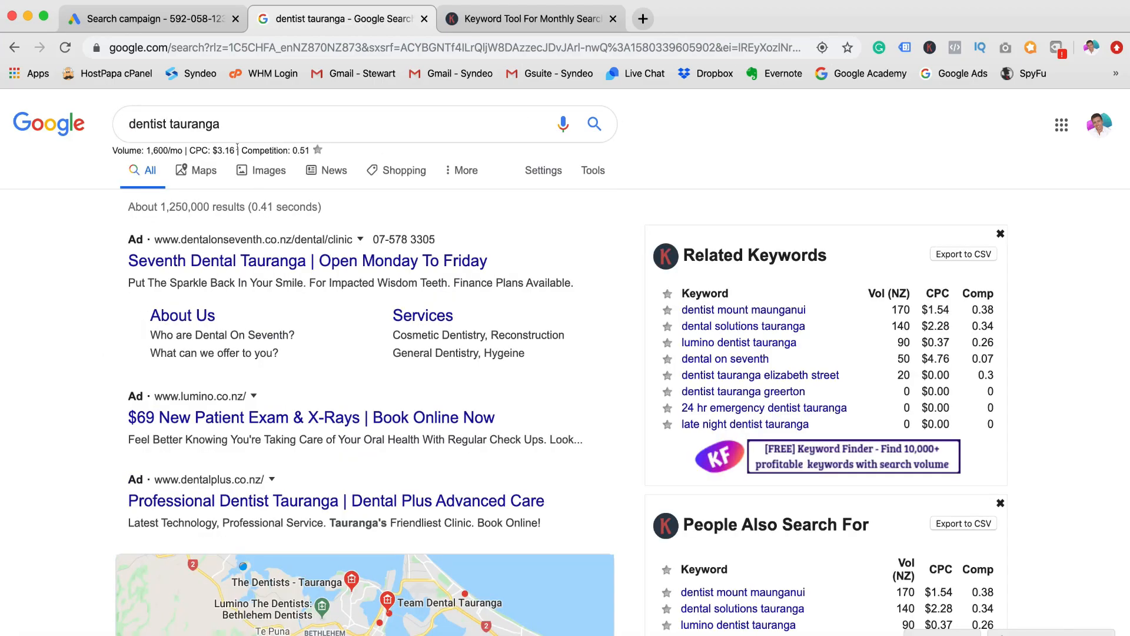
pyautogui.click(524, 18)
pyautogui.click(183, 18)
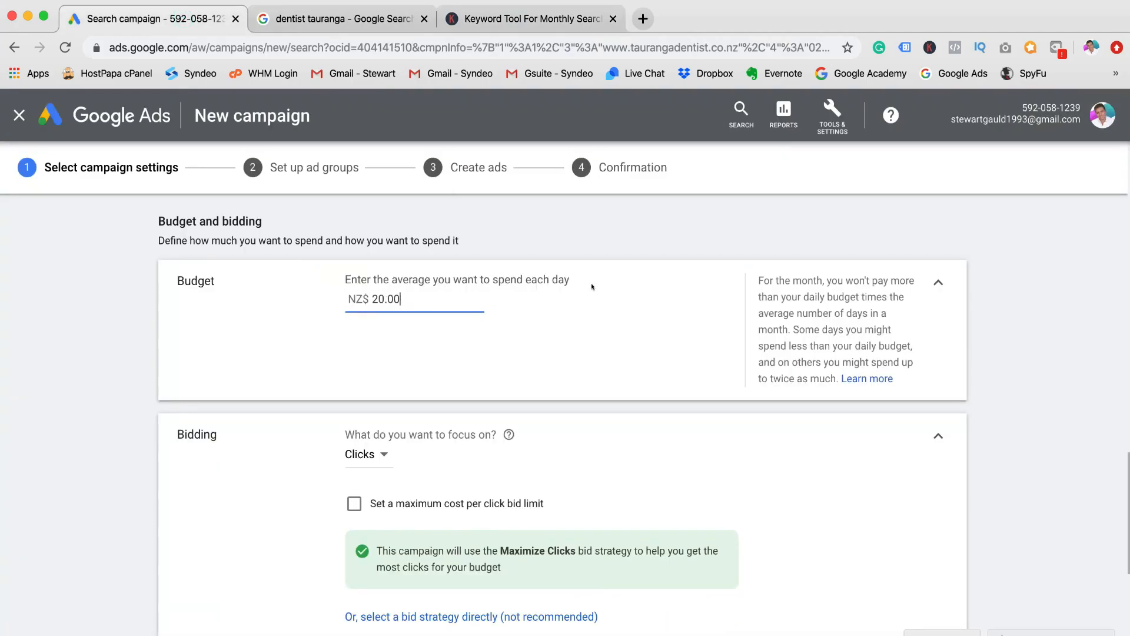
# - Review the bidding focus options and choose Clicks for the campaign
pyautogui.scroll(-1, 592, 287)
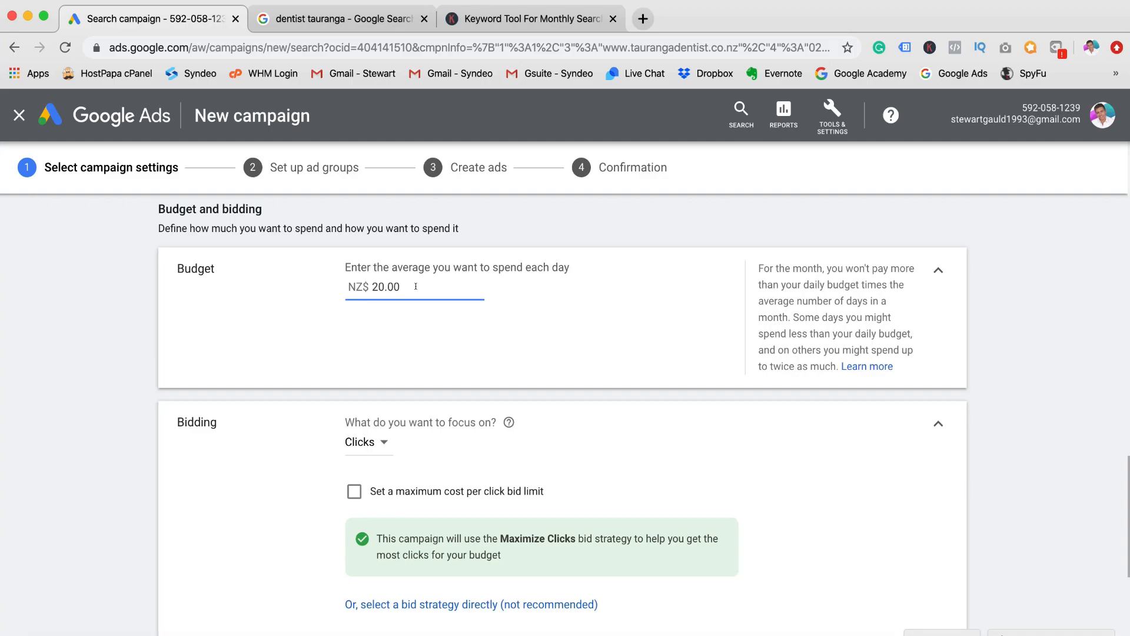
pyautogui.scroll(-3, 416, 286)
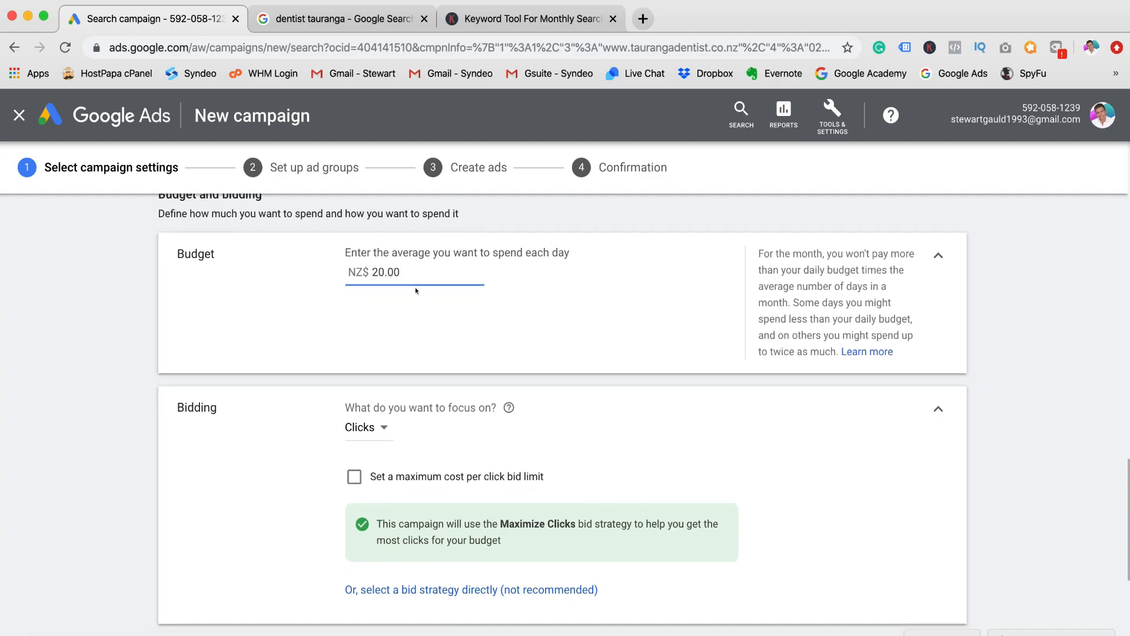
pyautogui.scroll(-1, 567, 319)
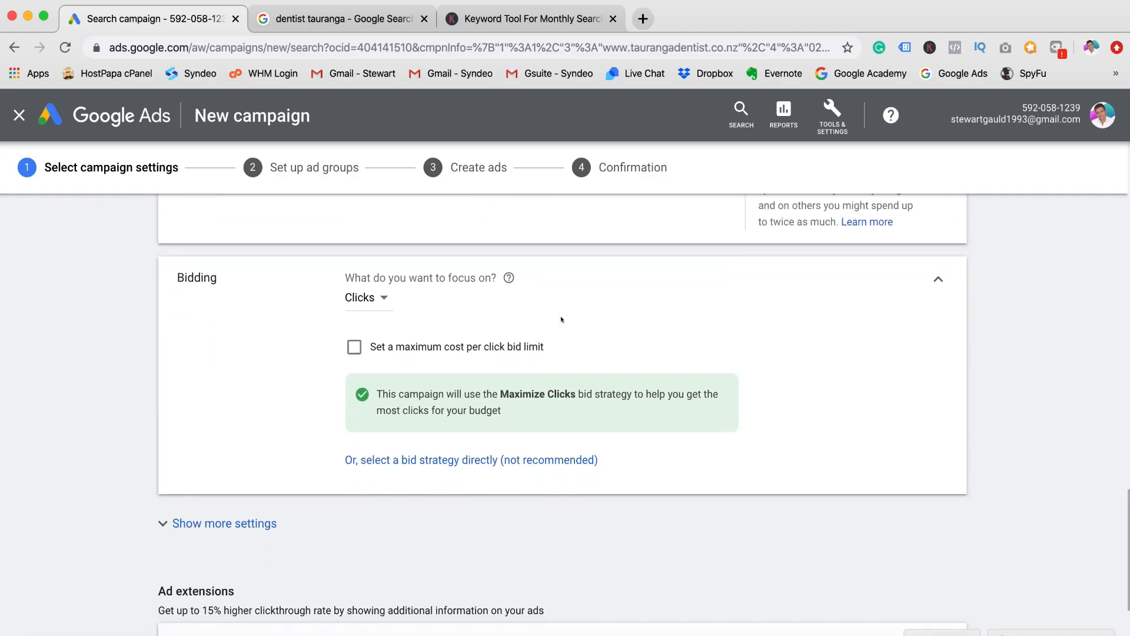
pyautogui.click(386, 296)
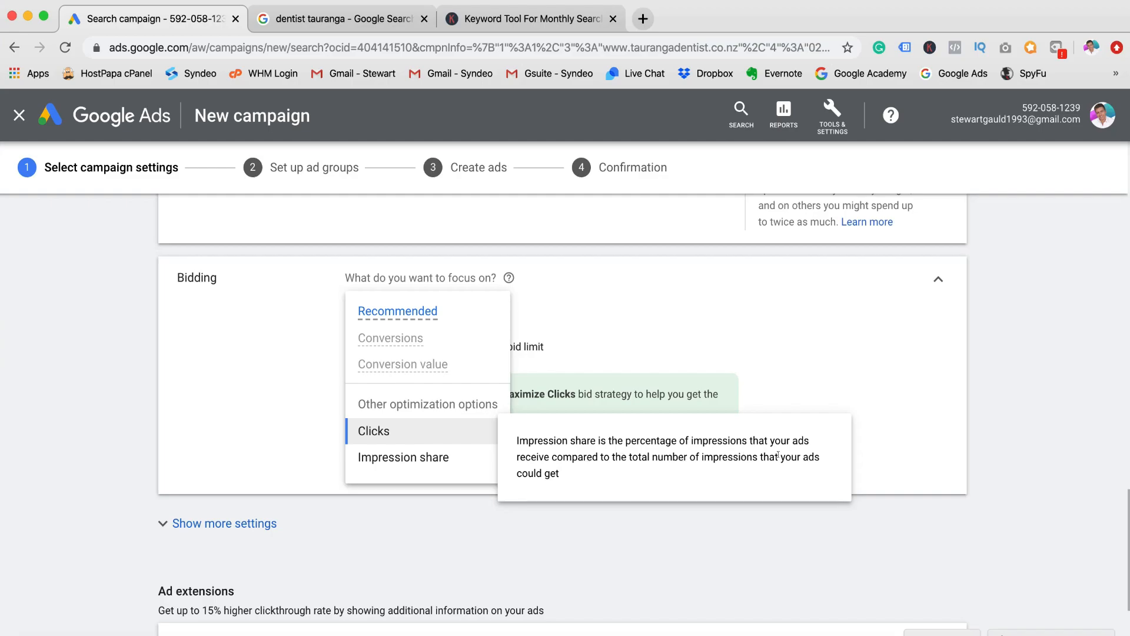
pyautogui.click(389, 435)
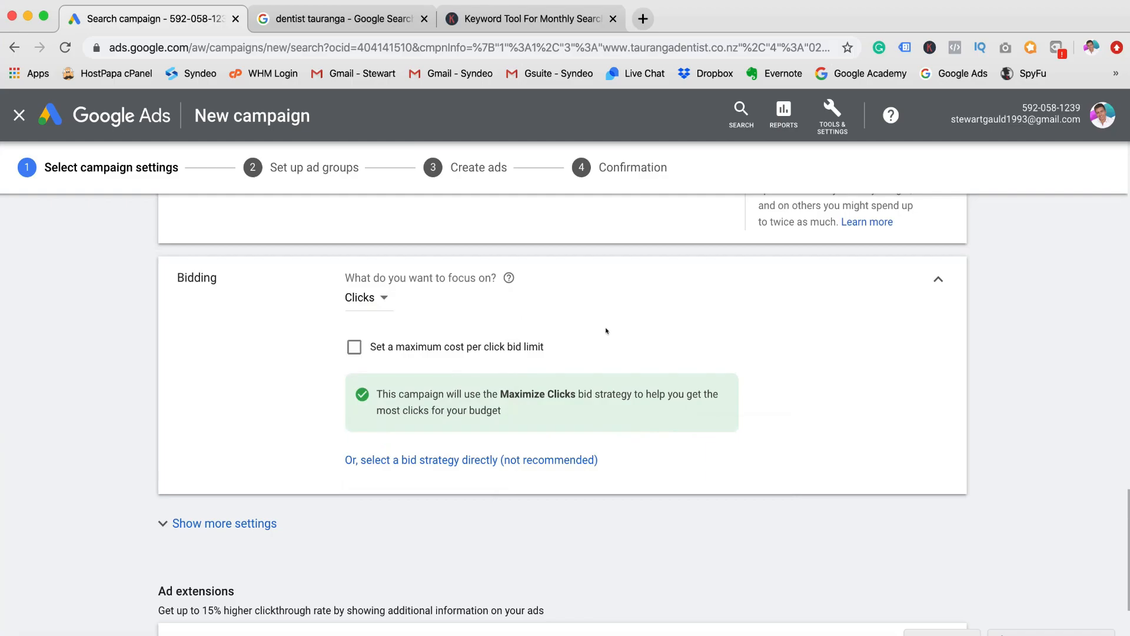
# - Enable a maximum cost per click bid limit and set it to NZ$5
pyautogui.click(353, 346)
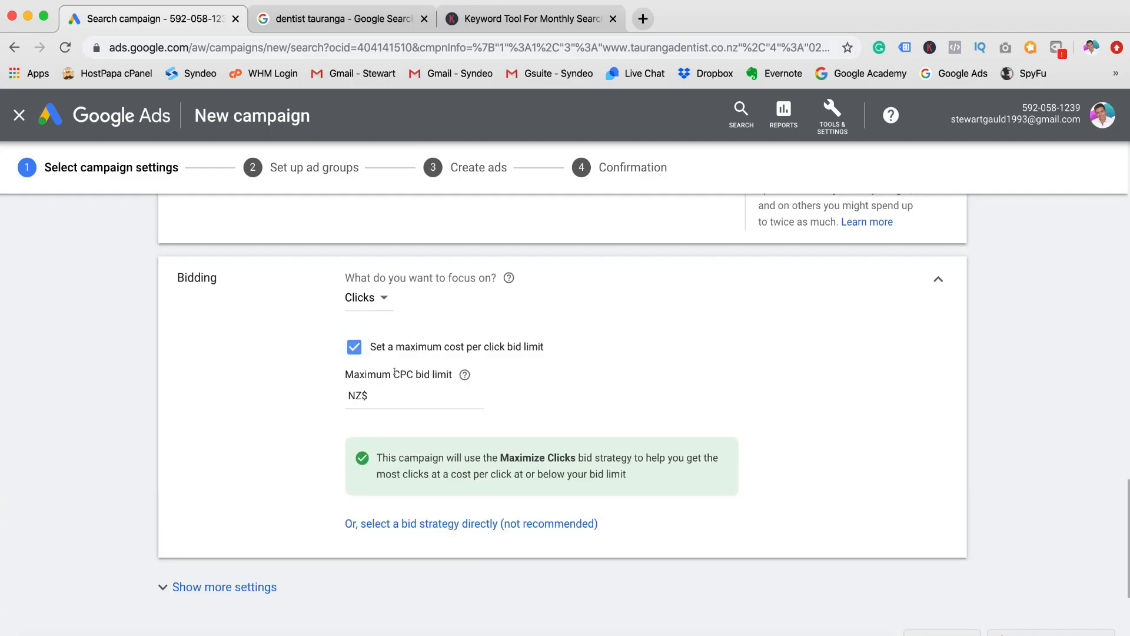
pyautogui.click(390, 393)
pyautogui.scroll(4, 552, 301)
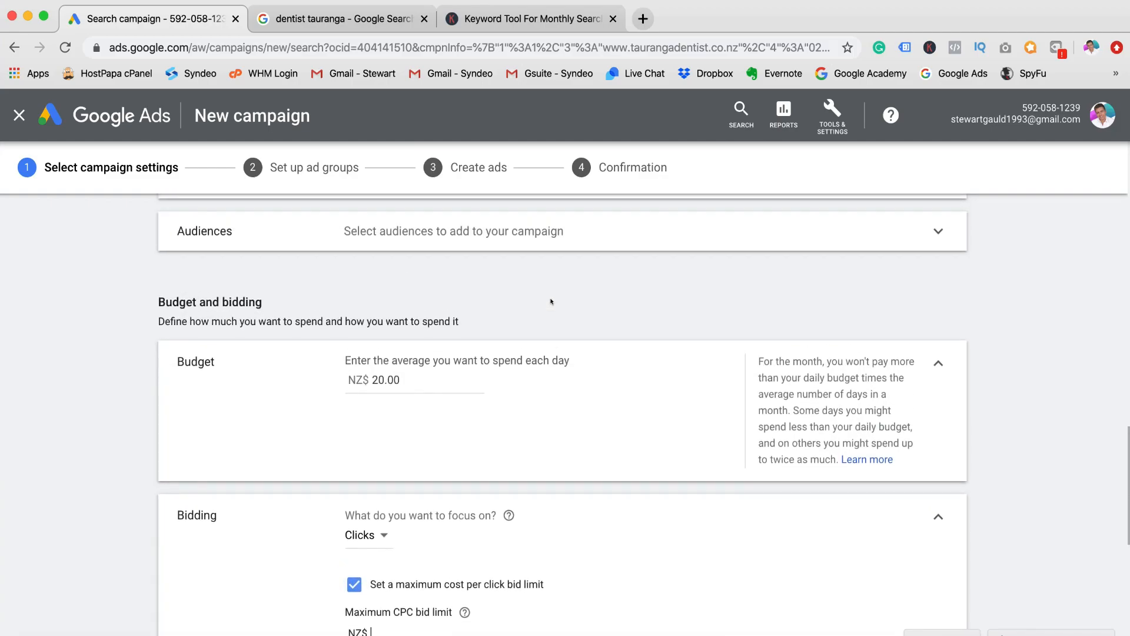
pyautogui.scroll(-3, 458, 410)
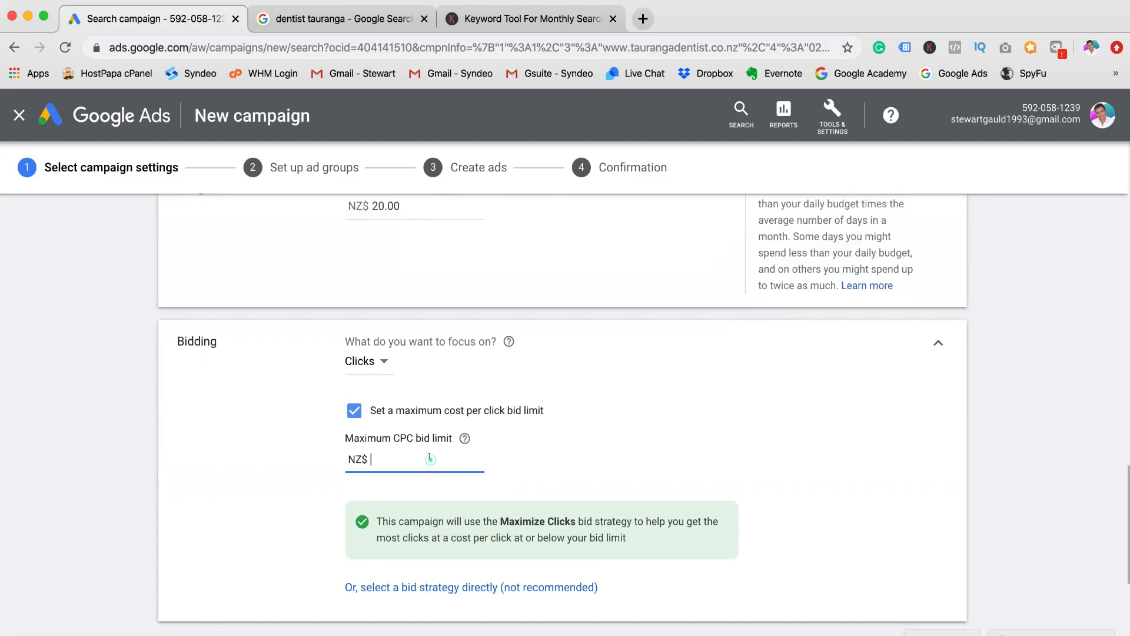
pyautogui.write('5')
# - Expand the call extensions, check how a phone number appears in the "dentist tauranga" search ads, and return to the campaign
pyautogui.scroll(-4, 592, 467)
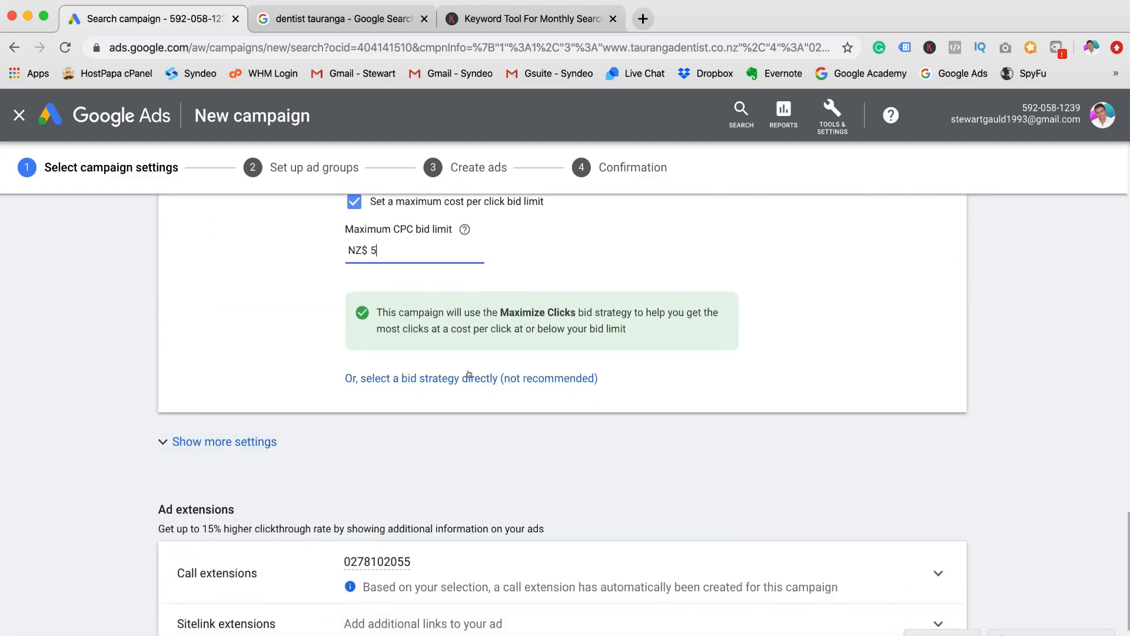
pyautogui.scroll(-1, 434, 375)
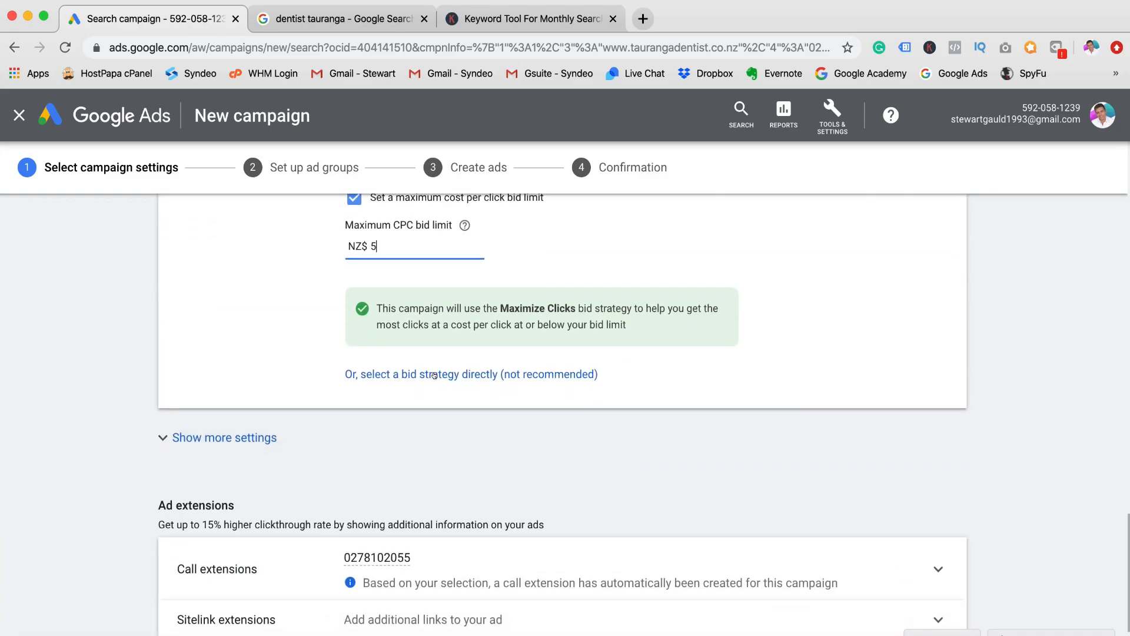
pyautogui.scroll(-3, 434, 375)
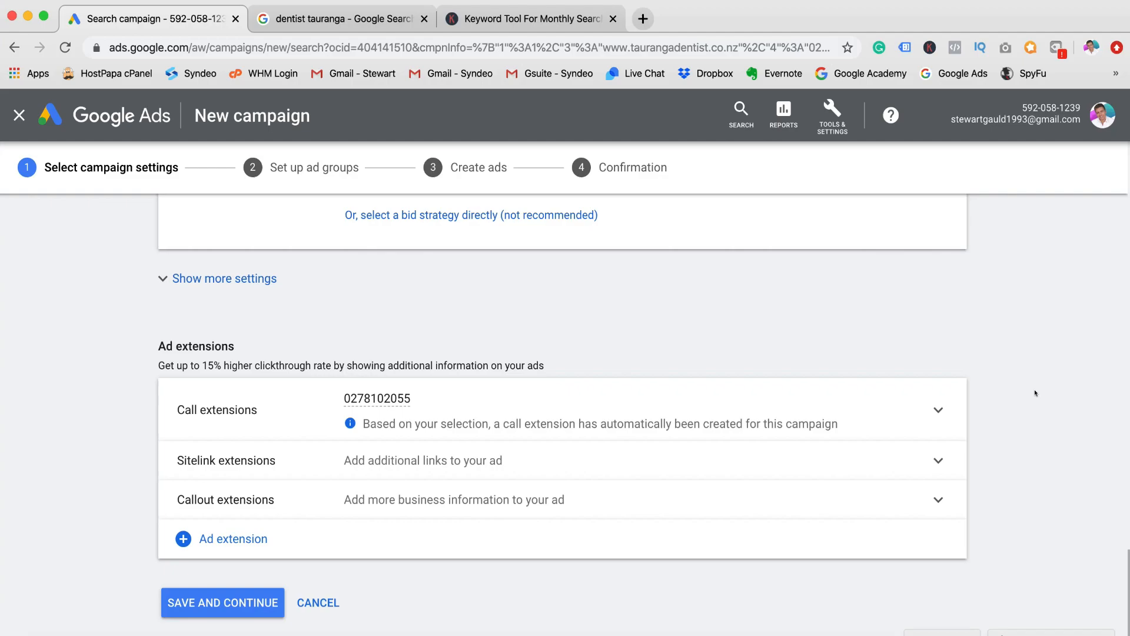
pyautogui.click(930, 414)
pyautogui.scroll(-2, 468, 438)
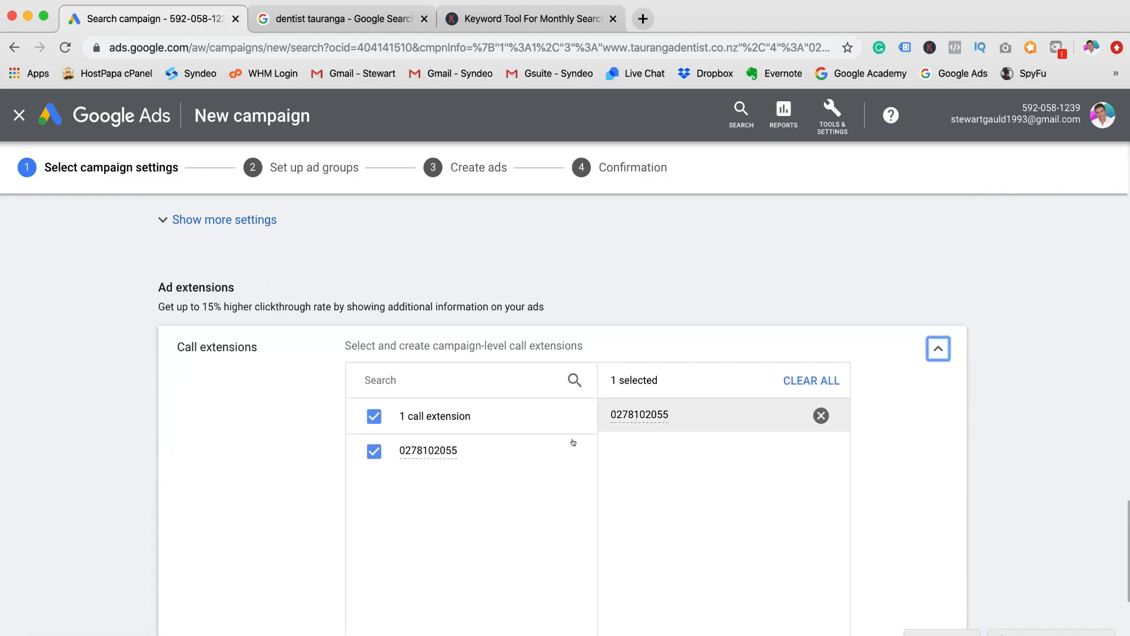
pyautogui.scroll(-1, 445, 446)
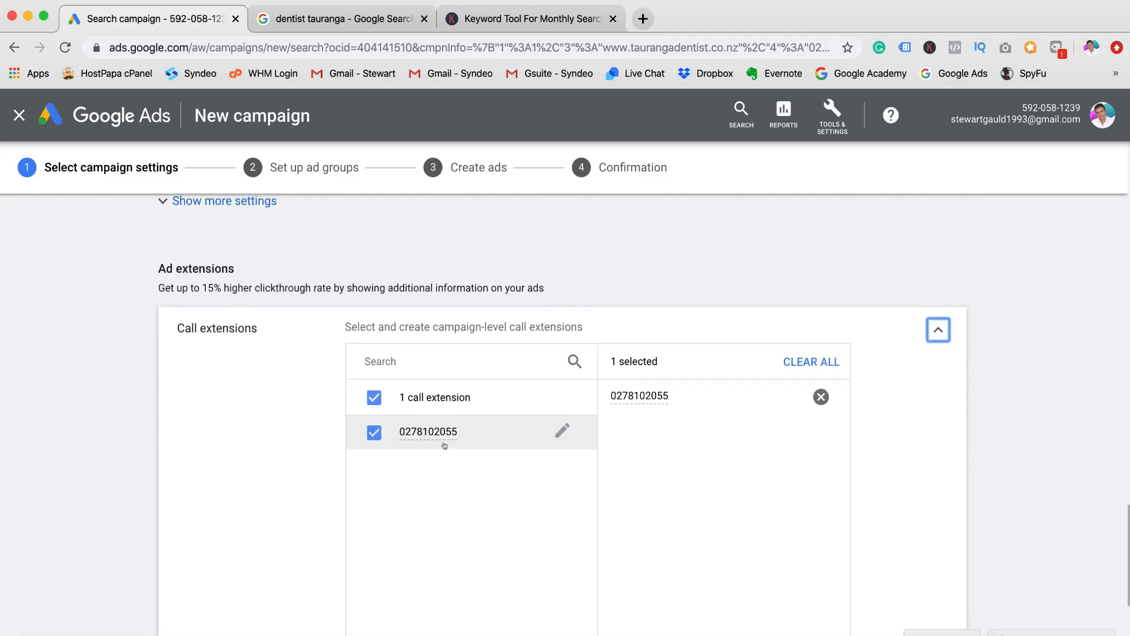
pyautogui.scroll(3, 445, 446)
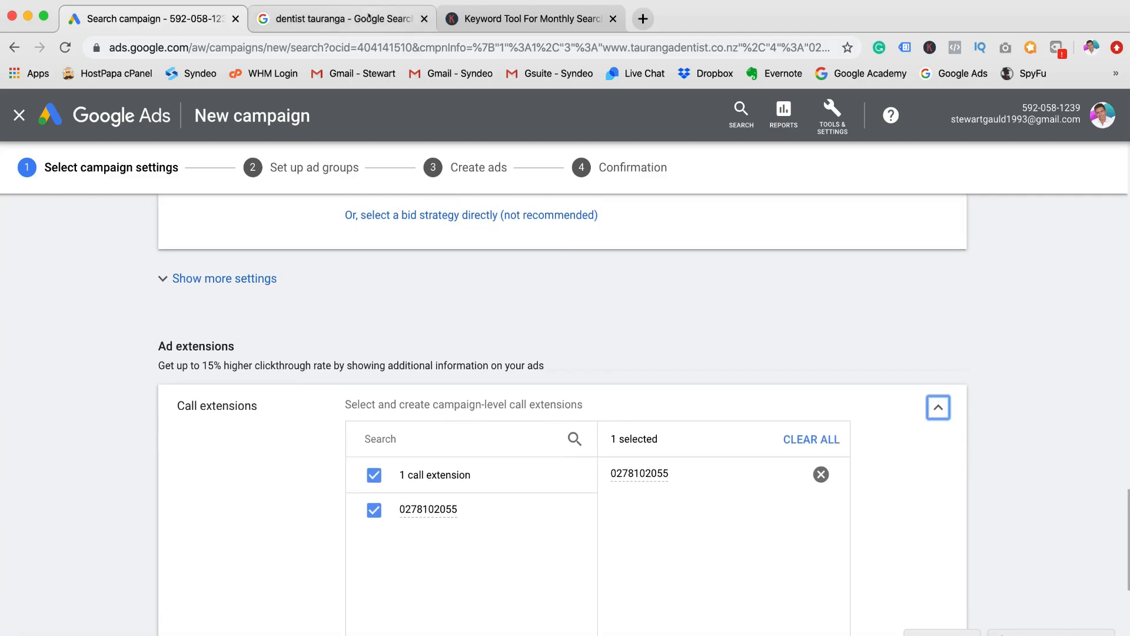
pyautogui.click(342, 19)
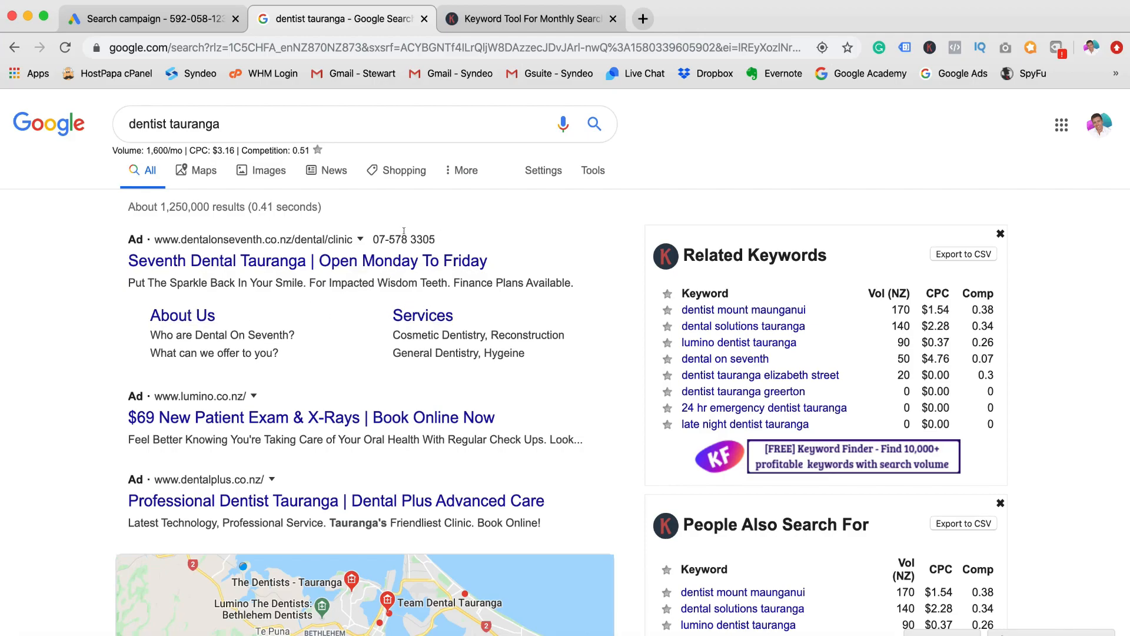
pyautogui.click(156, 19)
# - Expand the campaign's sitelink extensions
pyautogui.scroll(-5, 596, 429)
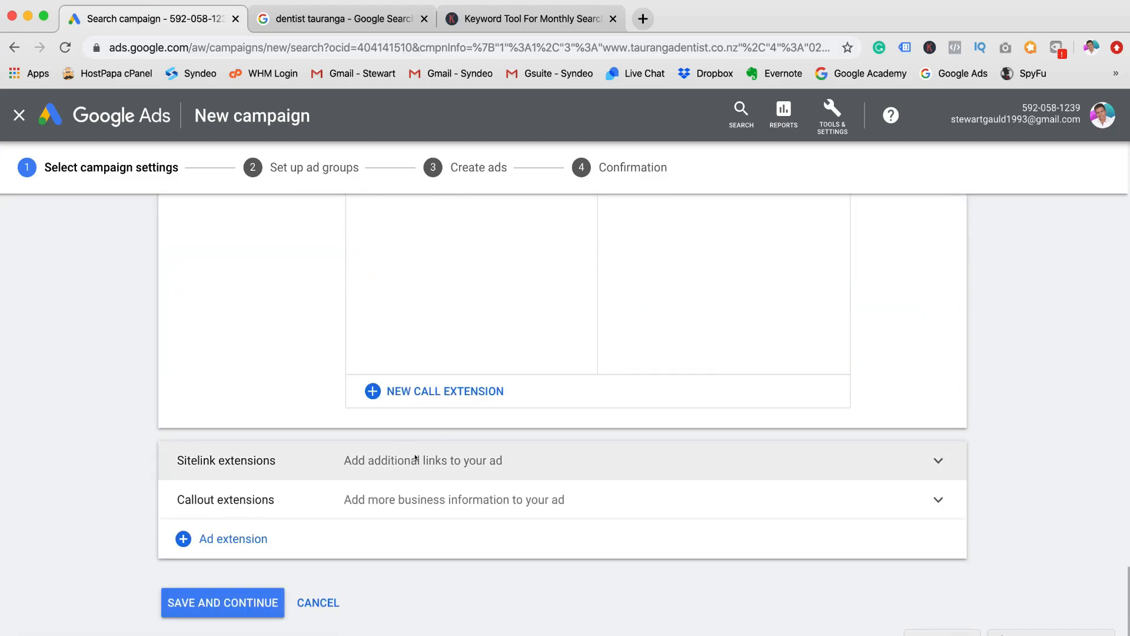
pyautogui.click(411, 458)
pyautogui.scroll(-2, 481, 516)
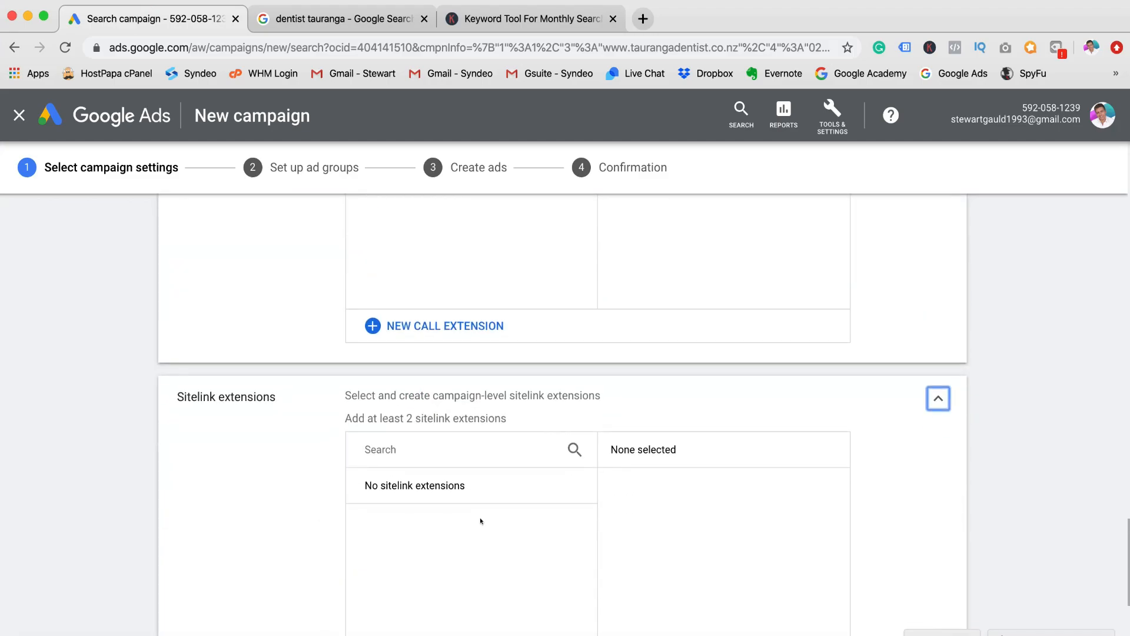
pyautogui.scroll(-1, 455, 470)
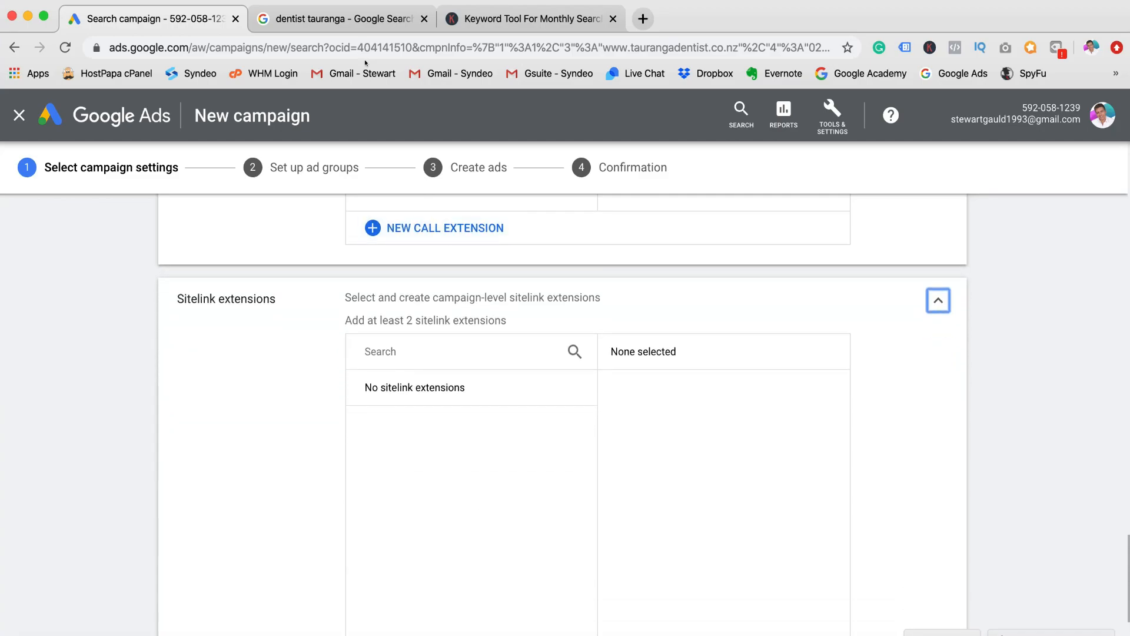
# - Open the About Us sitelink of the Seventh Dental Tauranga ad as an example and return to the campaign's sitelink extensions
pyautogui.click(346, 19)
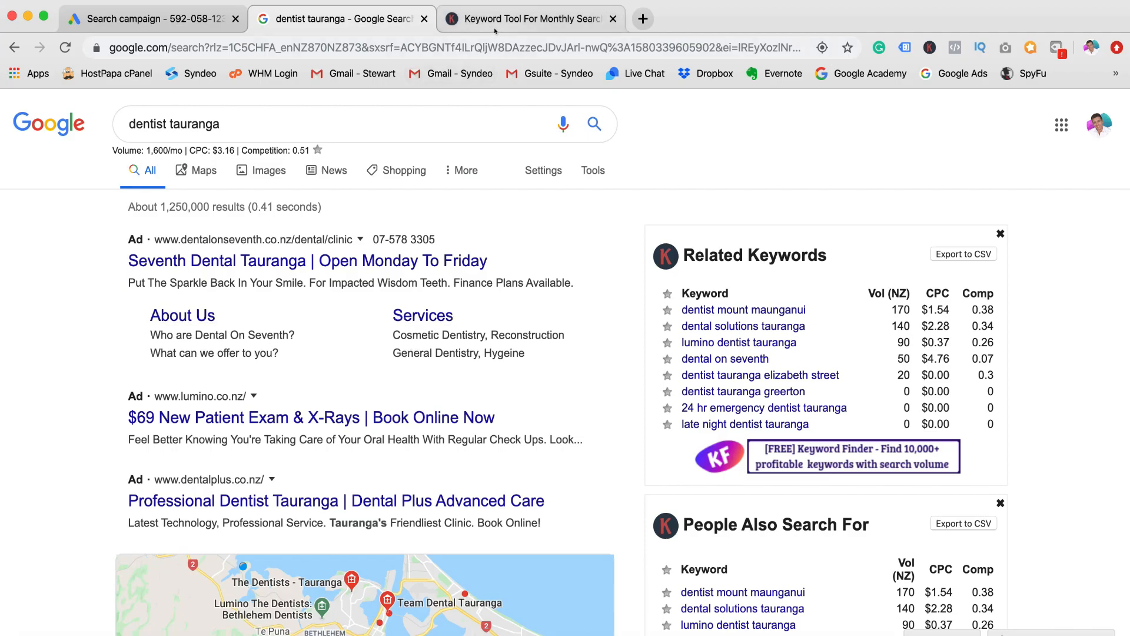
pyautogui.click(186, 314)
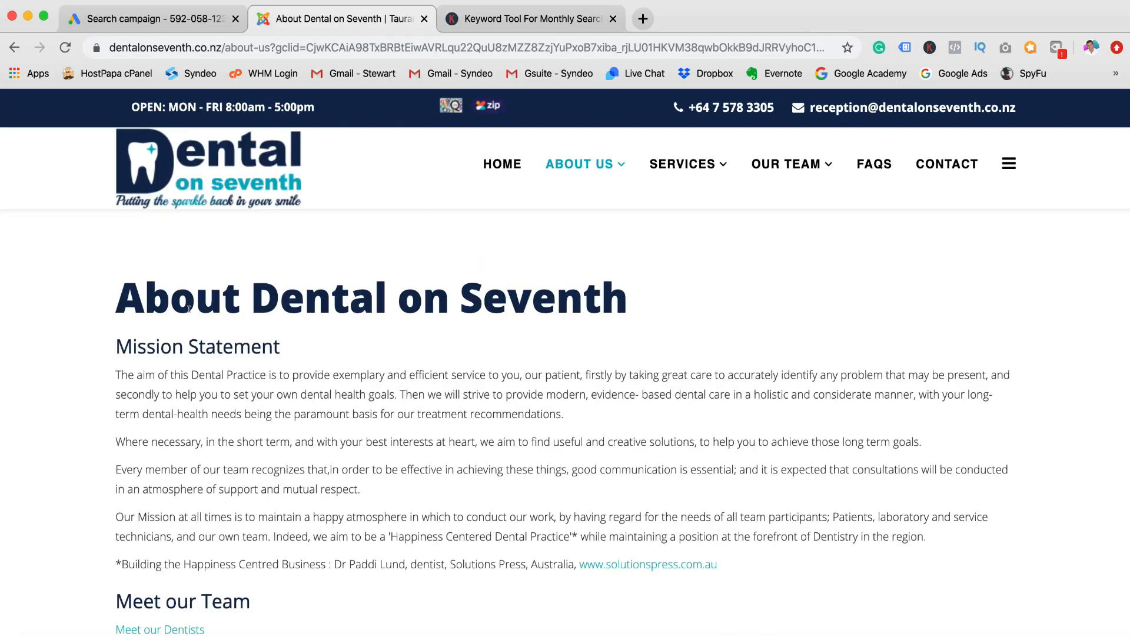
pyautogui.scroll(-2, 397, 337)
pyautogui.scroll(2, 398, 336)
pyautogui.click(154, 18)
pyautogui.scroll(-3, 504, 421)
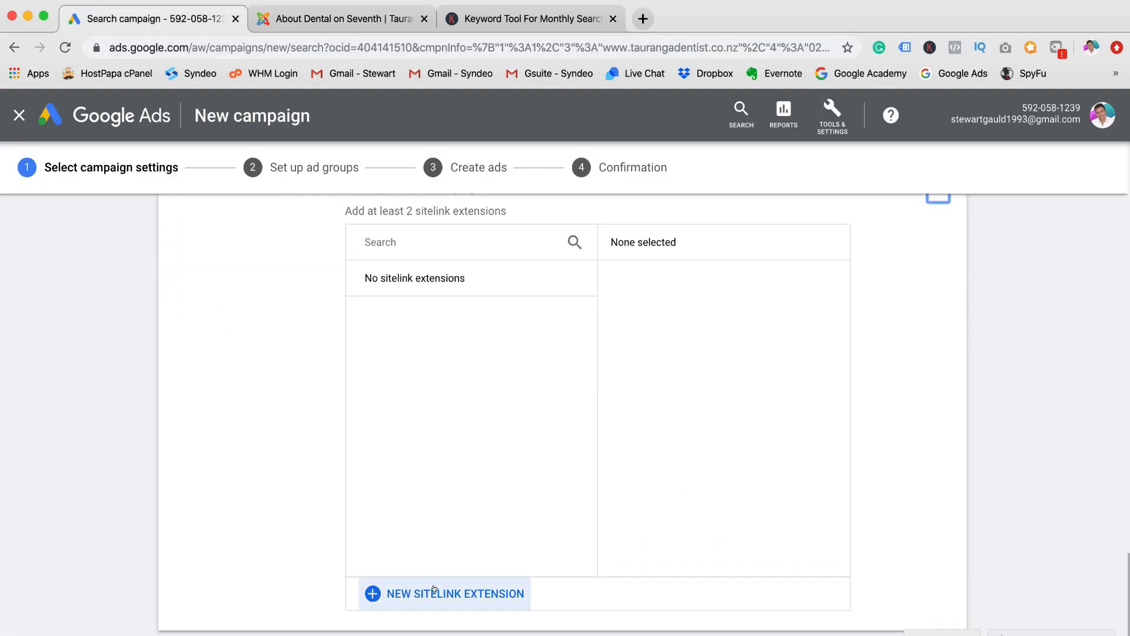
pyautogui.scroll(-2, 496, 340)
pyautogui.scroll(2, 497, 339)
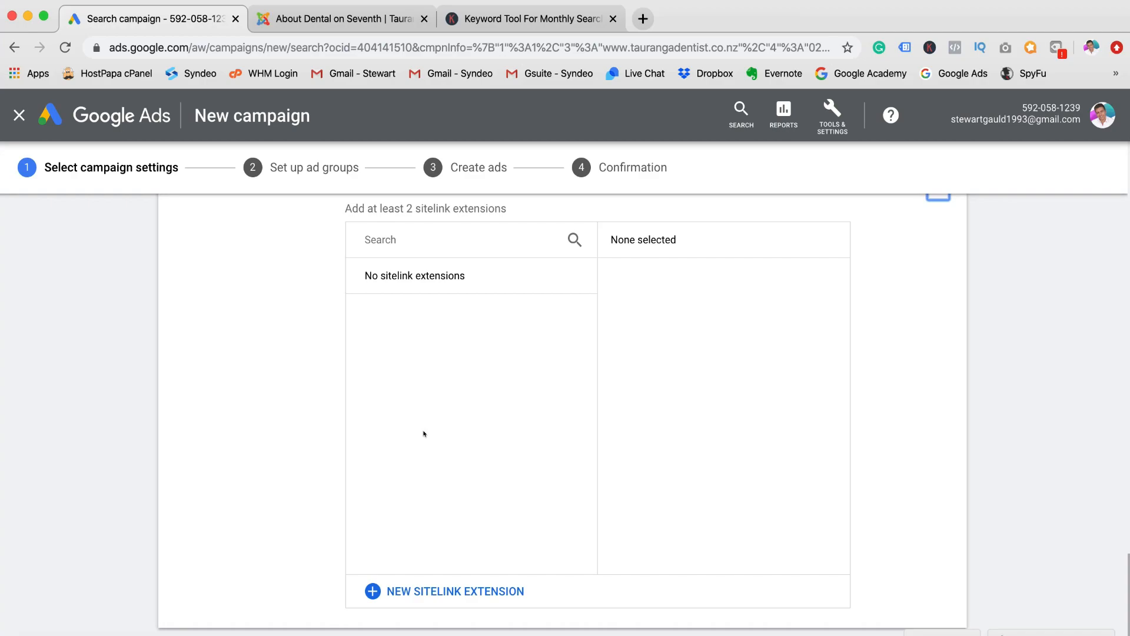
# - Expand the callout extensions and enter four callout texts: "free consultation", "10% off", "Free check up" and "Call now"
pyautogui.scroll(-3, 423, 434)
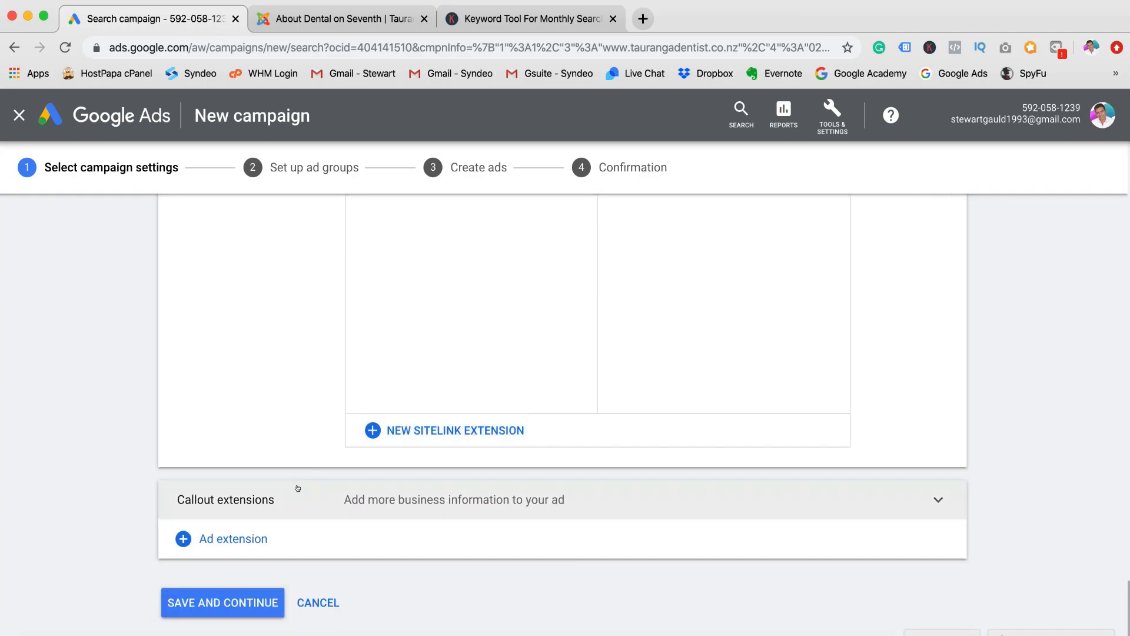
pyautogui.click(911, 485)
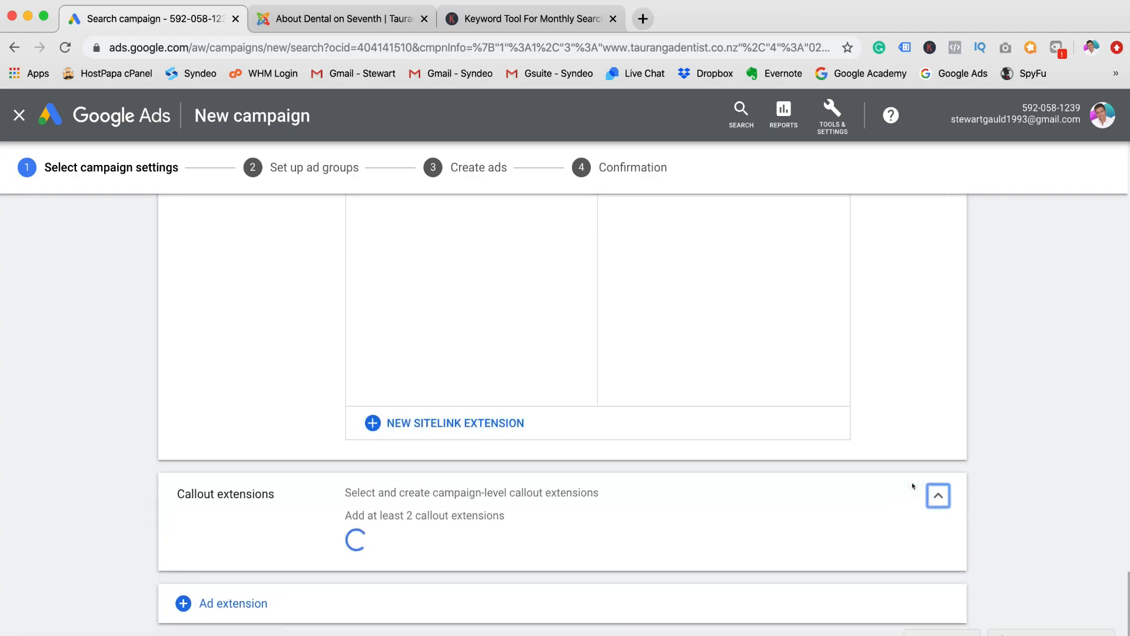
pyautogui.scroll(-5, 913, 486)
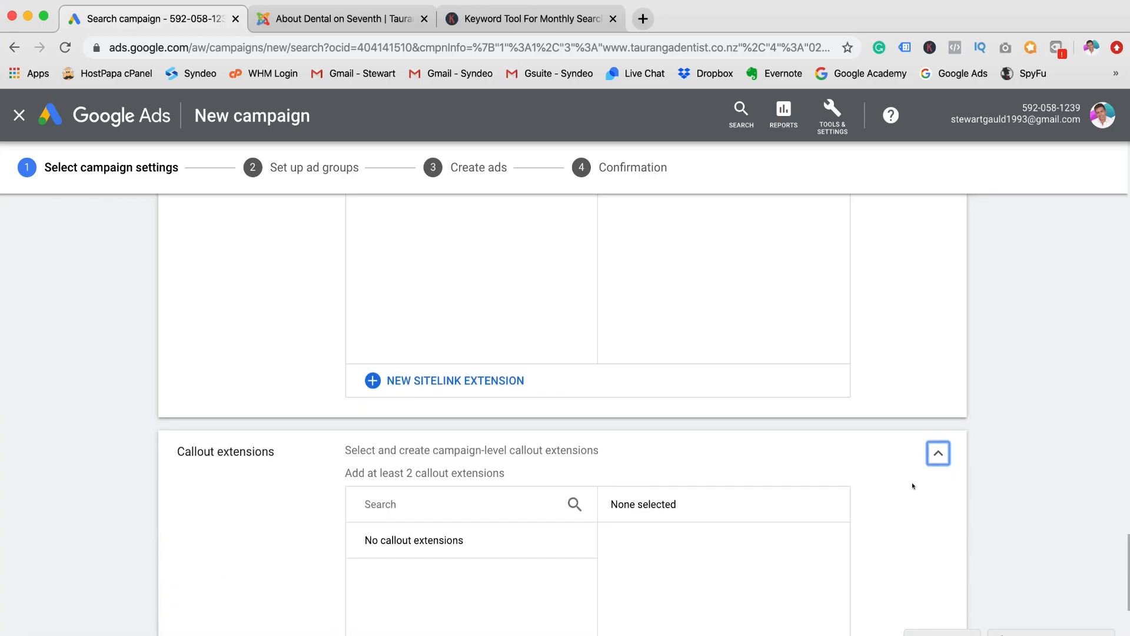
pyautogui.click(407, 570)
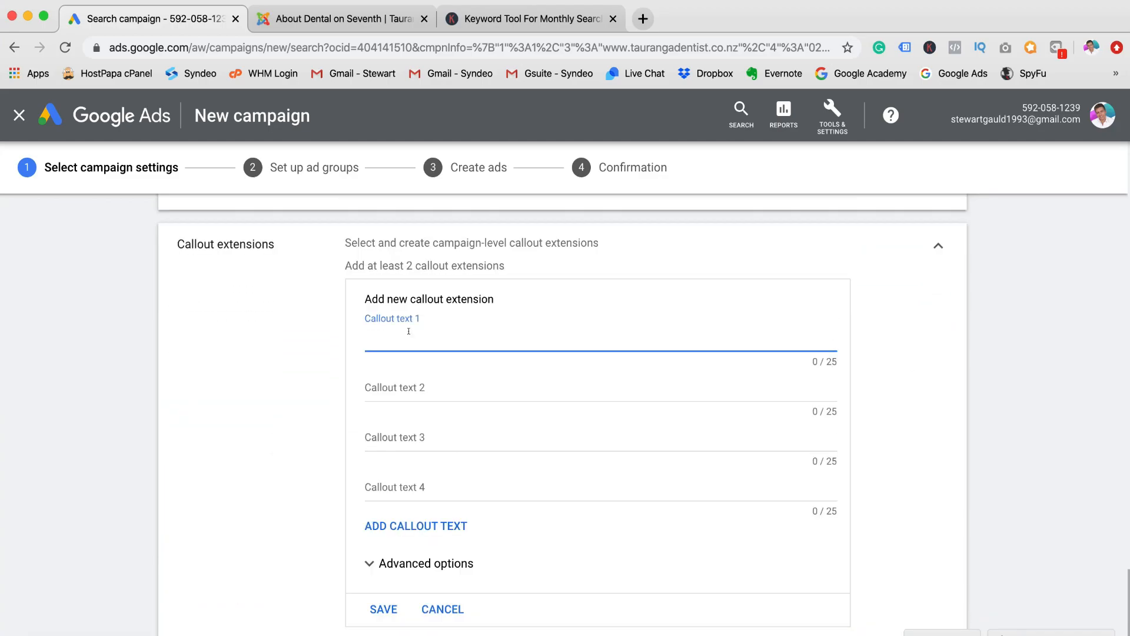
pyautogui.write('free consultation')
pyautogui.click(454, 386)
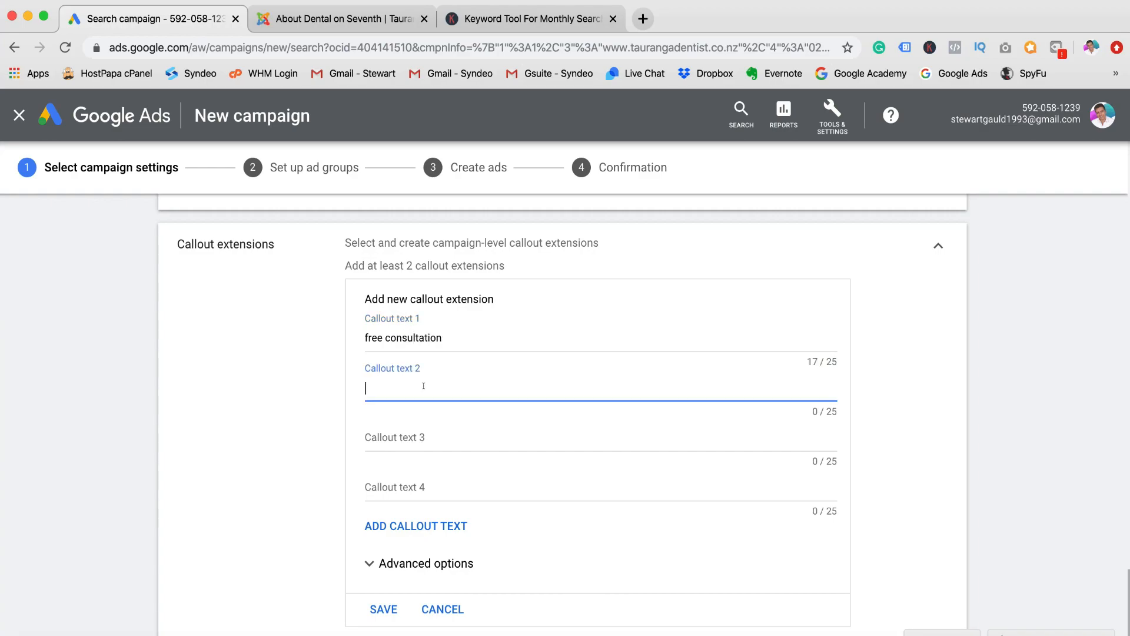
pyautogui.write('10% off')
pyautogui.click(407, 433)
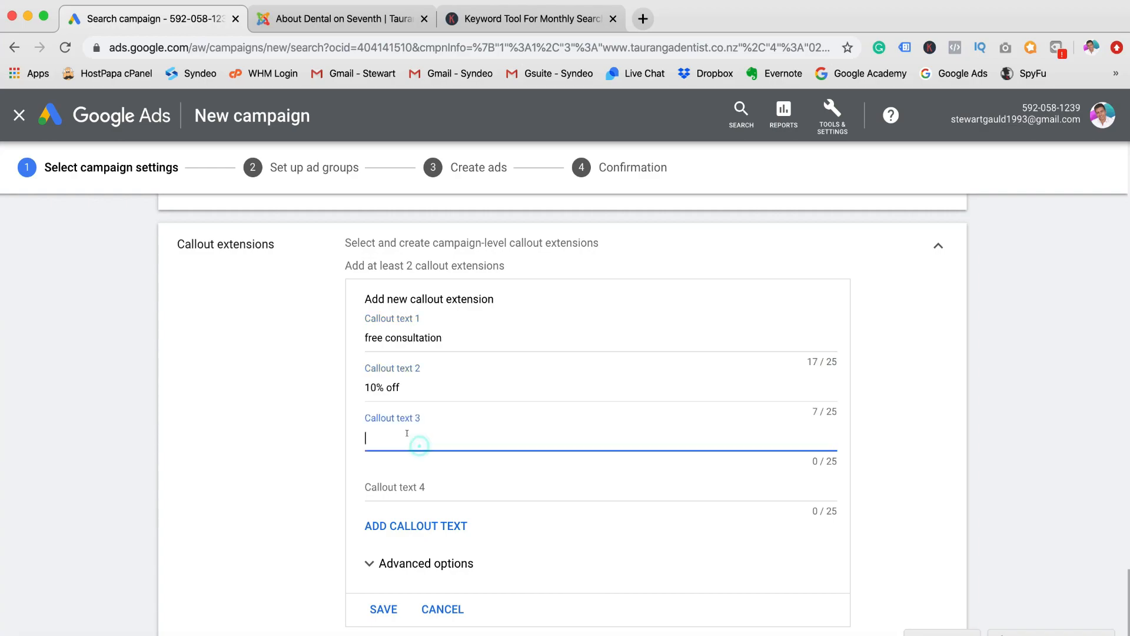
pyautogui.write('Free check up')
pyautogui.click(719, 471)
pyautogui.write('Call now')
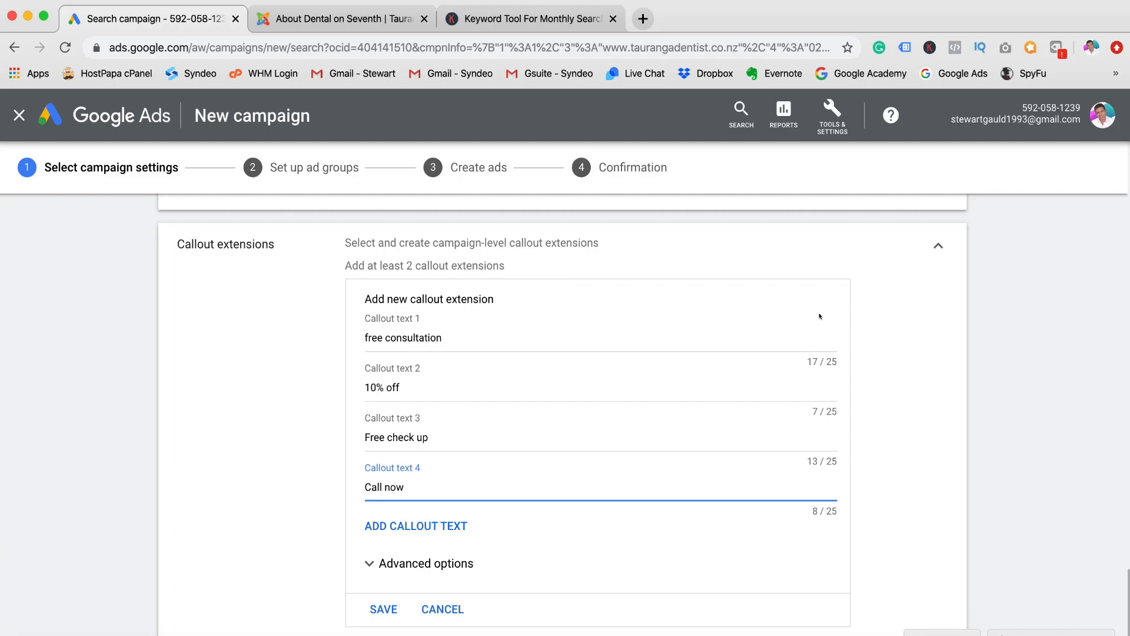
# - Review the campaign's call, sitelink and callout extensions
pyautogui.scroll(8, 883, 337)
pyautogui.scroll(2, 882, 338)
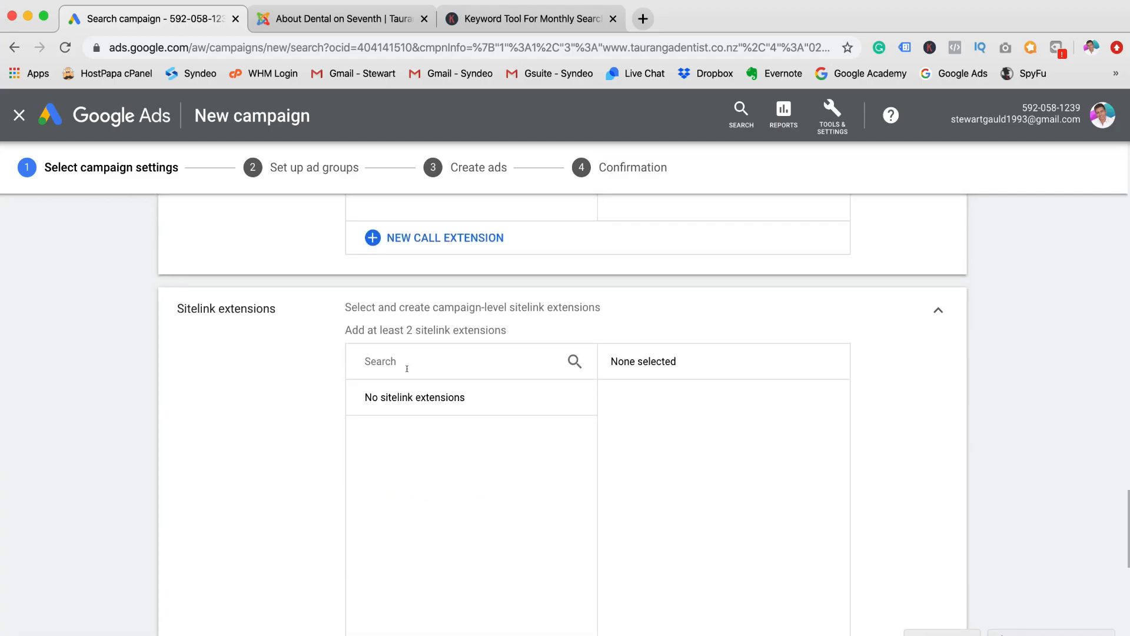
pyautogui.scroll(7, 407, 369)
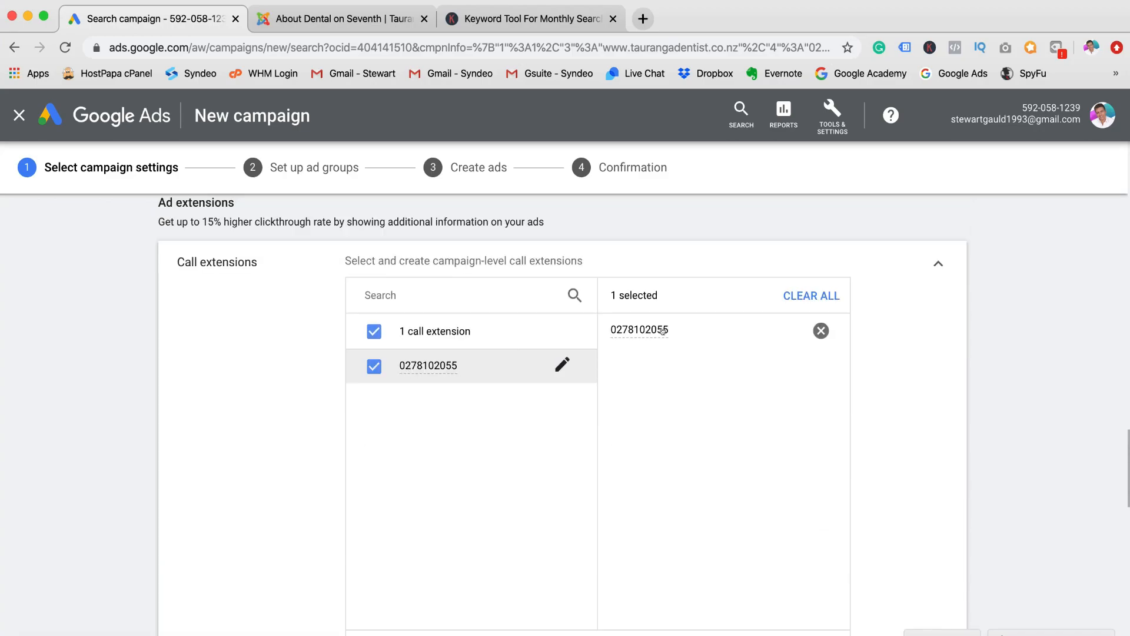
pyautogui.scroll(-8, 630, 403)
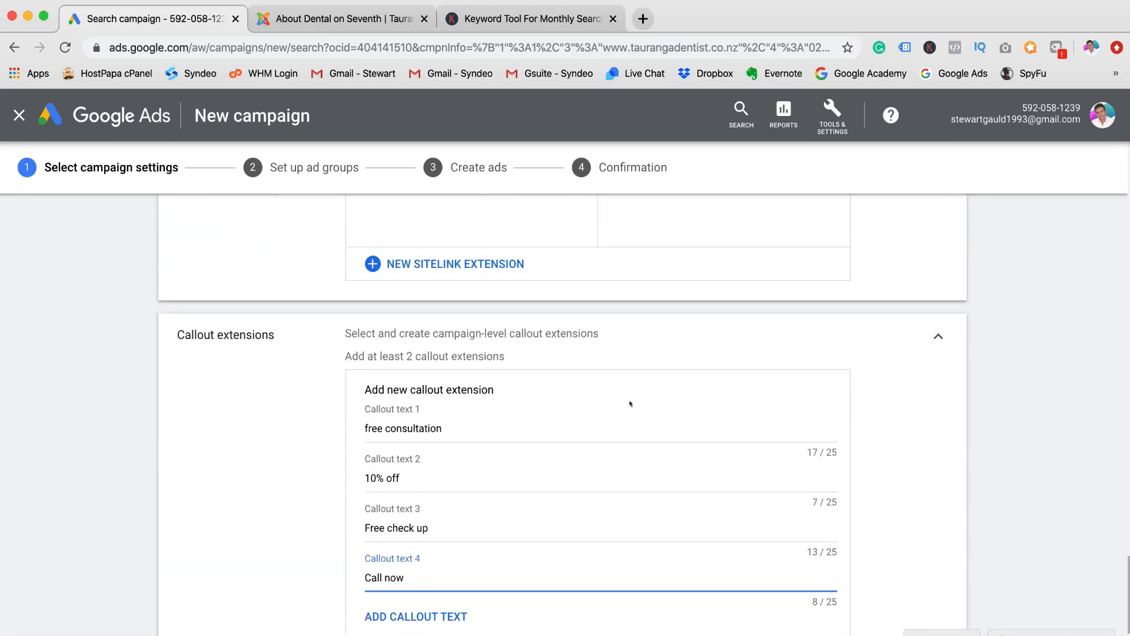
pyautogui.scroll(1, 500, 282)
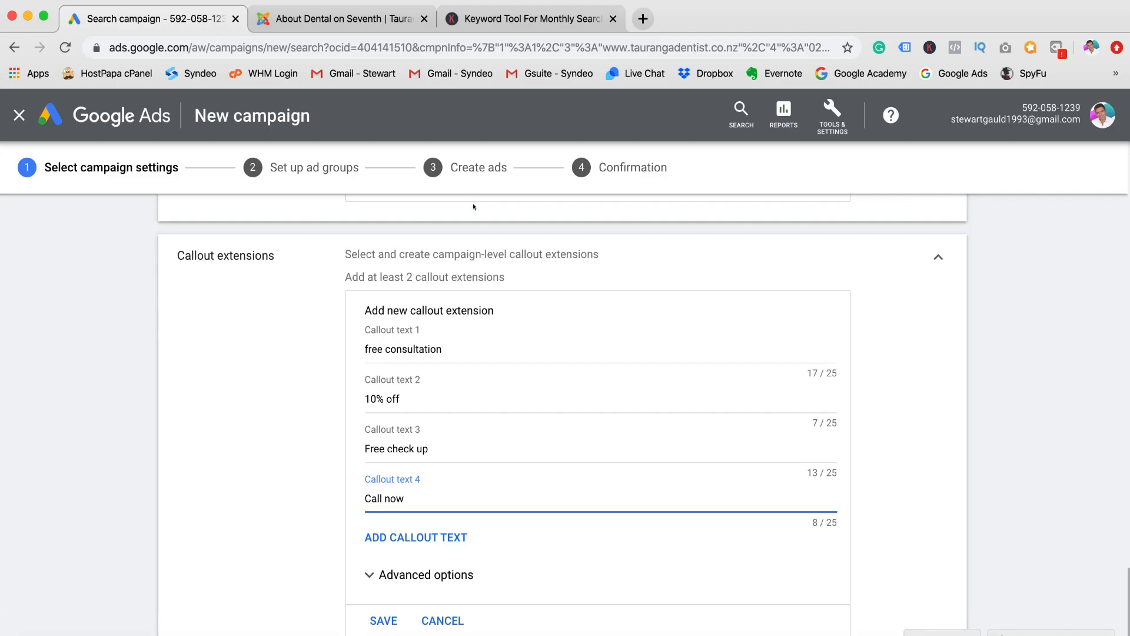
pyautogui.scroll(-1, 448, 328)
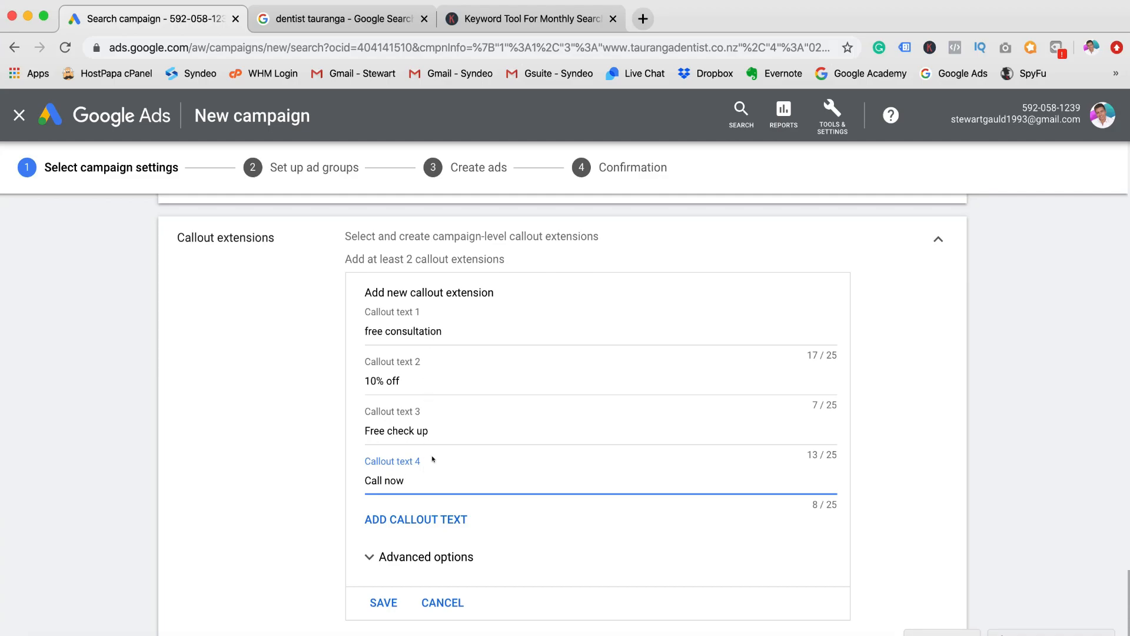
pyautogui.scroll(-1, 448, 347)
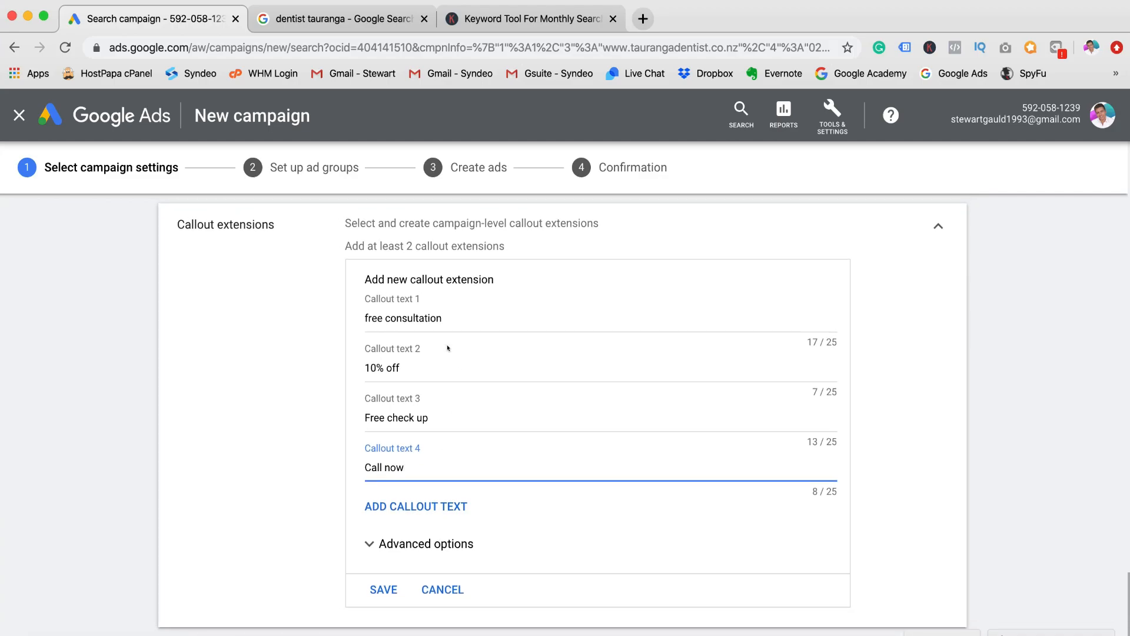
pyautogui.scroll(3, 421, 347)
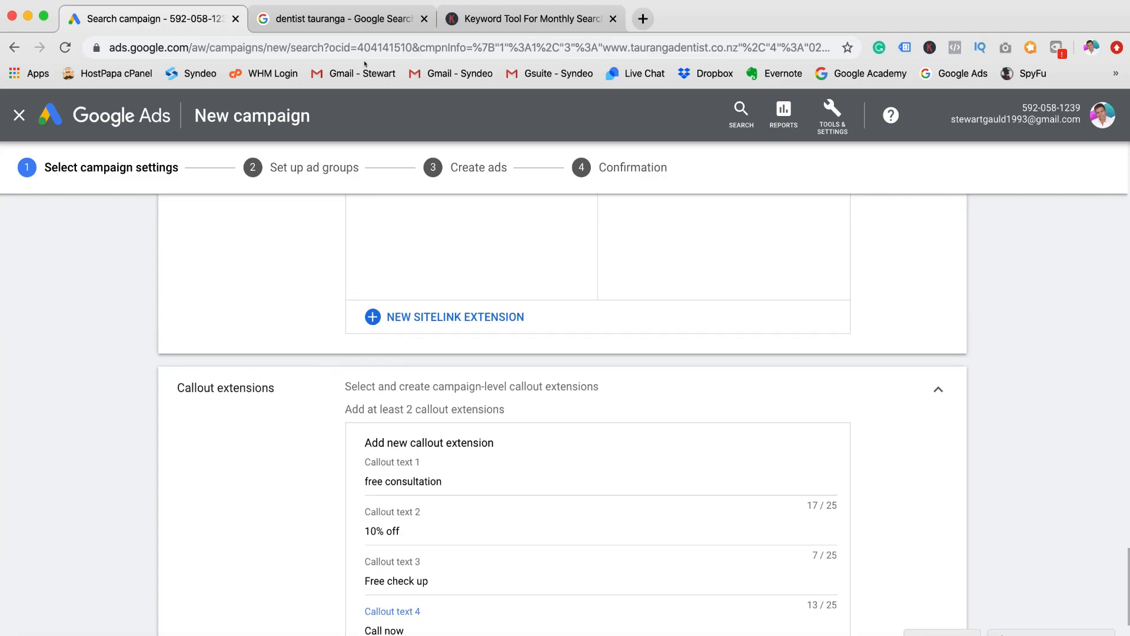
# - Add location extensions to the campaign's ad extensions
pyautogui.scroll(-5, 412, 412)
pyautogui.click(243, 537)
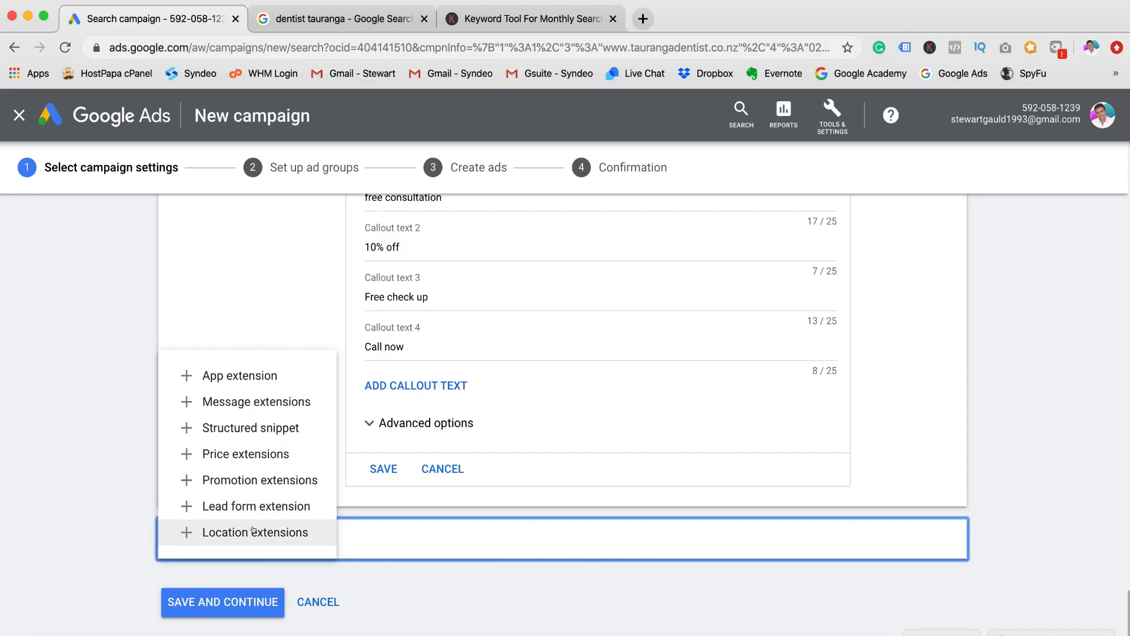
pyautogui.click(282, 529)
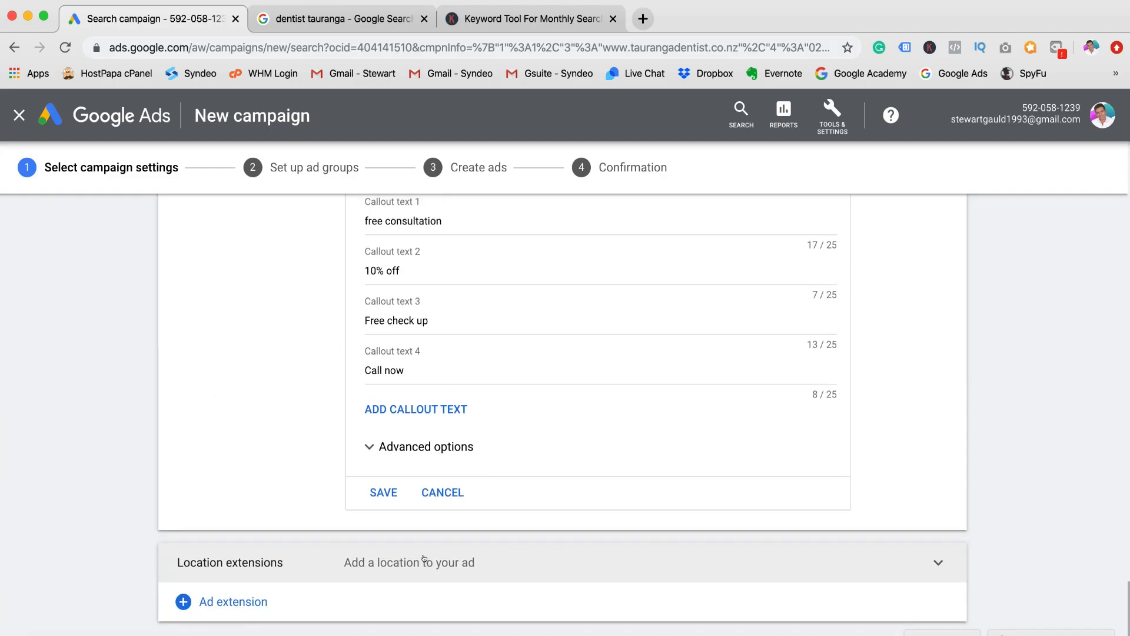
# - Examine how the Lumino ad with a location appears under the map in the "dentist tauranga" results, and return to the campaign
pyautogui.click(342, 18)
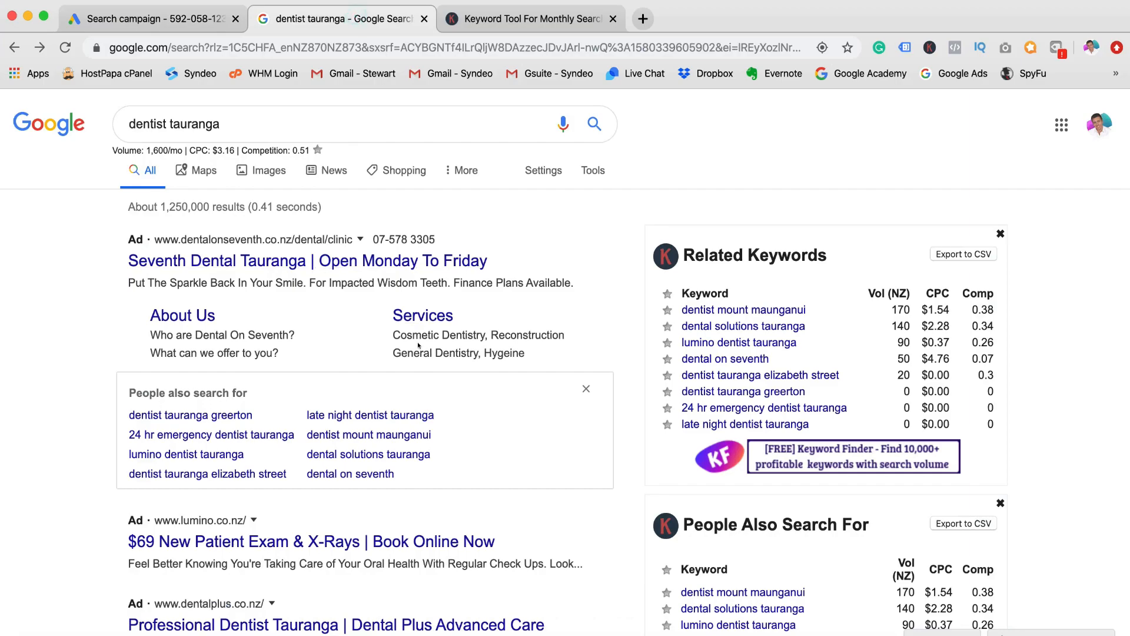
pyautogui.scroll(-5, 419, 346)
pyautogui.scroll(-3, 419, 346)
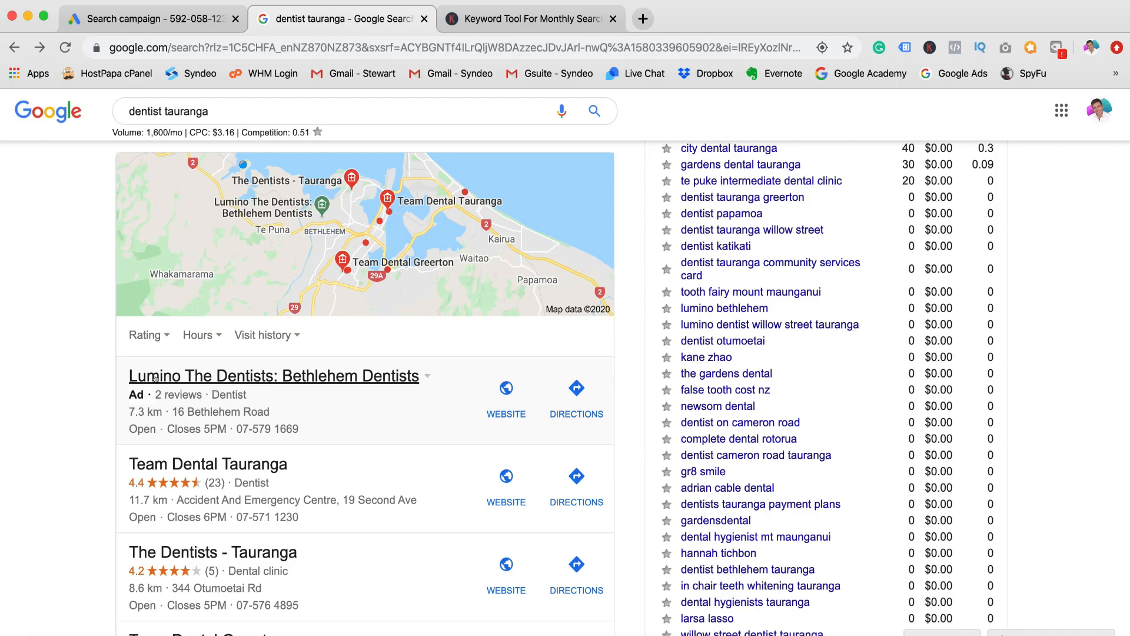
pyautogui.scroll(1, 155, 378)
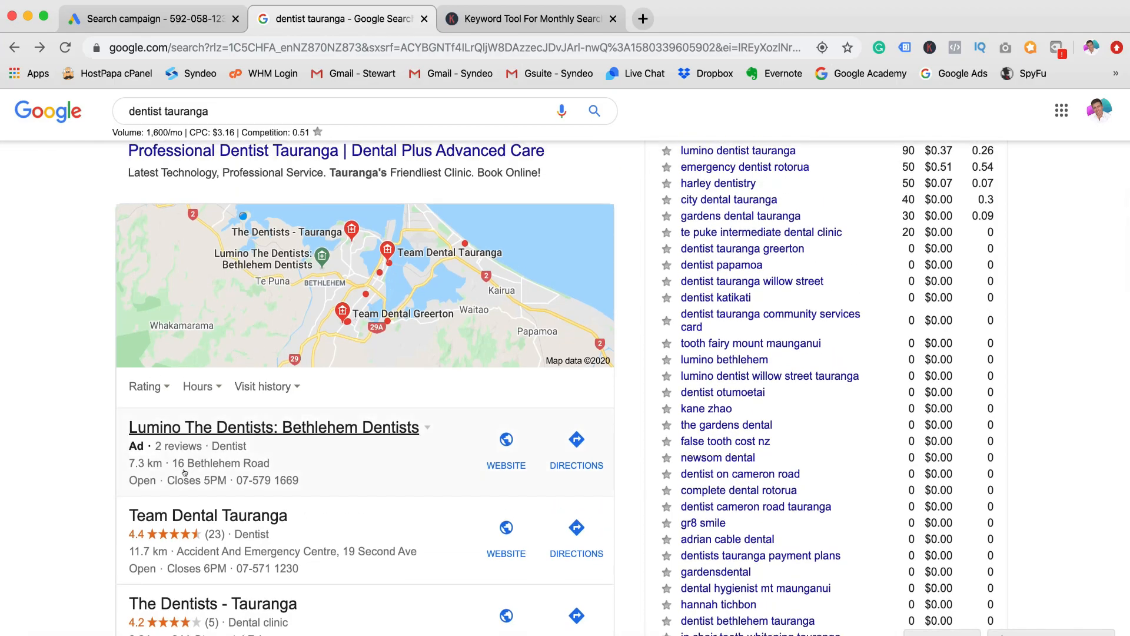
pyautogui.scroll(6, 185, 472)
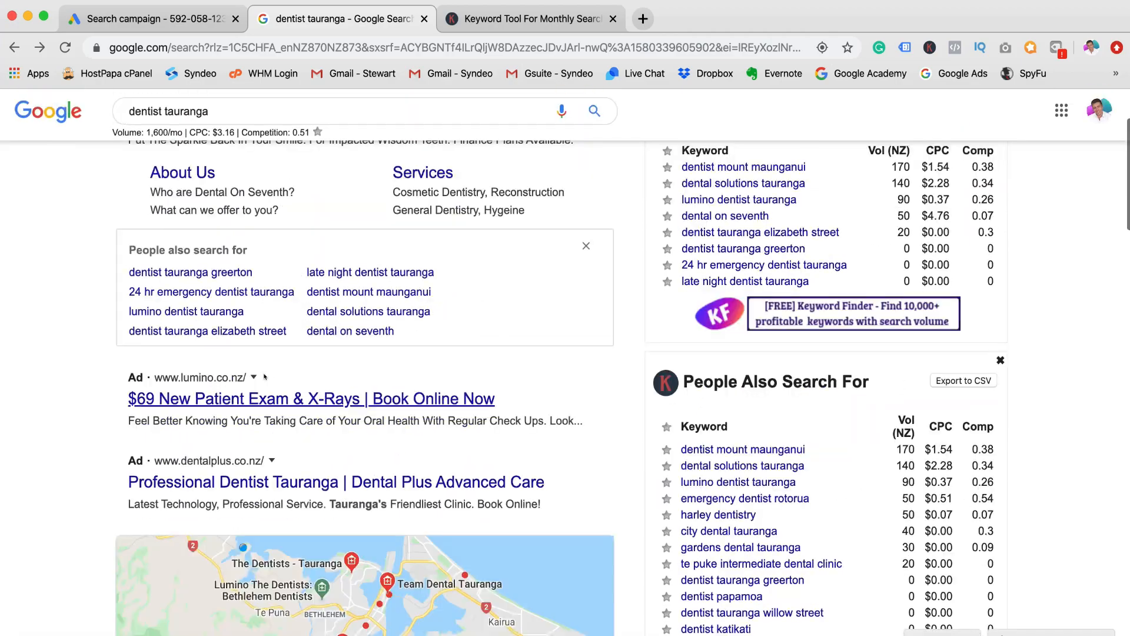
pyautogui.scroll(-6, 194, 412)
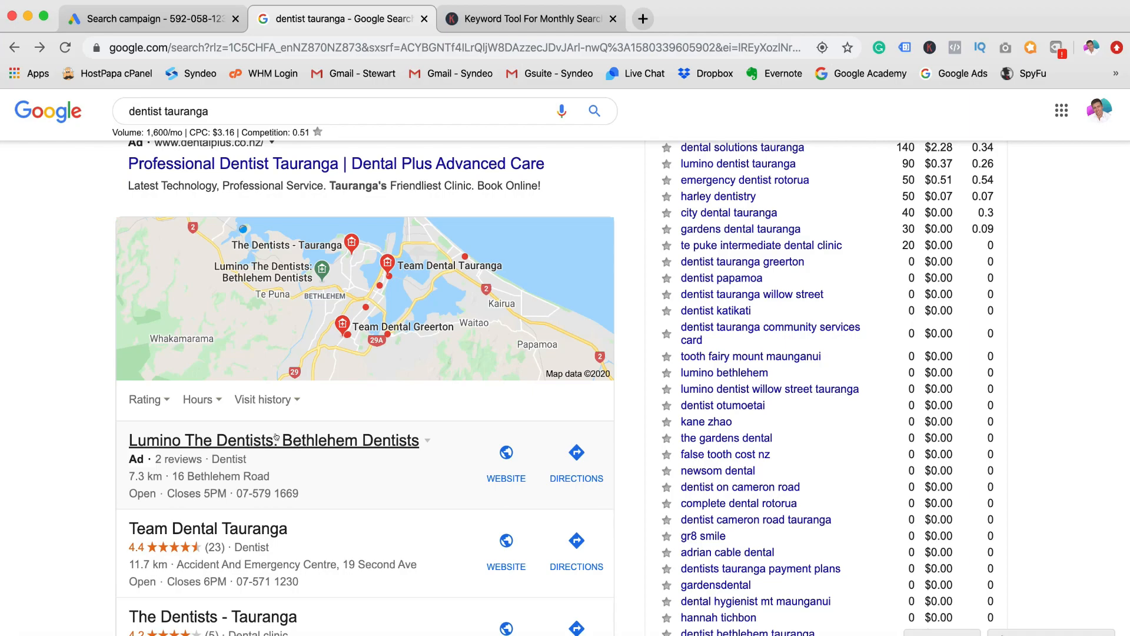
pyautogui.scroll(5, 235, 439)
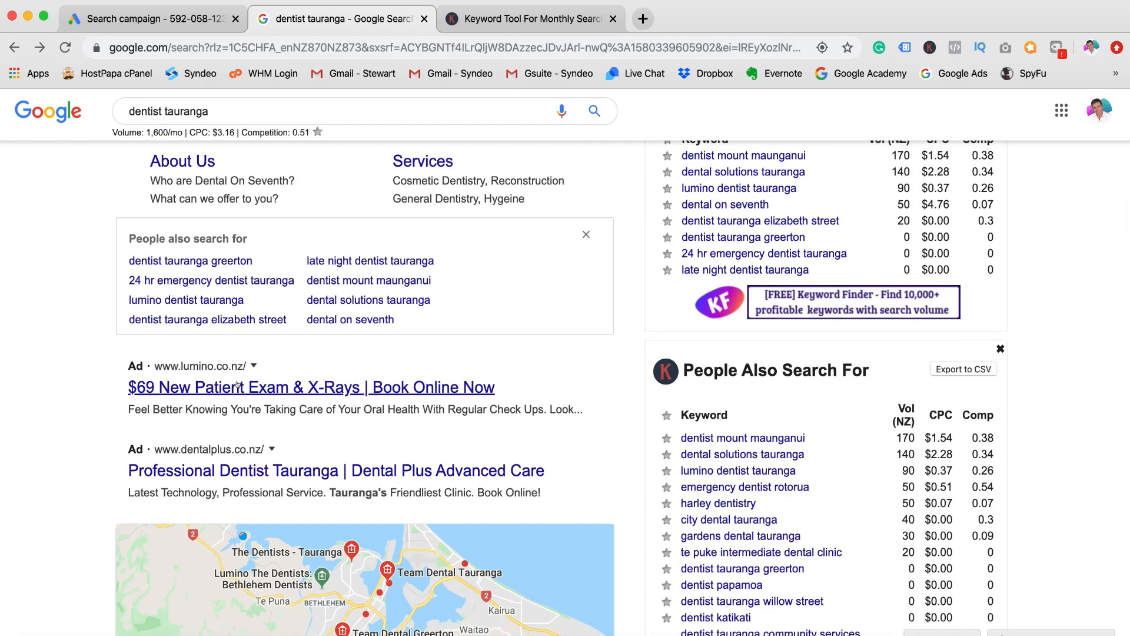
pyautogui.scroll(-5, 238, 384)
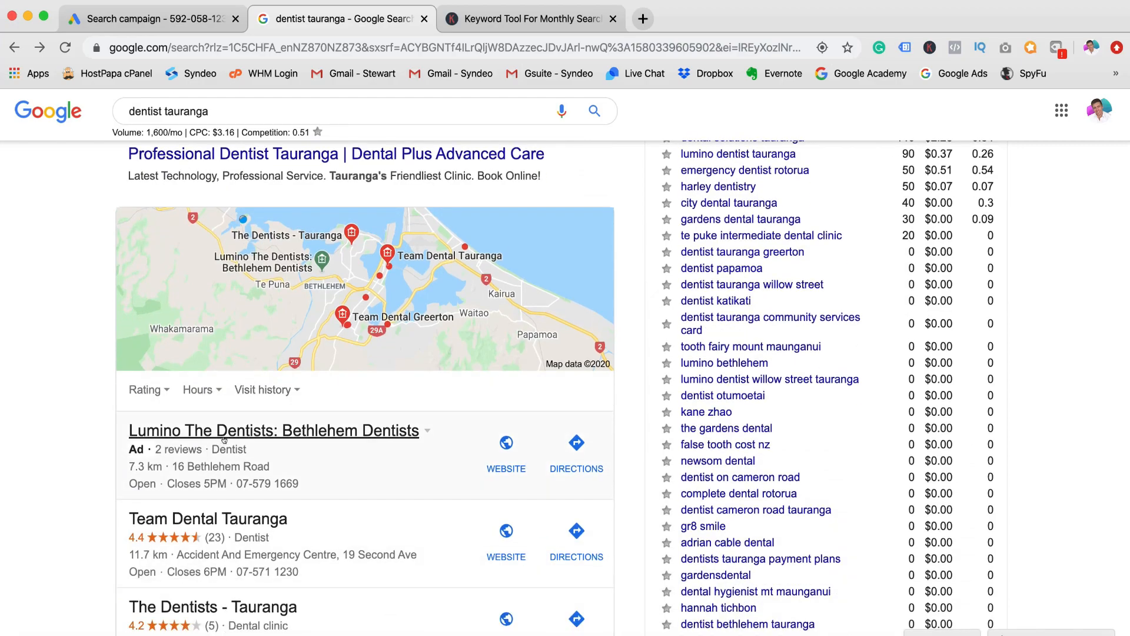
pyautogui.scroll(8, 223, 440)
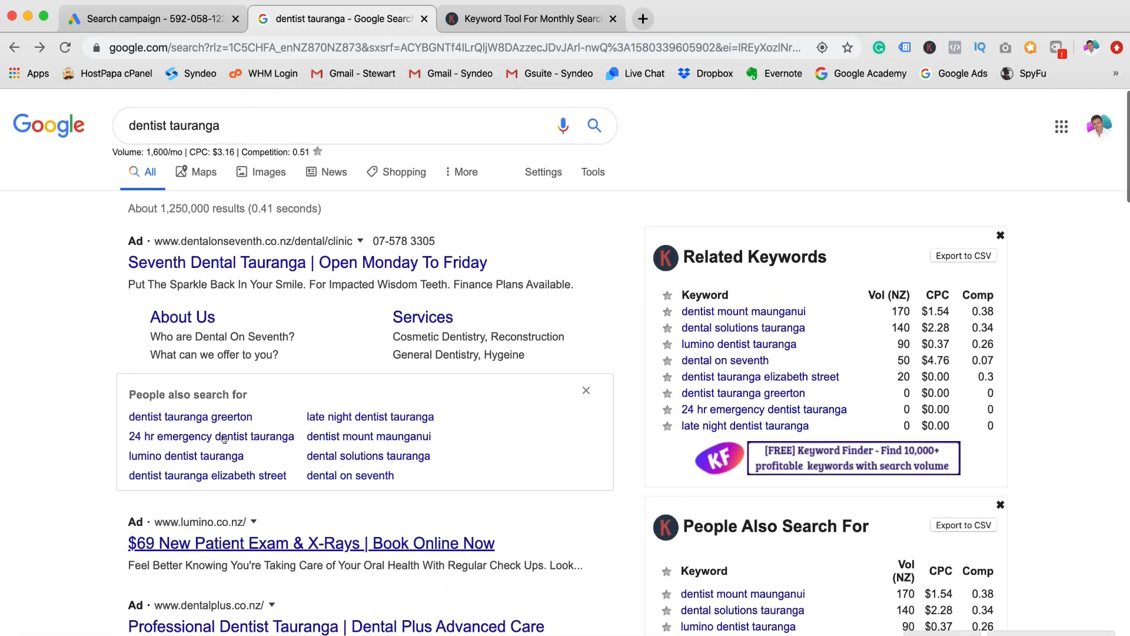
pyautogui.click(172, 18)
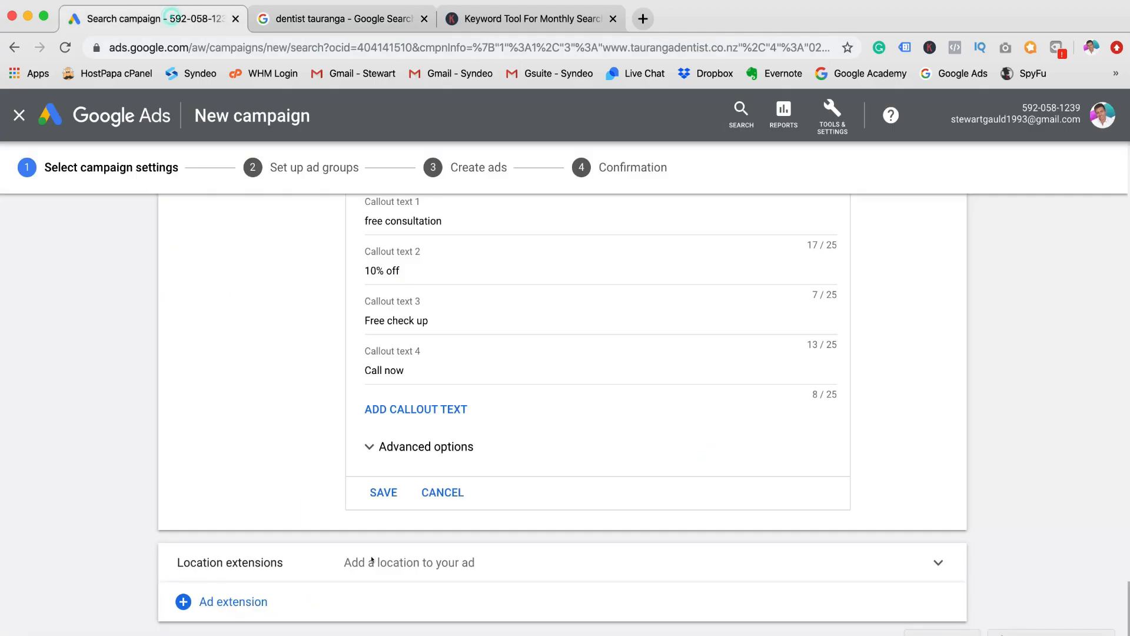
# - Save the campaign settings, continue to the ad group setup and name the ad group "Dentist tauranga"
pyautogui.scroll(-2, 372, 560)
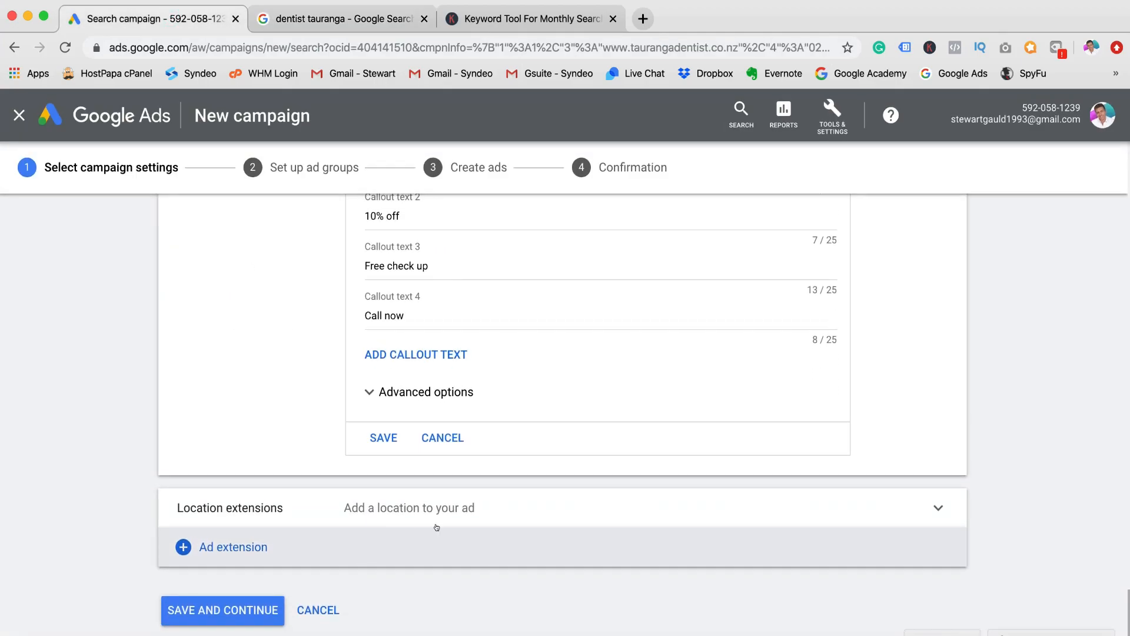
pyautogui.scroll(1, 438, 528)
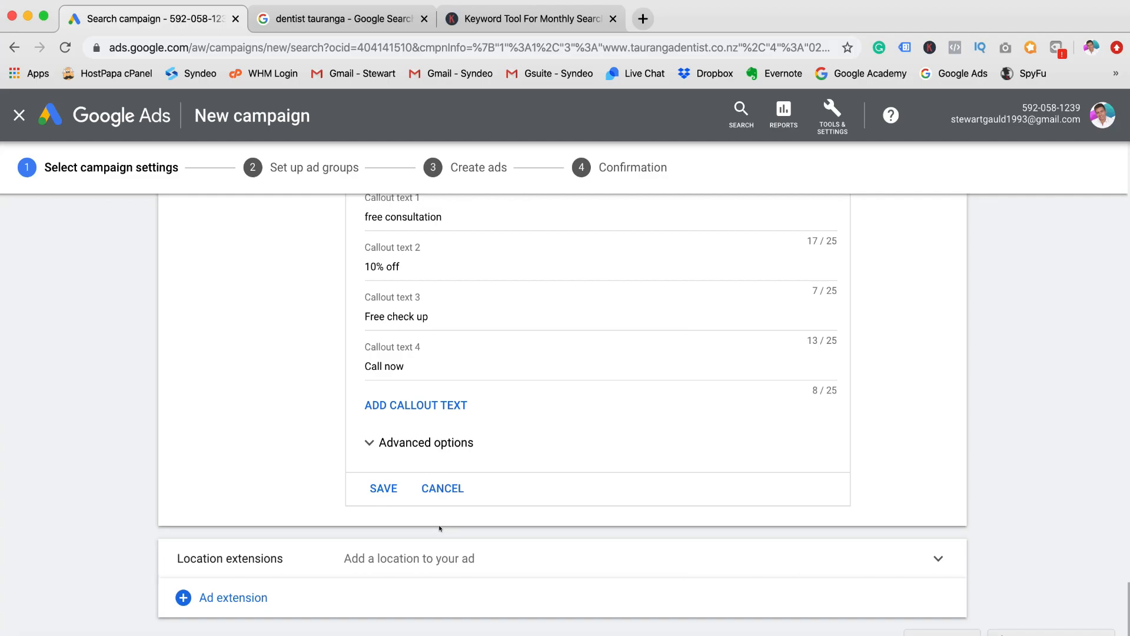
pyautogui.scroll(-1, 438, 528)
pyautogui.click(232, 615)
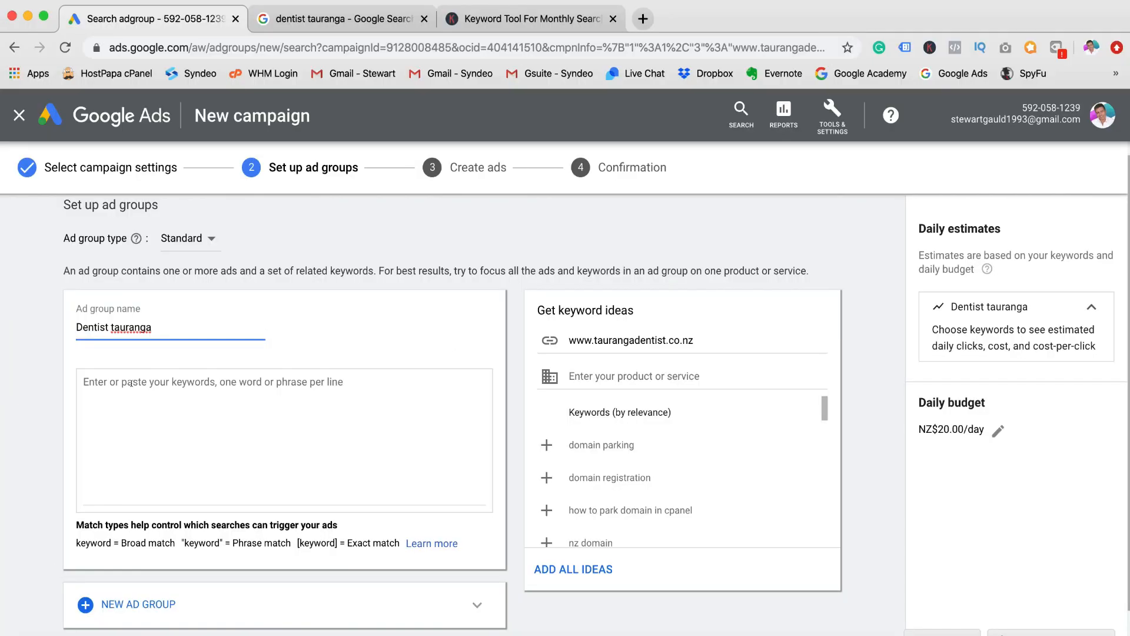
# - Copy the search phrase "dentist tauranga" from the Google search and paste it as the ad group's first keyword
pyautogui.click(131, 384)
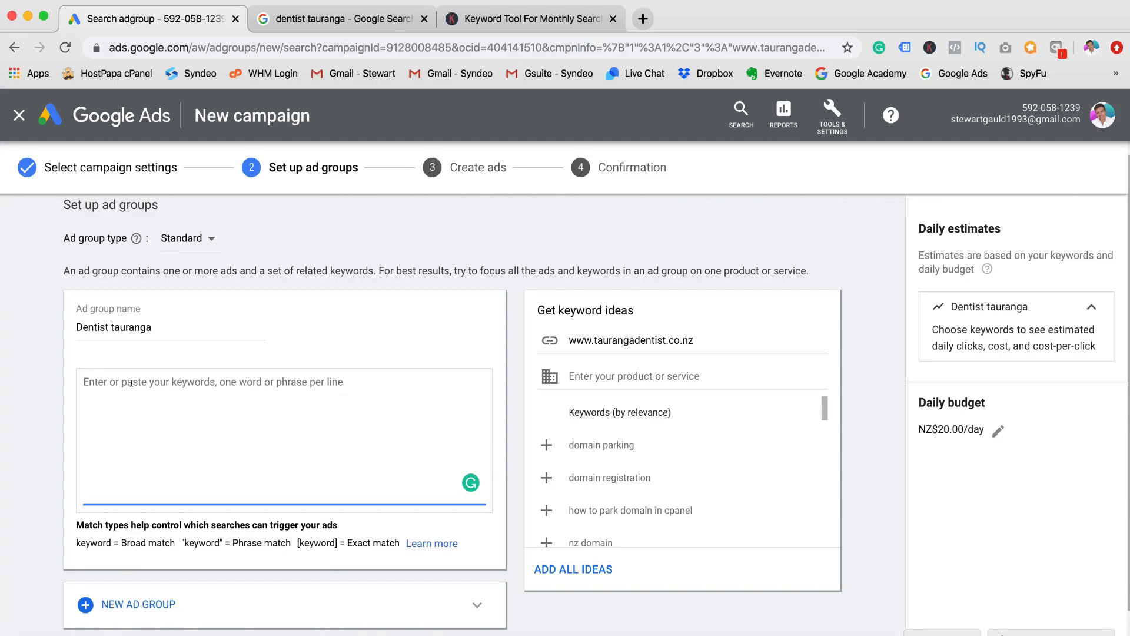
pyautogui.click(313, 26)
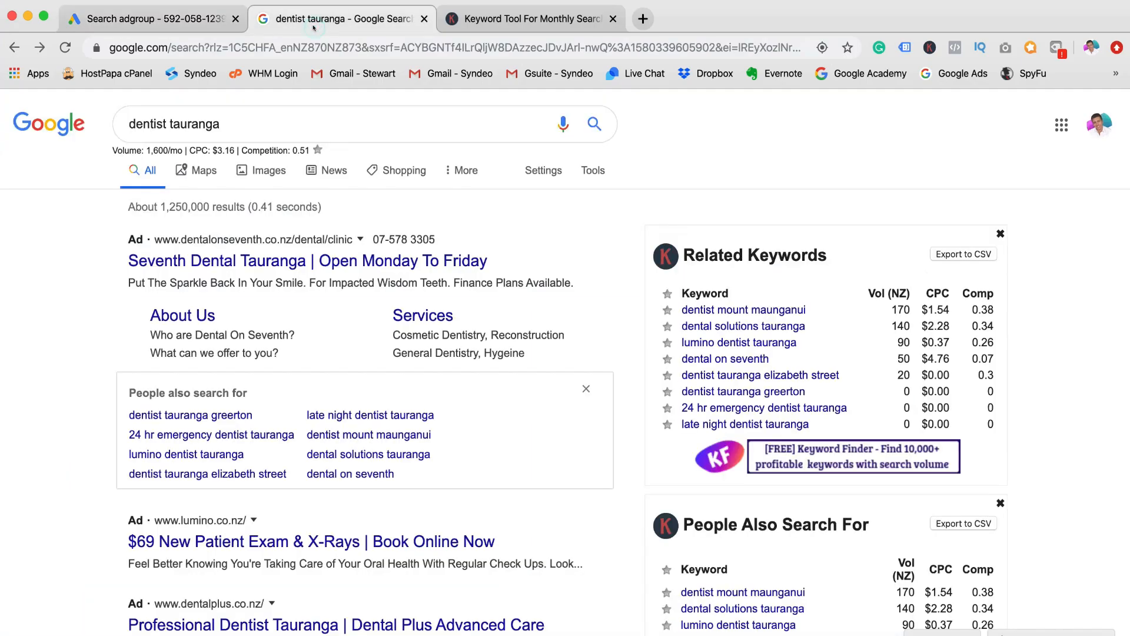
pyautogui.moveTo(233, 120); pyautogui.dragTo(129, 121)
pyautogui.press('super+c')
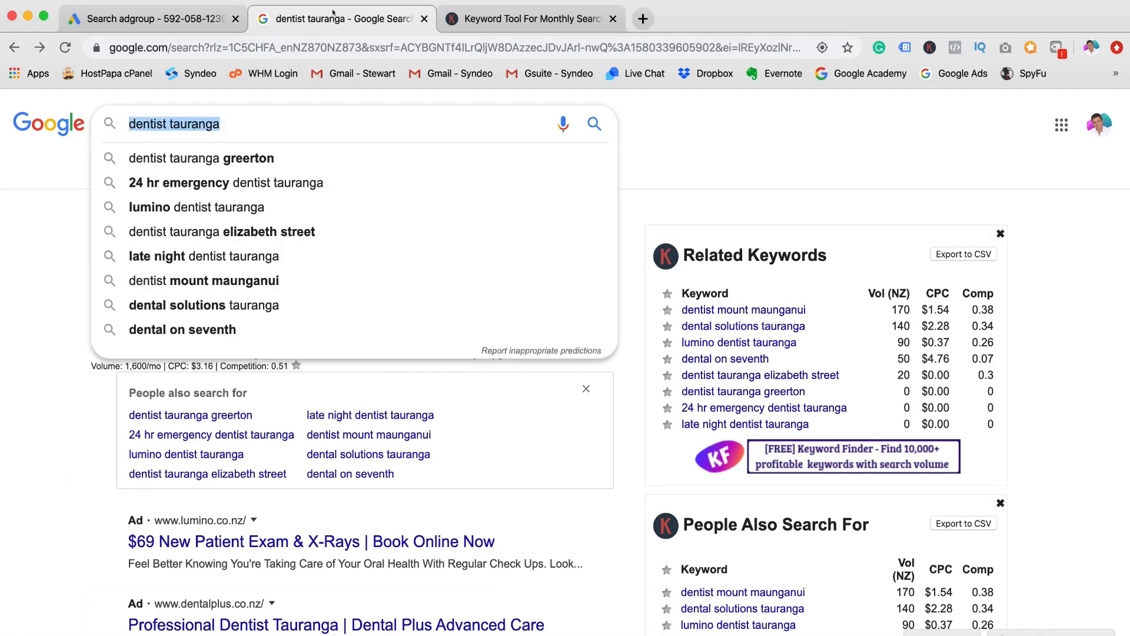
pyautogui.click(153, 18)
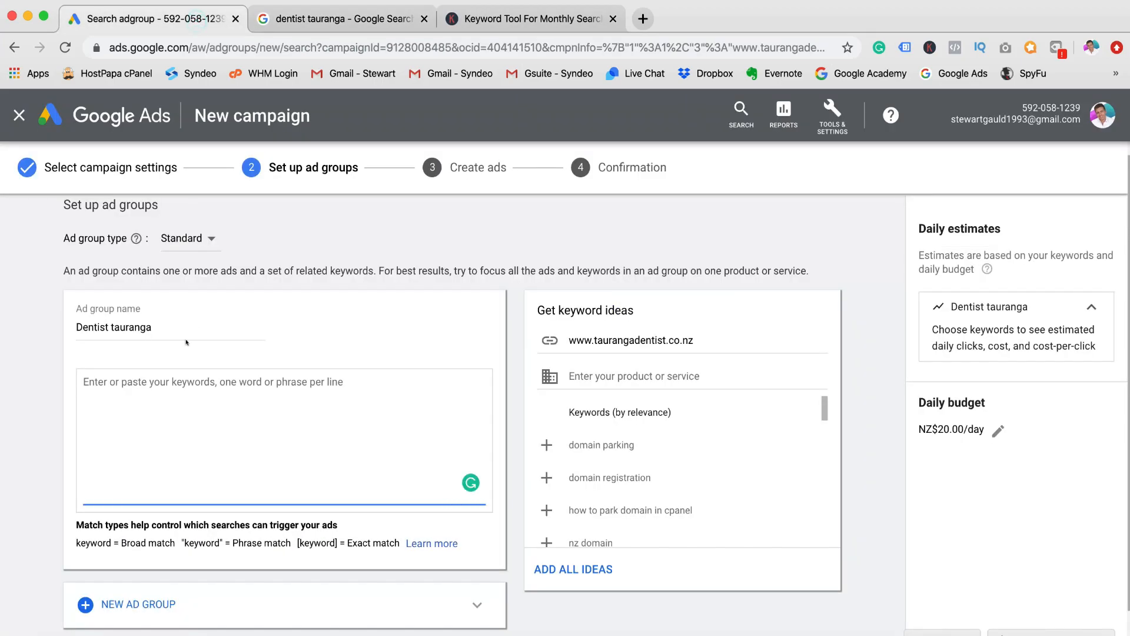
pyautogui.press('super+v')
pyautogui.press('Return')
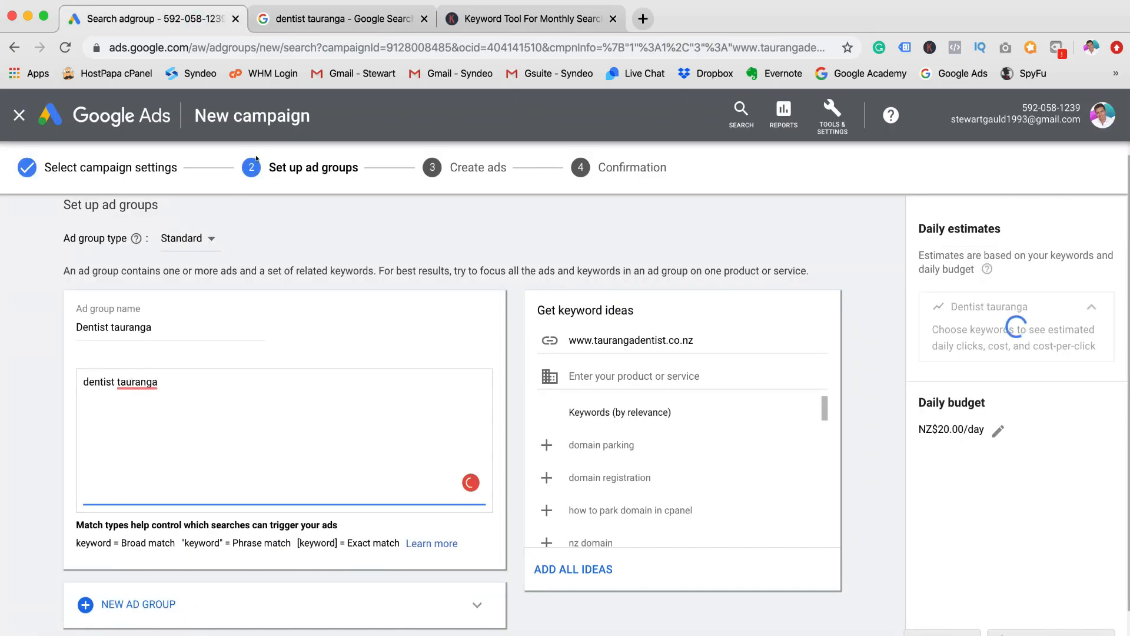
# - Copy the related keyword "dentist mount maunganui" from the Google results and add it to the ad group's keywords
pyautogui.click(296, 27)
pyautogui.click(127, 120)
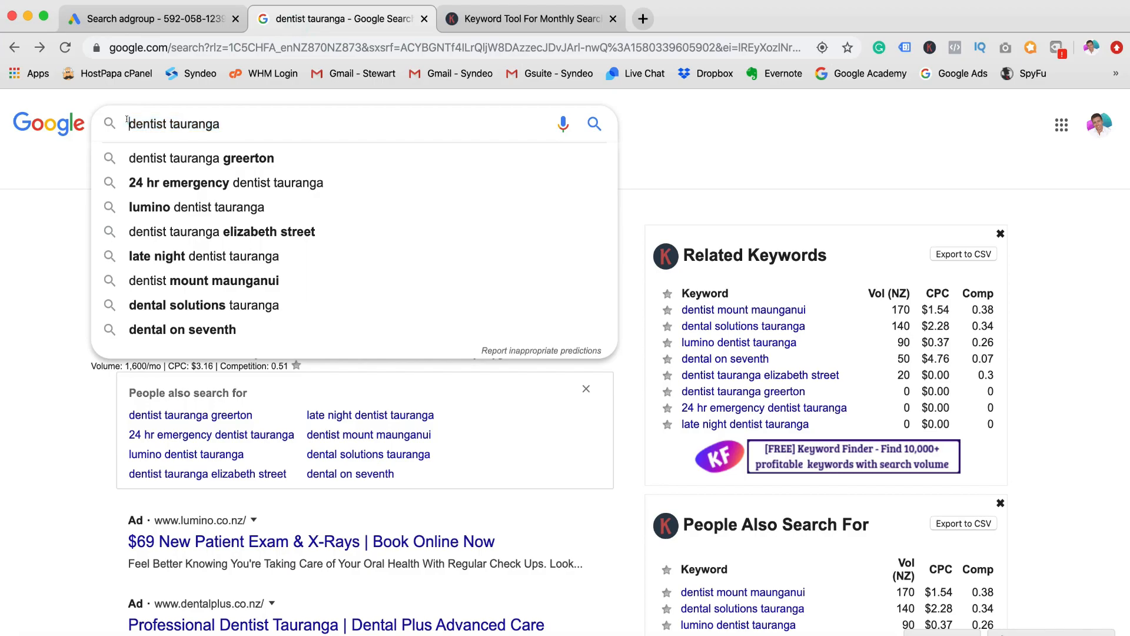
pyautogui.scroll(-1, 714, 315)
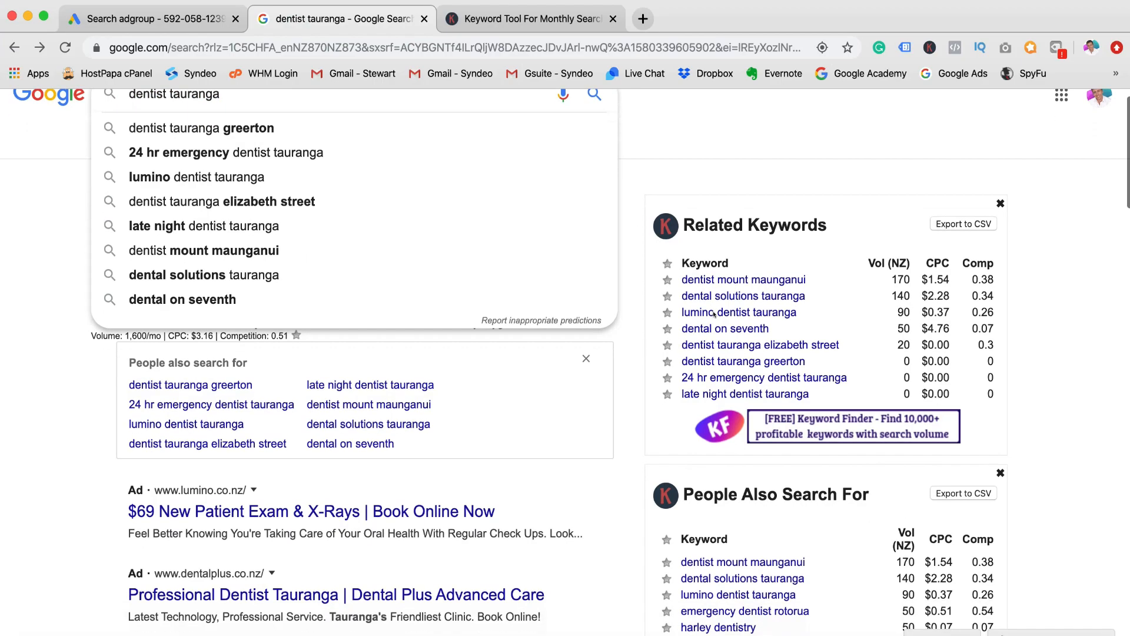
pyautogui.click(809, 278)
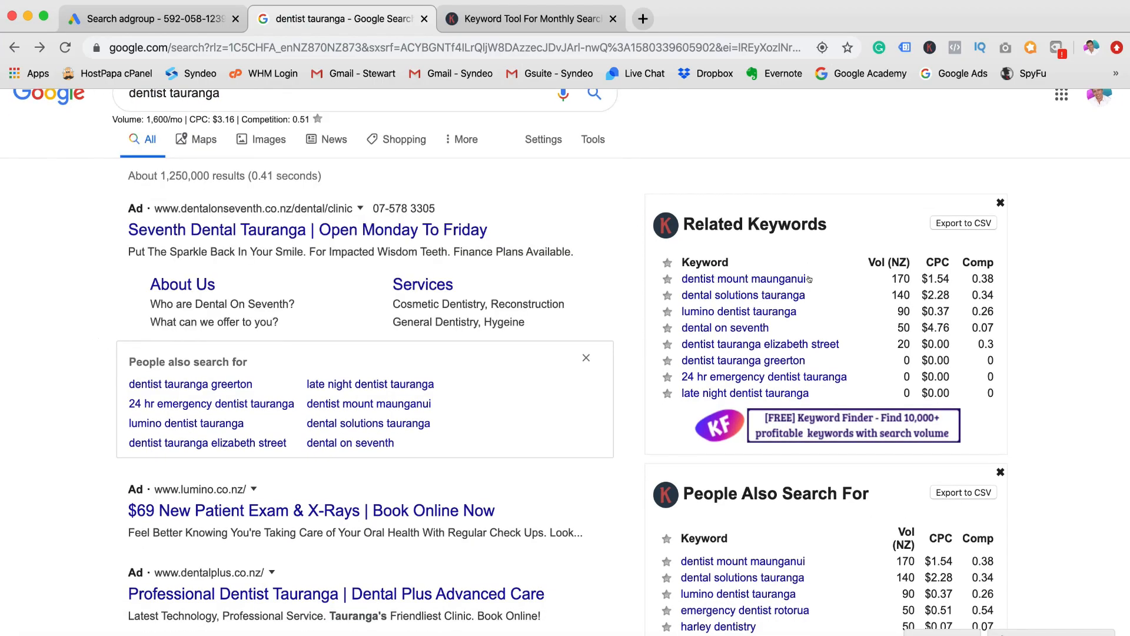
pyautogui.moveTo(777, 274); pyautogui.dragTo(681, 278)
pyautogui.press('super+c')
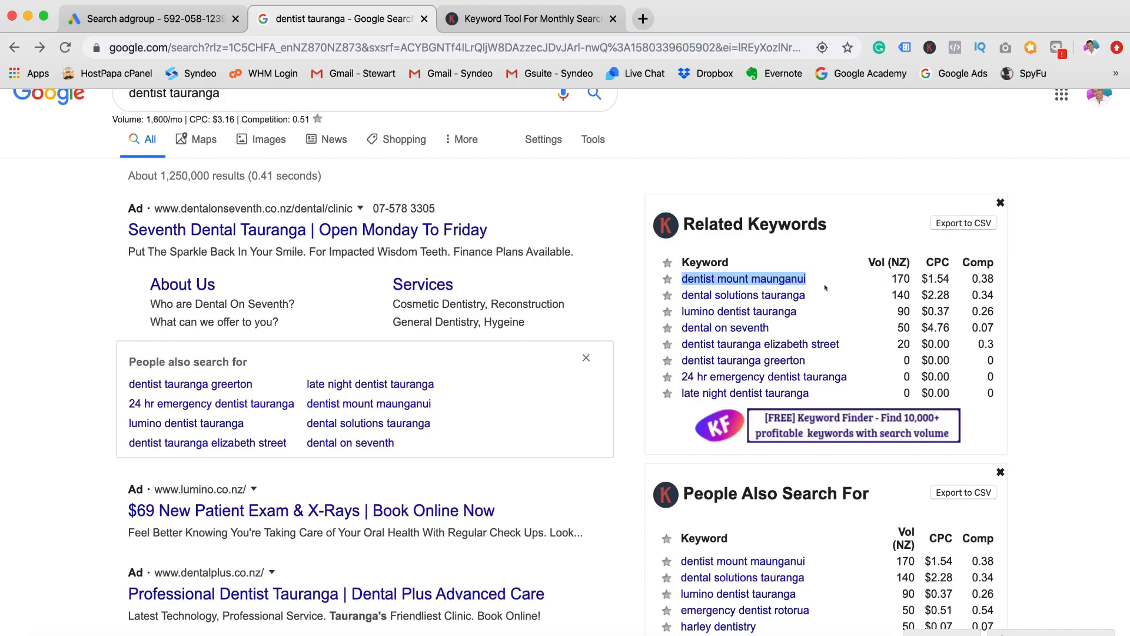
pyautogui.click(171, 19)
pyautogui.press('super+v')
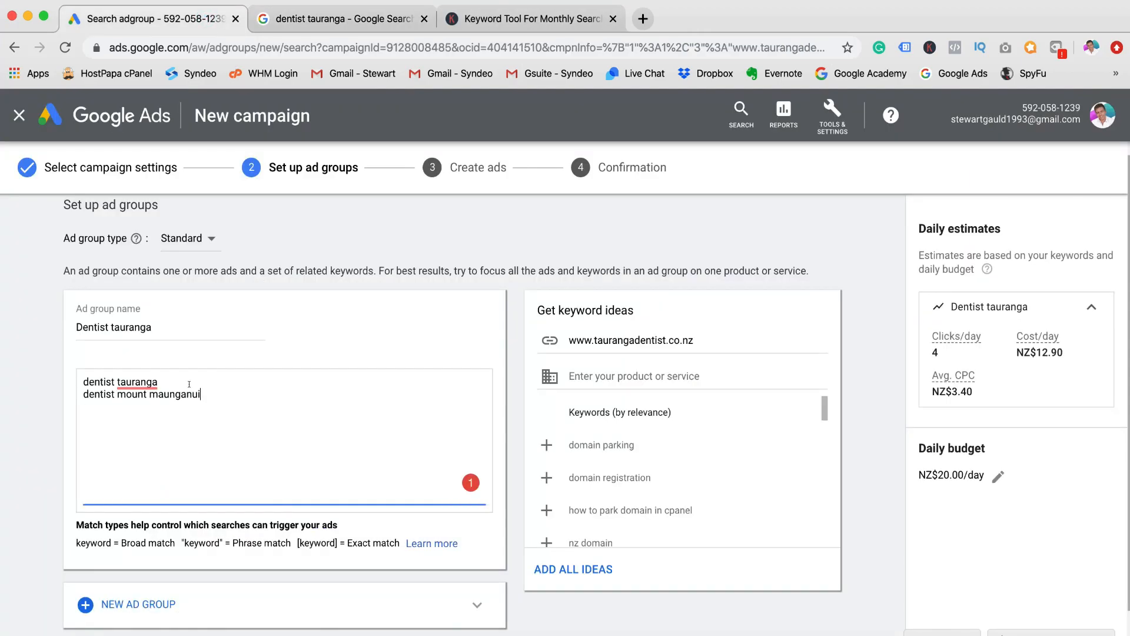
# - Copy "dental solutions tauranga" from the People Also Search For list and add it on a new line of the ad group's keywords
pyautogui.hotkey('ctrl', 'Tab')
pyautogui.moveTo(808, 402); pyautogui.dragTo(680, 401)
pyautogui.press('super+c')
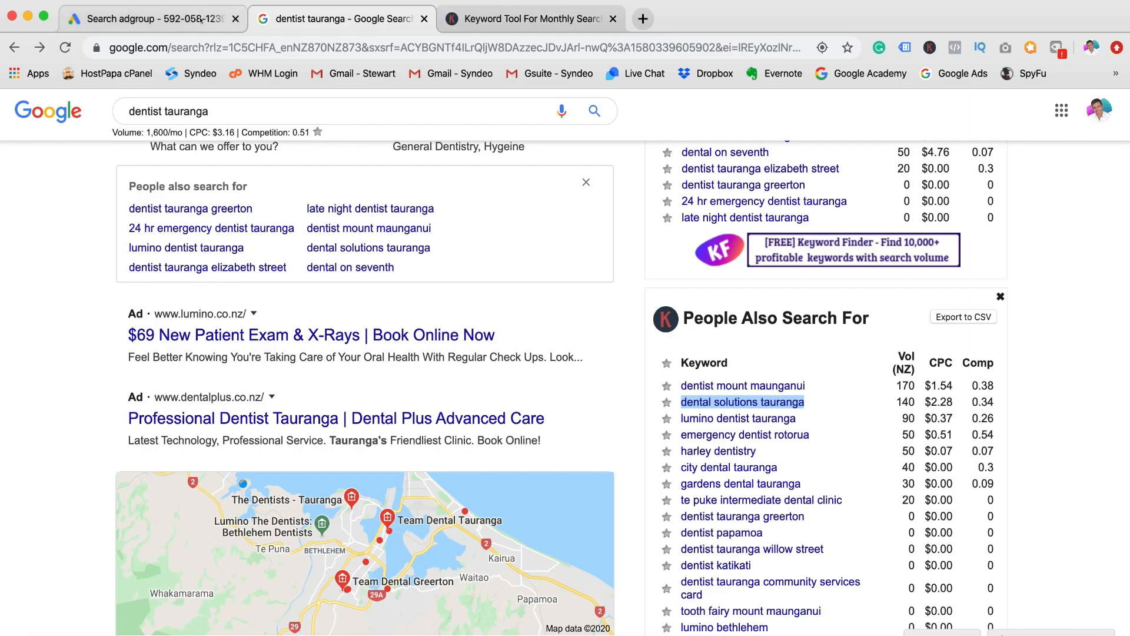
pyautogui.click(147, 18)
pyautogui.click(205, 383)
pyautogui.press('Return')
pyautogui.press('super+v')
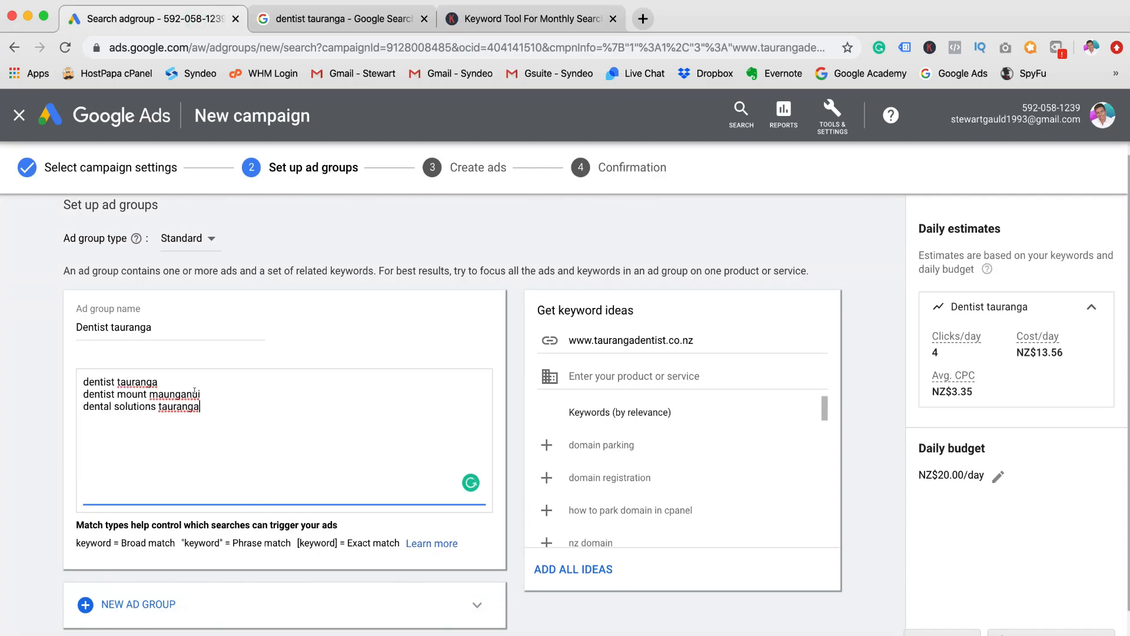
# - Copy "Professional Dentist Tauranga" from the Dental Plus ad headline and search Google for it
pyautogui.click(350, 18)
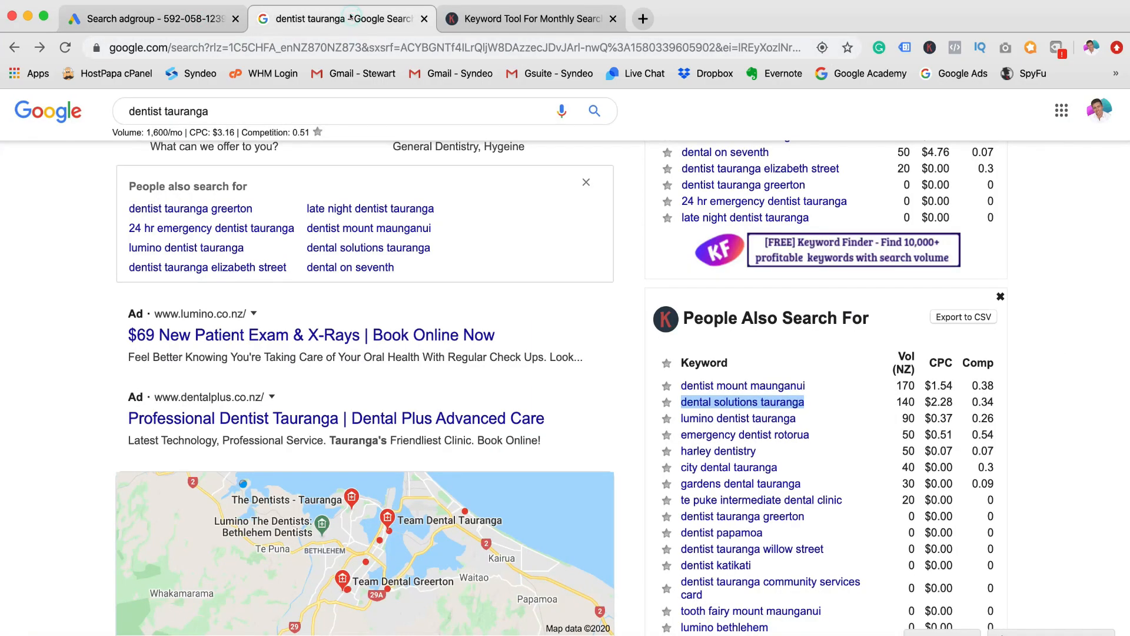
pyautogui.scroll(4, 660, 275)
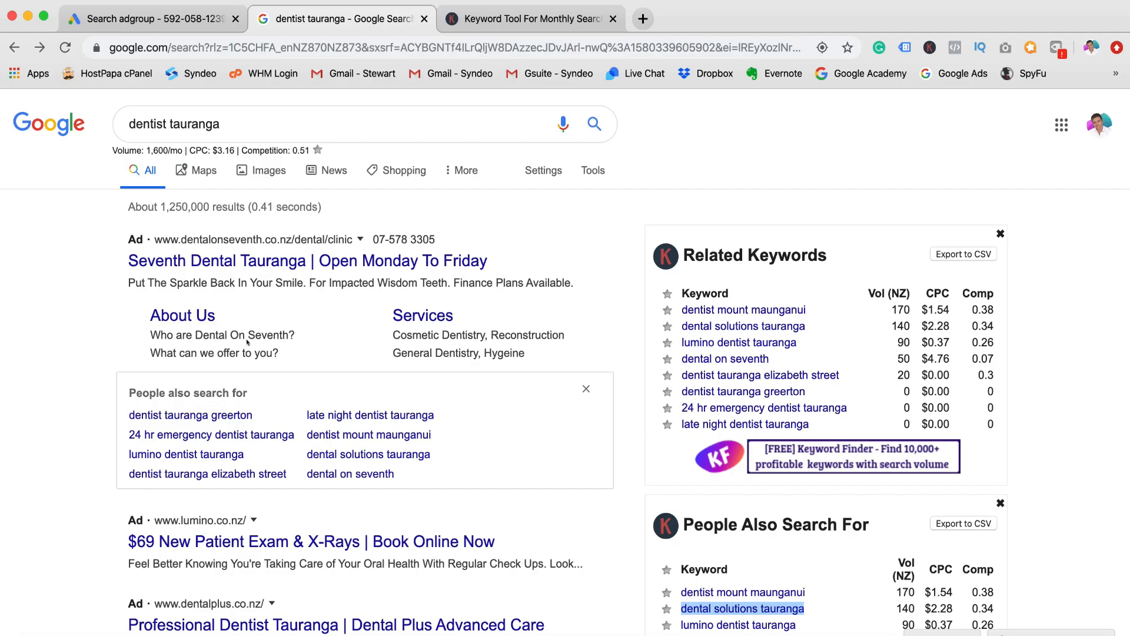
pyautogui.scroll(-2, 245, 341)
pyautogui.scroll(-1, 246, 340)
pyautogui.scroll(-1, 334, 436)
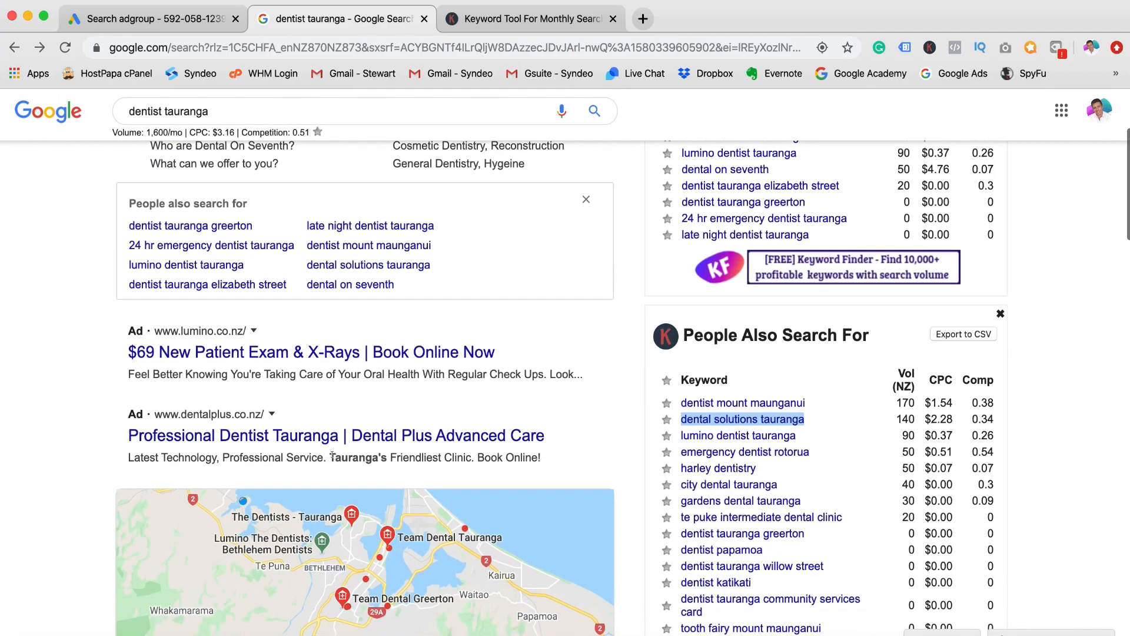
pyautogui.click(117, 434)
pyautogui.moveTo(118, 434); pyautogui.dragTo(337, 436)
pyautogui.press('cmd+c')
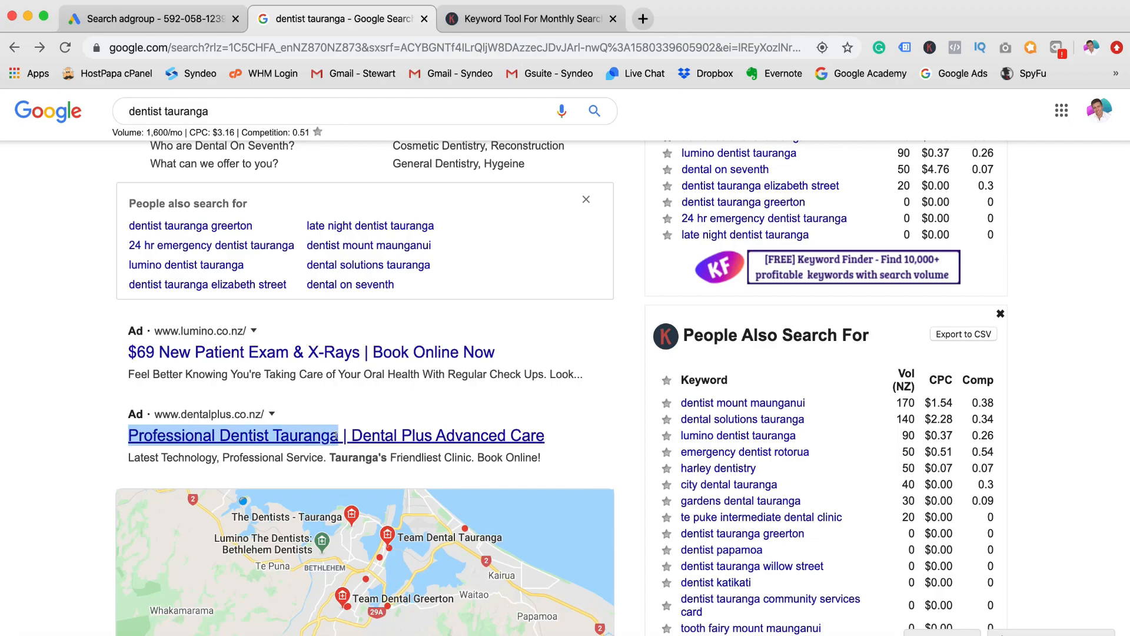
pyautogui.scroll(4, 337, 436)
pyautogui.tripleClick(162, 116)
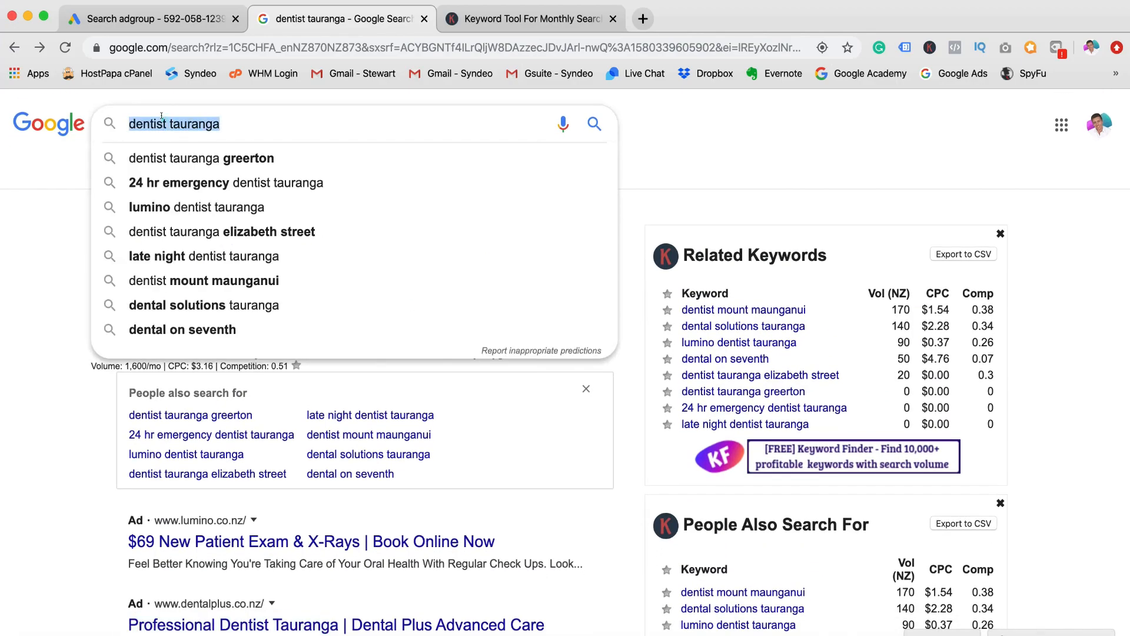
pyautogui.press('cmd+v')
pyautogui.press('Return')
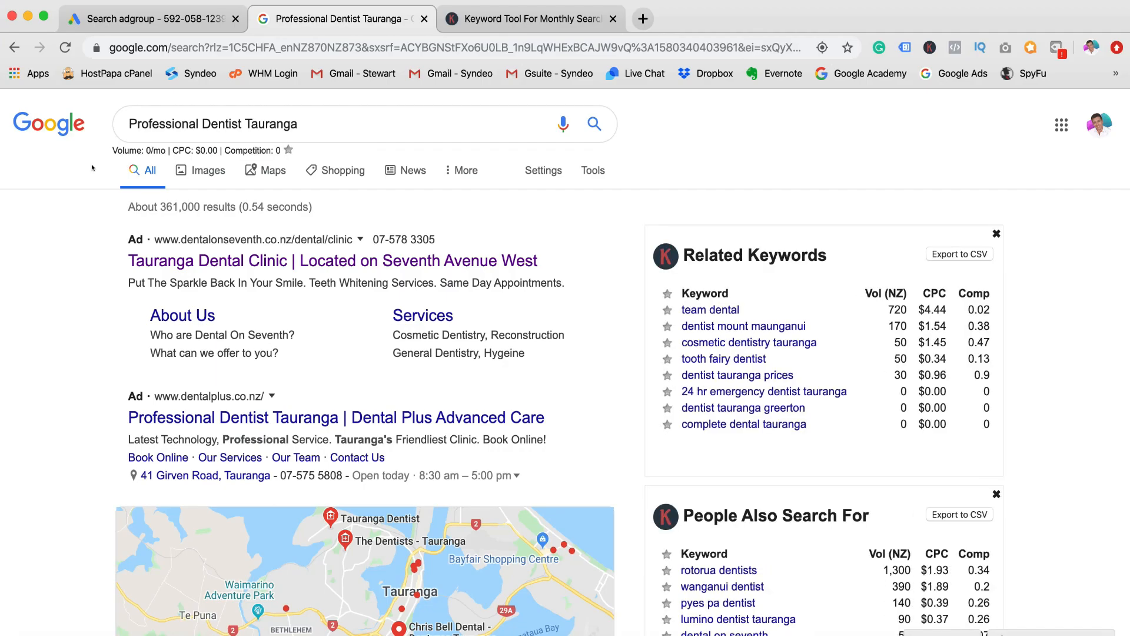
# - Change the Google search to "Cheap Dentist Tauranga" and check its search volume, CPC and competition
pyautogui.moveTo(197, 124); pyautogui.dragTo(116, 127)
pyautogui.write('Cheap')
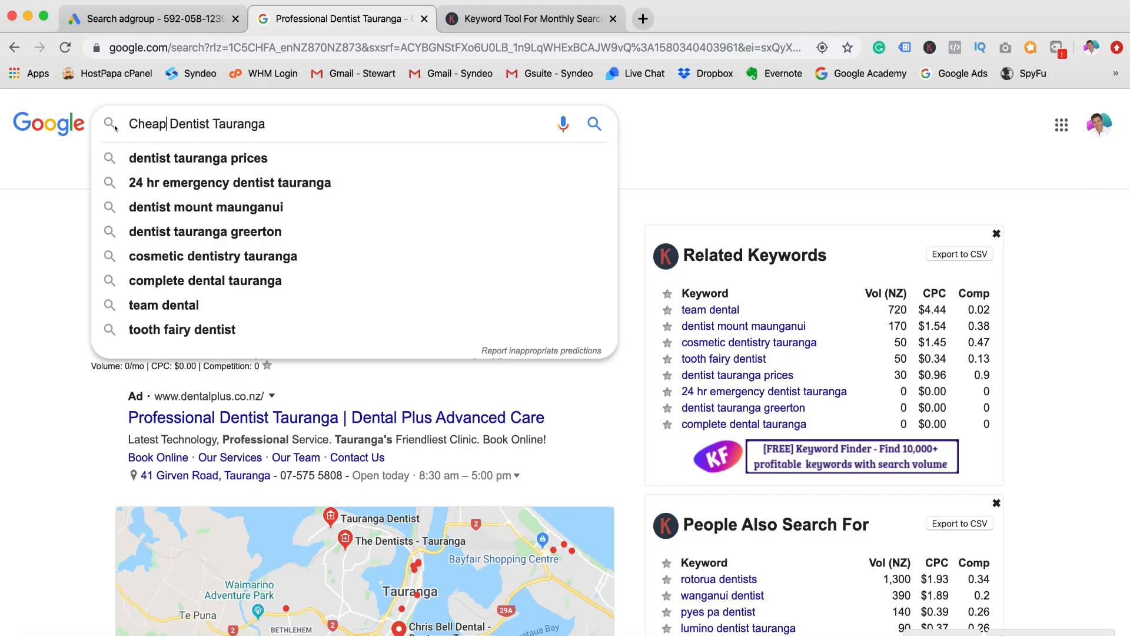
pyautogui.press('Return')
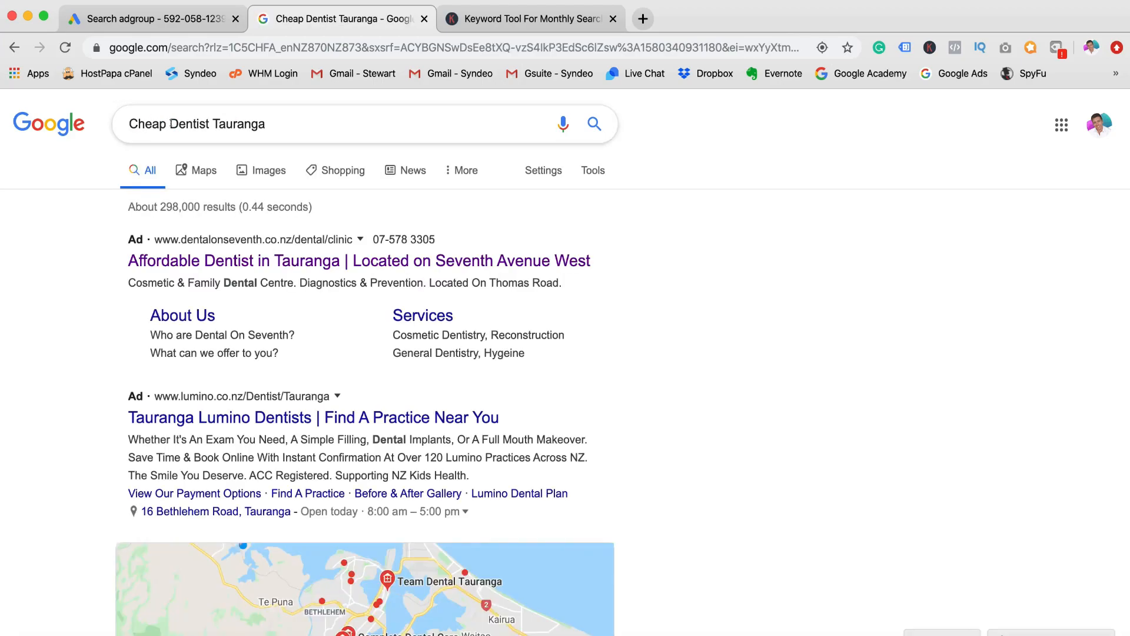
pyautogui.tripleClick(265, 129)
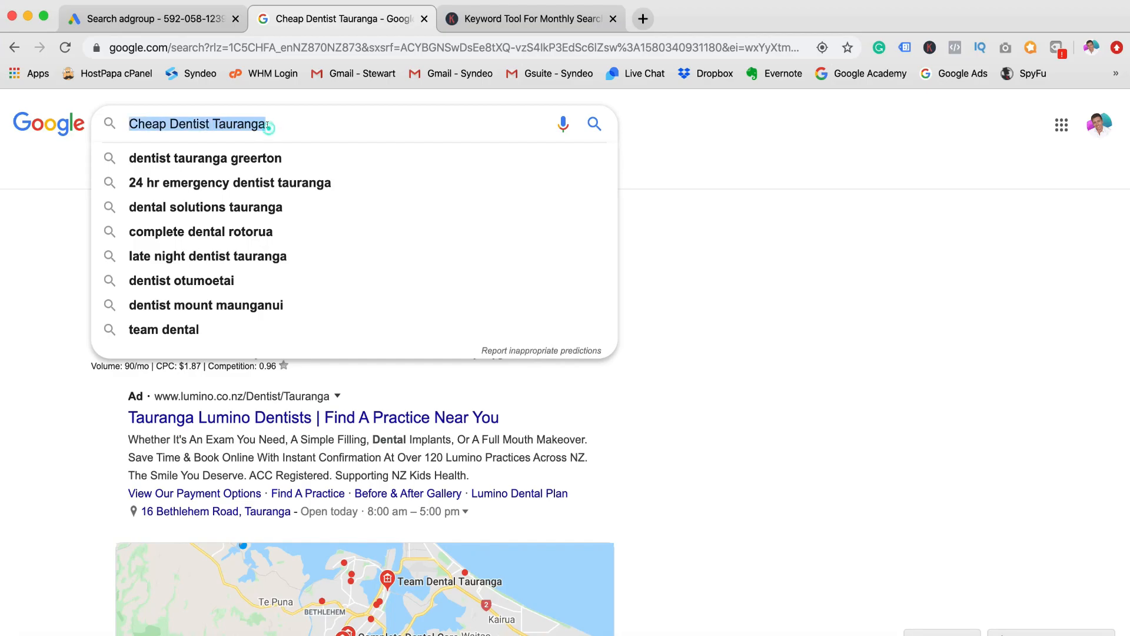
pyautogui.click(61, 170)
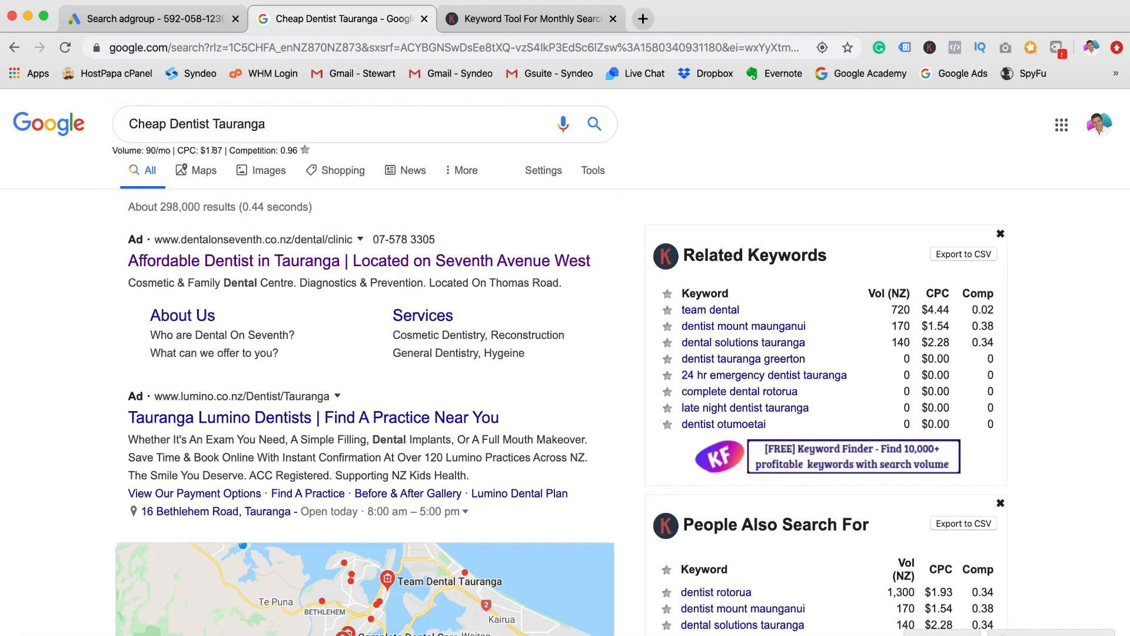
# - Copy the search phrase "Cheap Dentist Tauranga" and paste it as the ad group's fourth keyword
pyautogui.tripleClick(275, 126)
pyautogui.press('super+c')
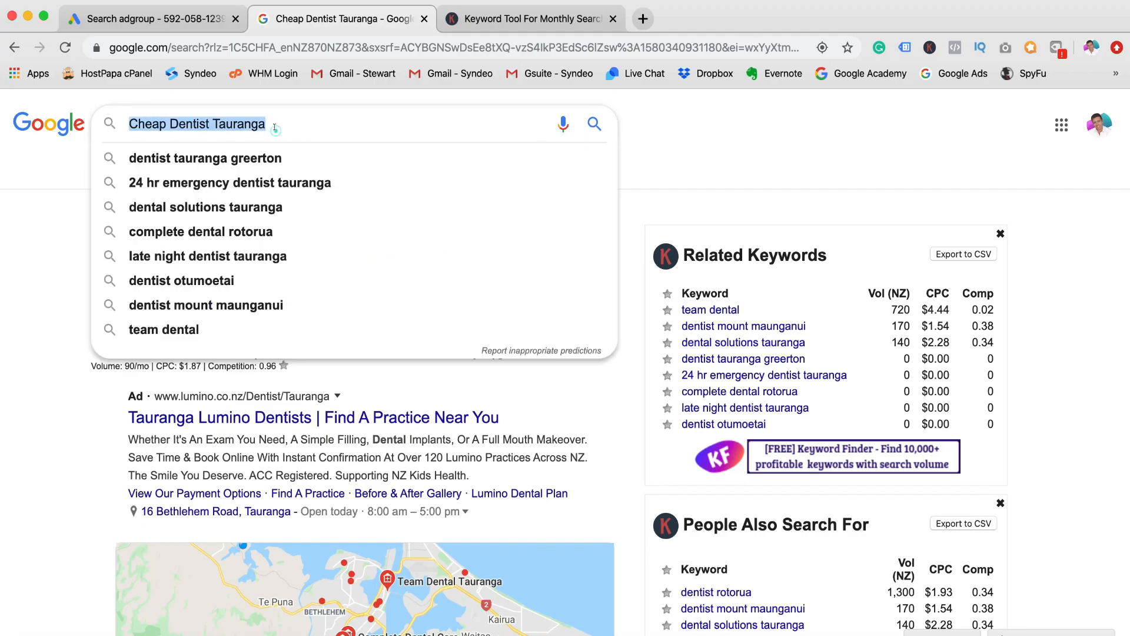
pyautogui.click(194, 19)
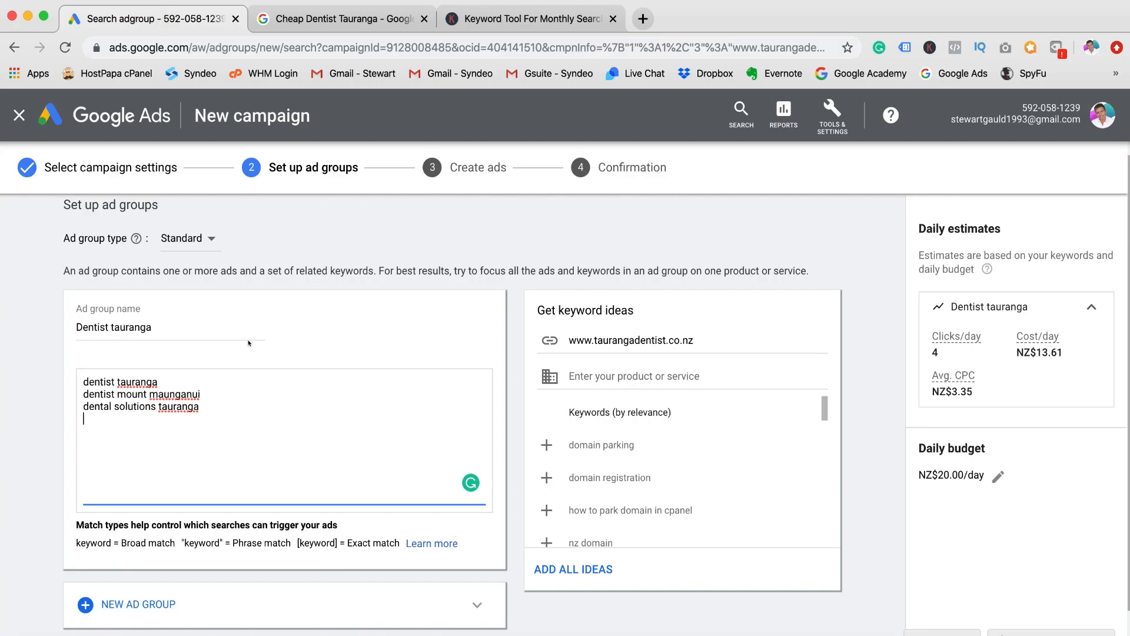
pyautogui.press('super+v')
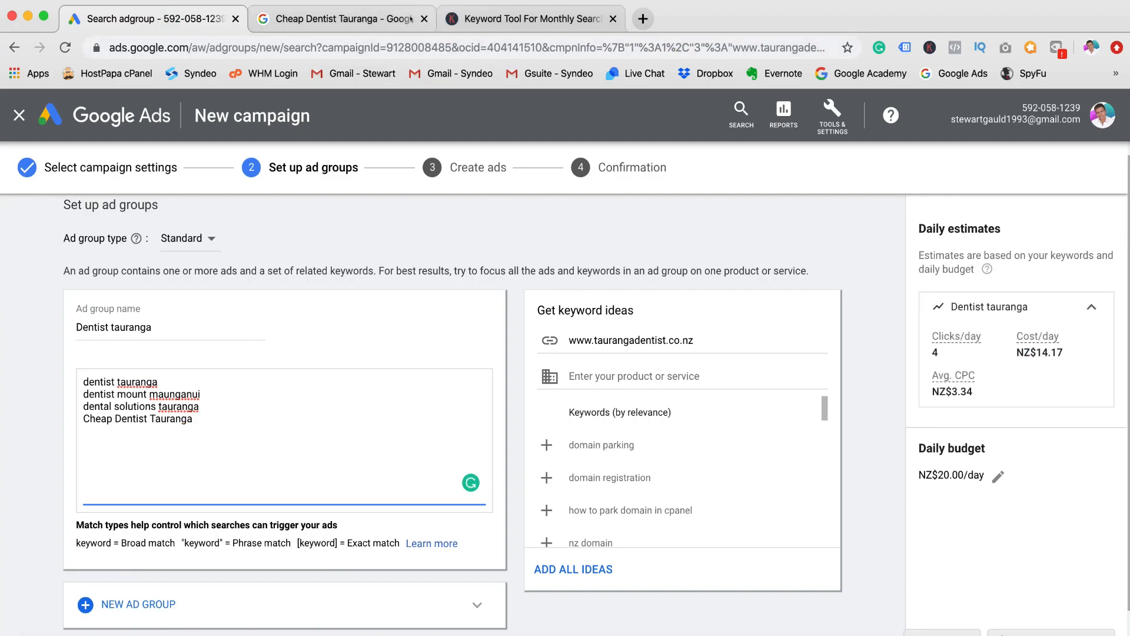
# - Review the keyword metrics for "Cheap Dentist Tauranga" in the Google results and compare with the ad group's keyword list
pyautogui.click(388, 19)
pyautogui.click(695, 133)
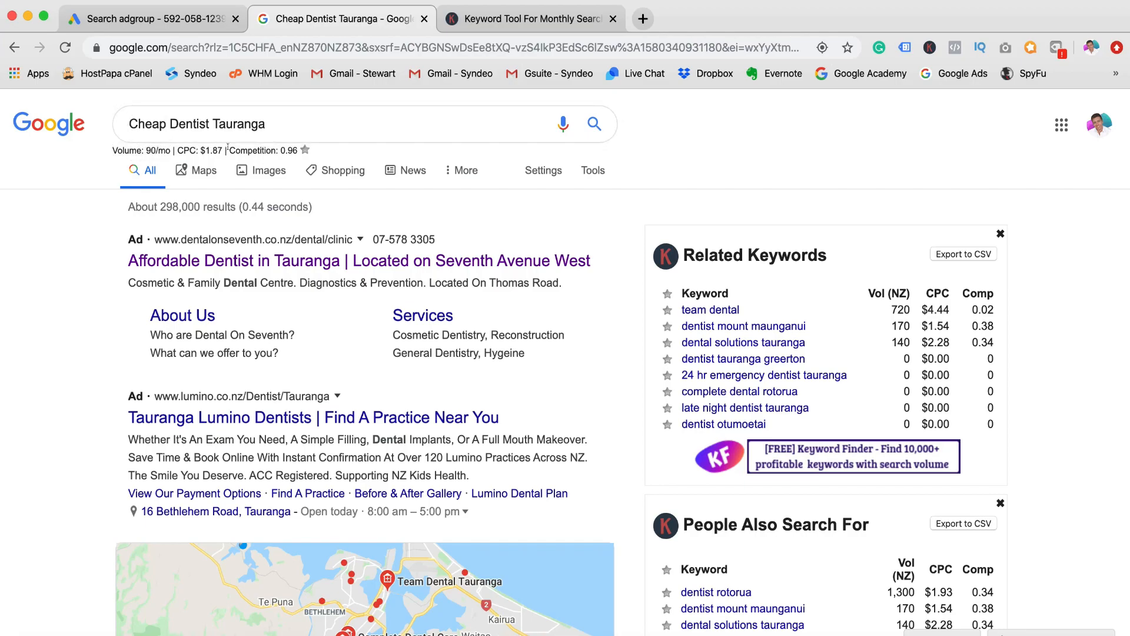
pyautogui.click(195, 19)
pyautogui.scroll(-1, 327, 333)
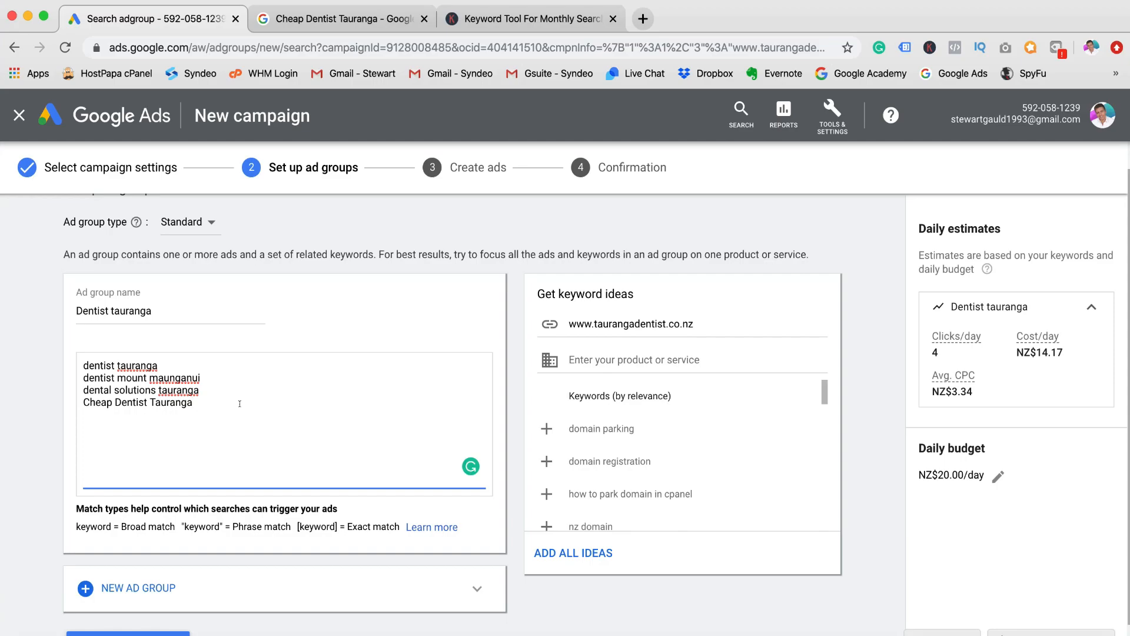
pyautogui.scroll(1, 240, 403)
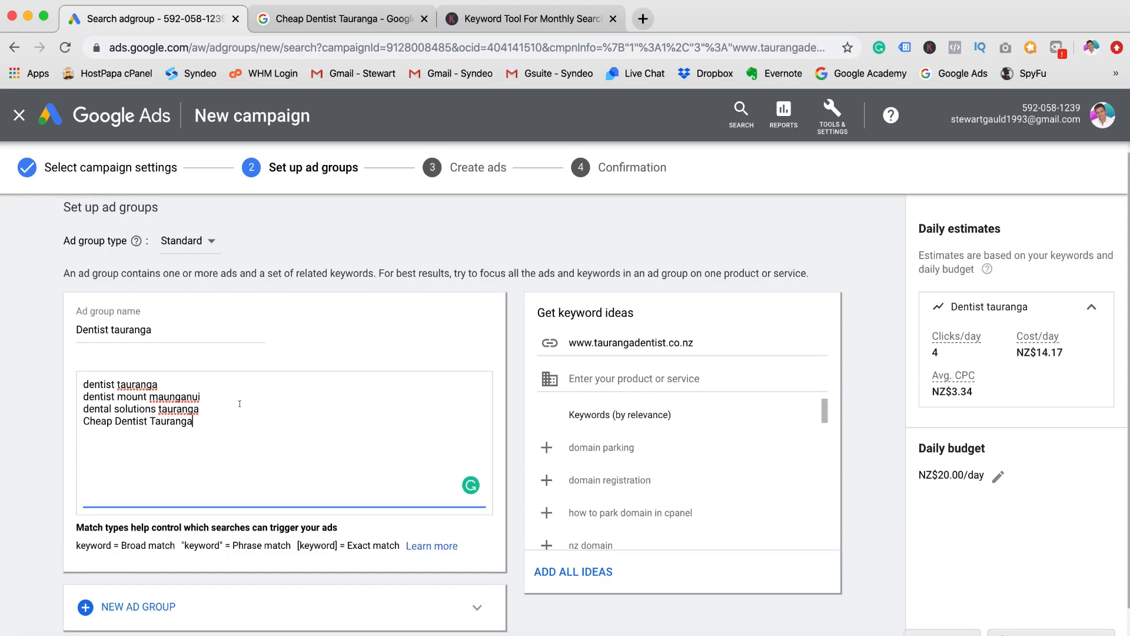
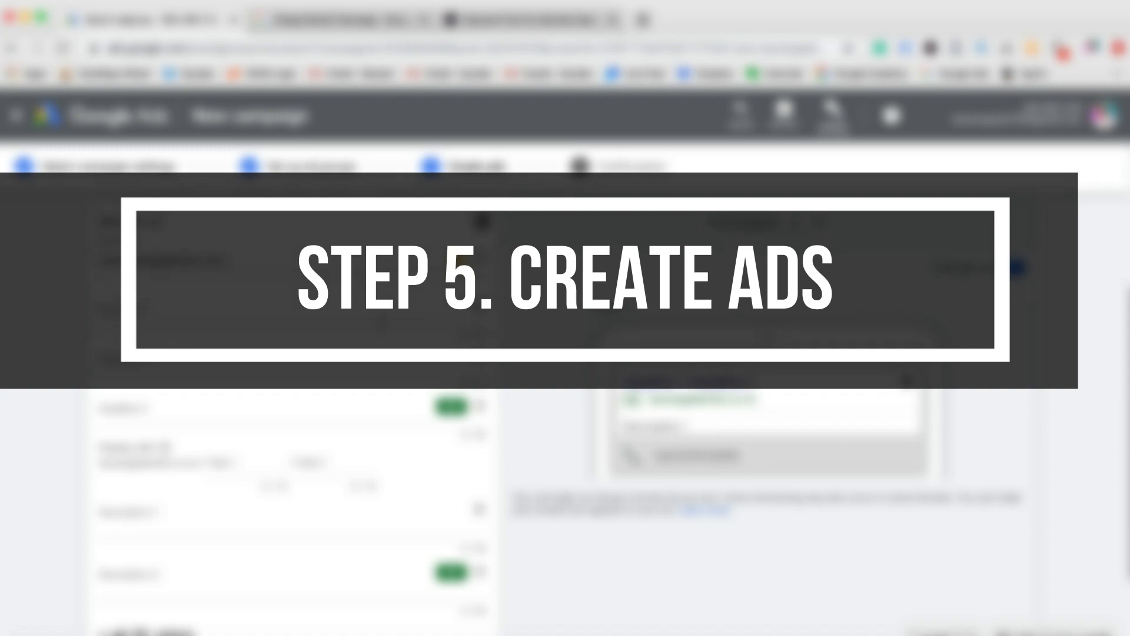
# - Start the new text ad by opening its Headline 1 field for entry
pyautogui.click(362, 363)
pyautogui.click(337, 419)
pyautogui.click(303, 369)
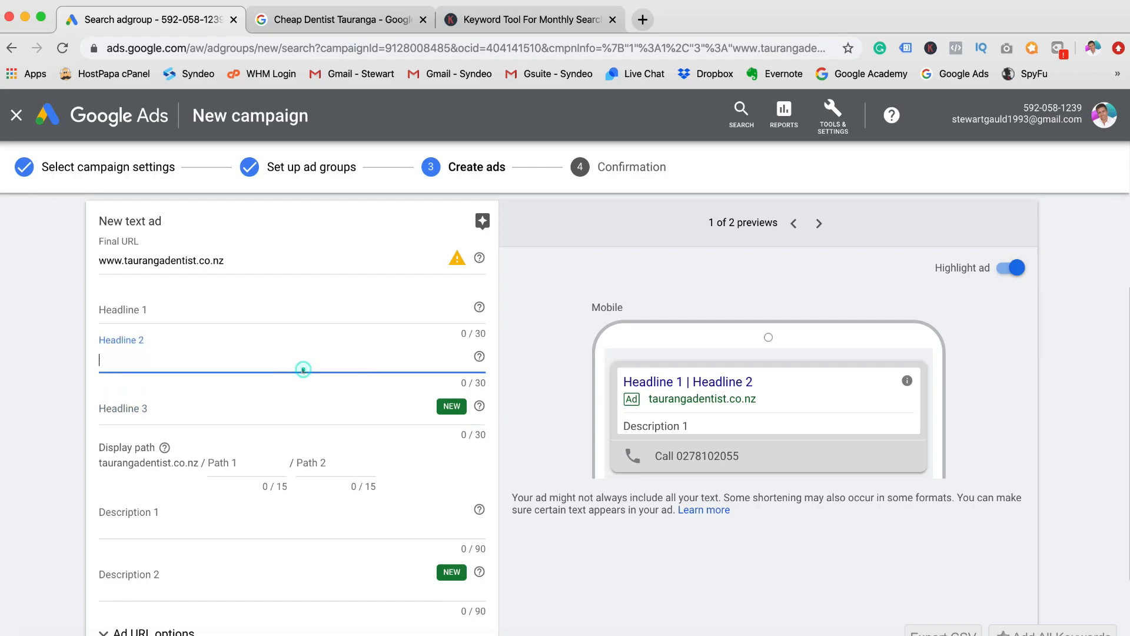
pyautogui.click(273, 306)
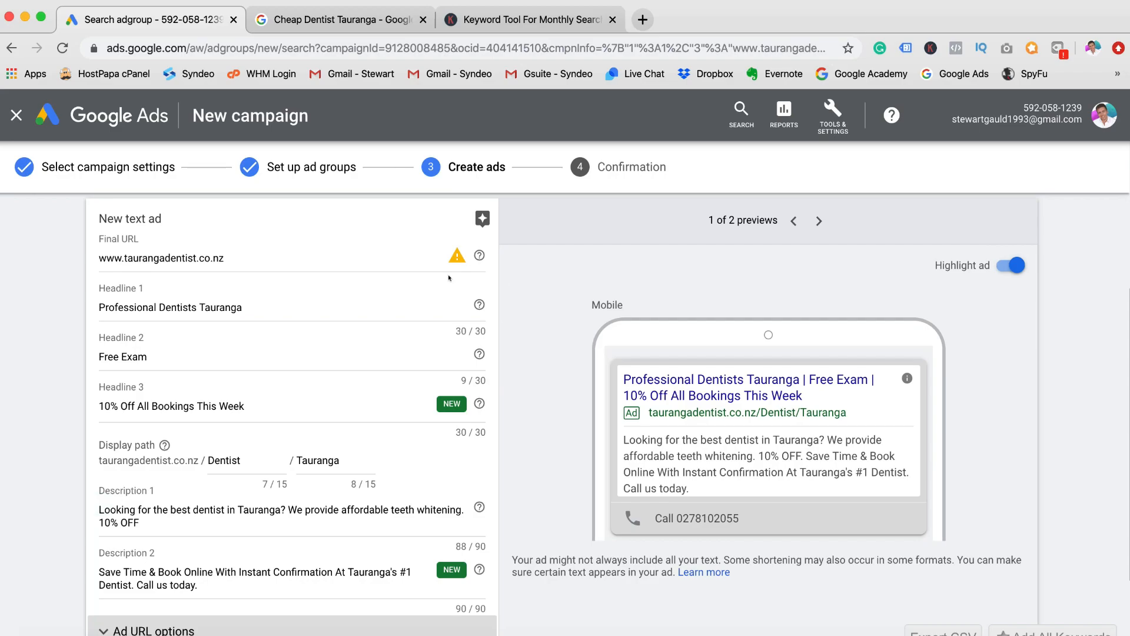
# - Check the new ad's final URL, examine the competitor ads in the "Cheap Dentist Tauranga" results, and return to the ad
pyautogui.click(295, 257)
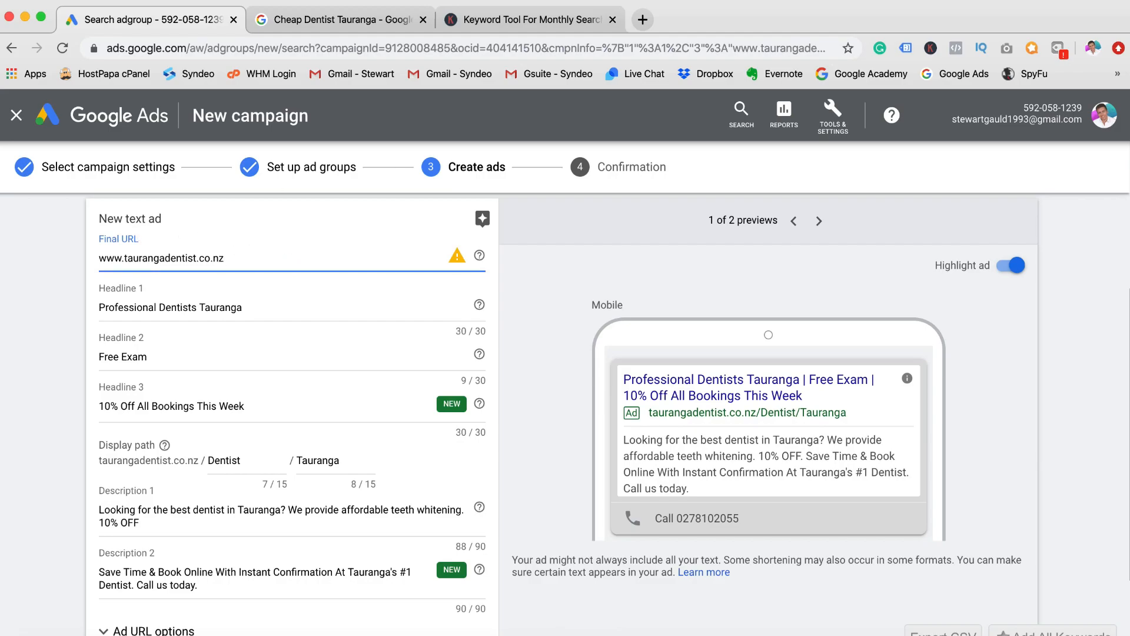
pyautogui.click(323, 13)
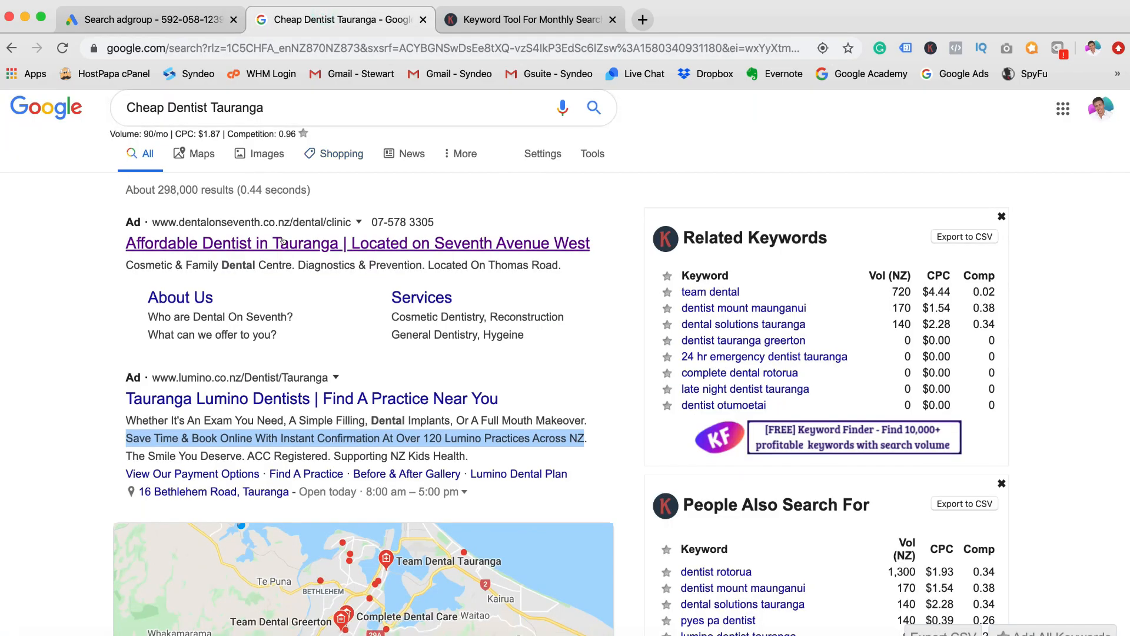
pyautogui.click(185, 19)
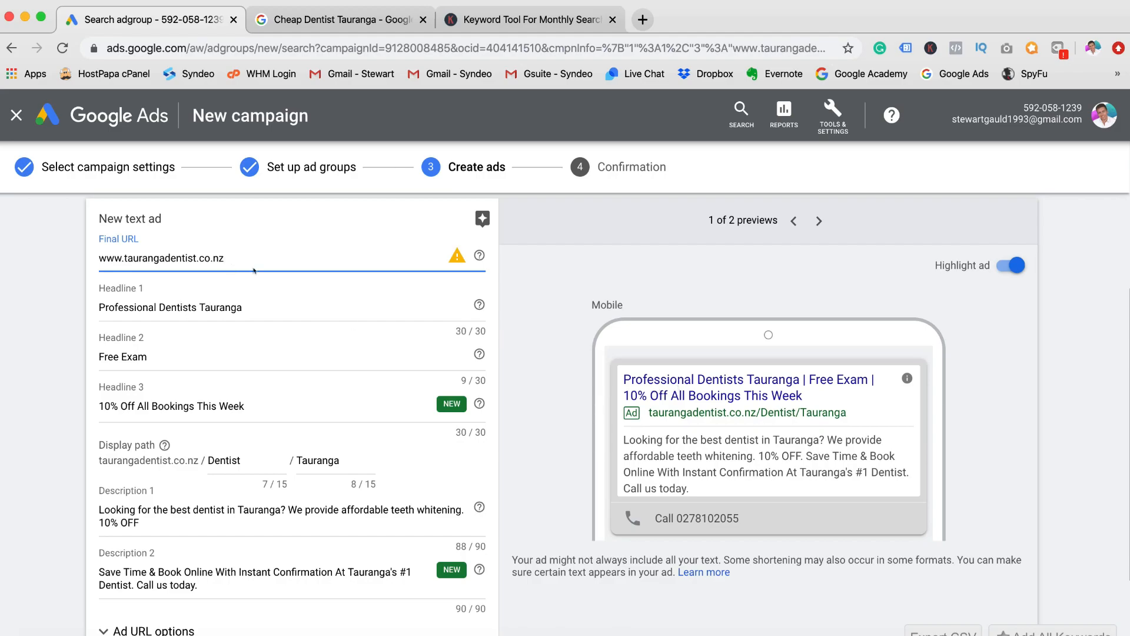
# - Extend Headline 2 of the text ad to "Free Exam Tauranga" and review the ad's fields and mobile preview
pyautogui.scroll(-1, 254, 271)
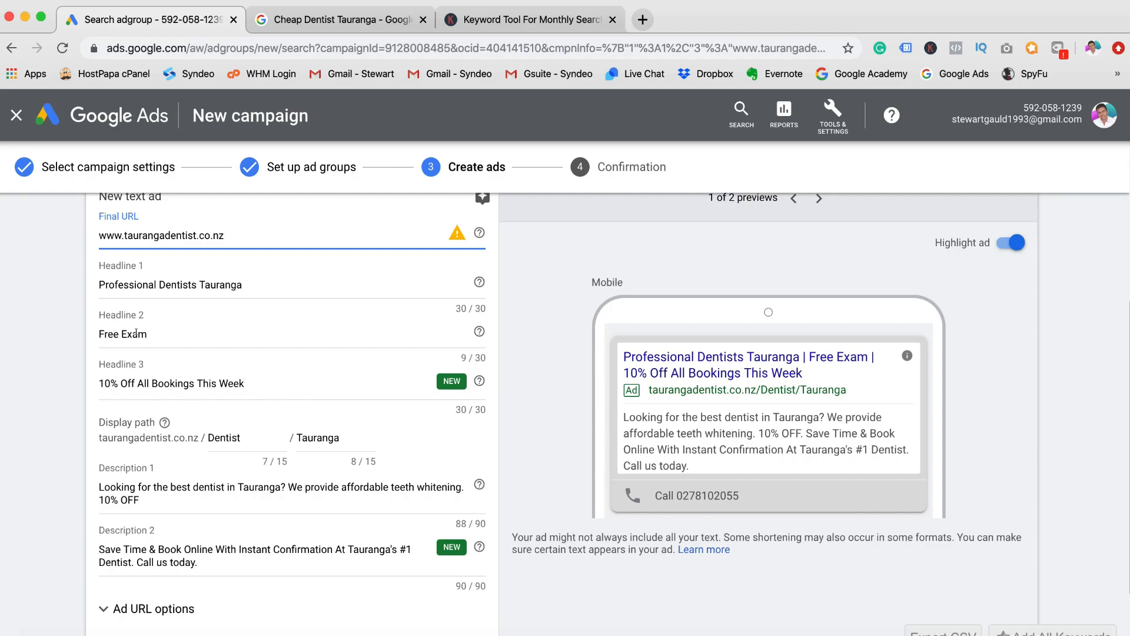
pyautogui.click(158, 333)
pyautogui.write('Tauran')
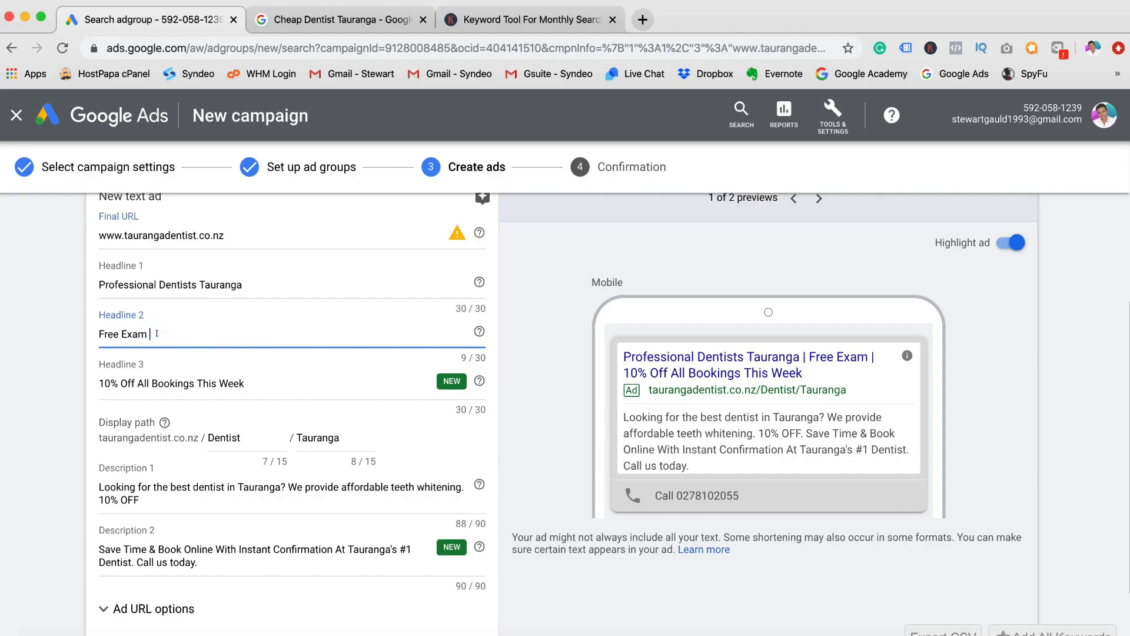
pyautogui.write('ga')
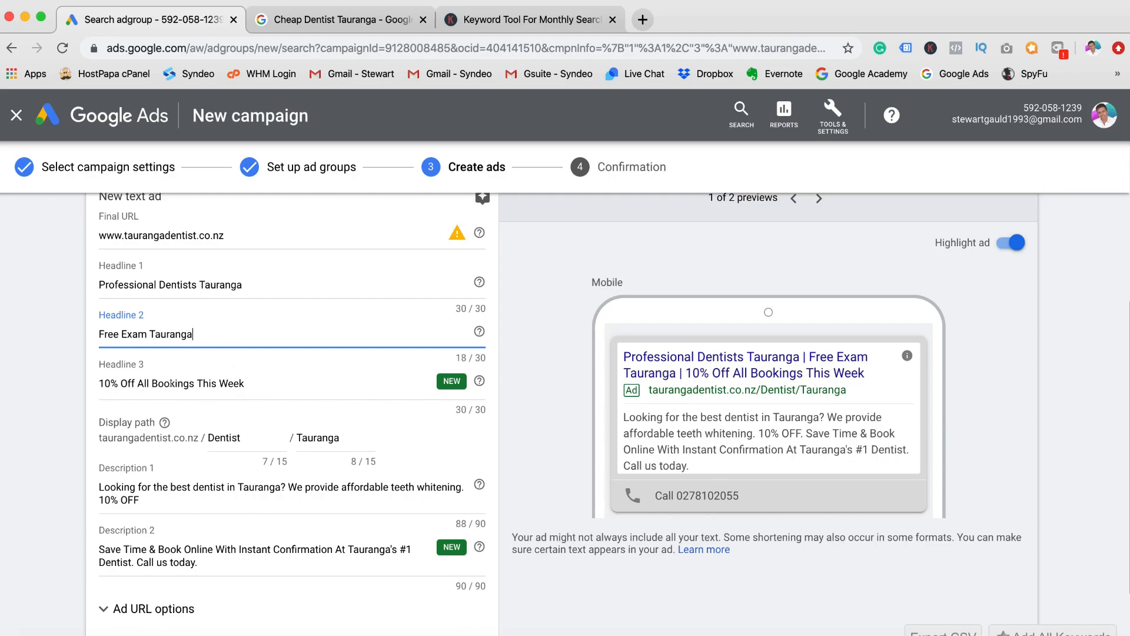
pyautogui.scroll(1, 270, 392)
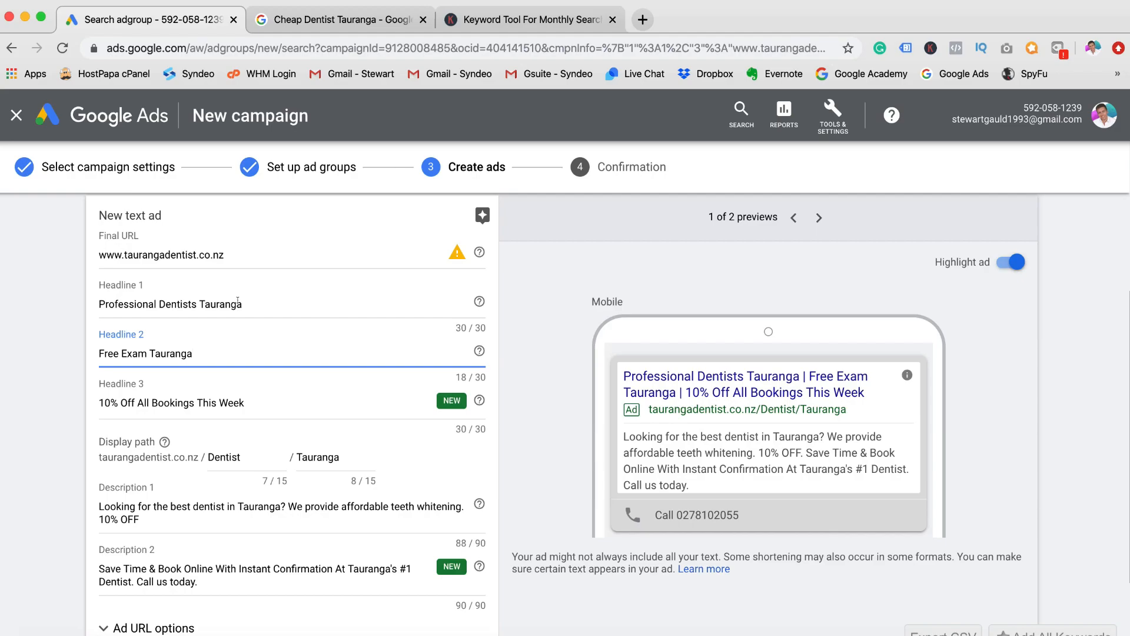
pyautogui.scroll(-1, 225, 300)
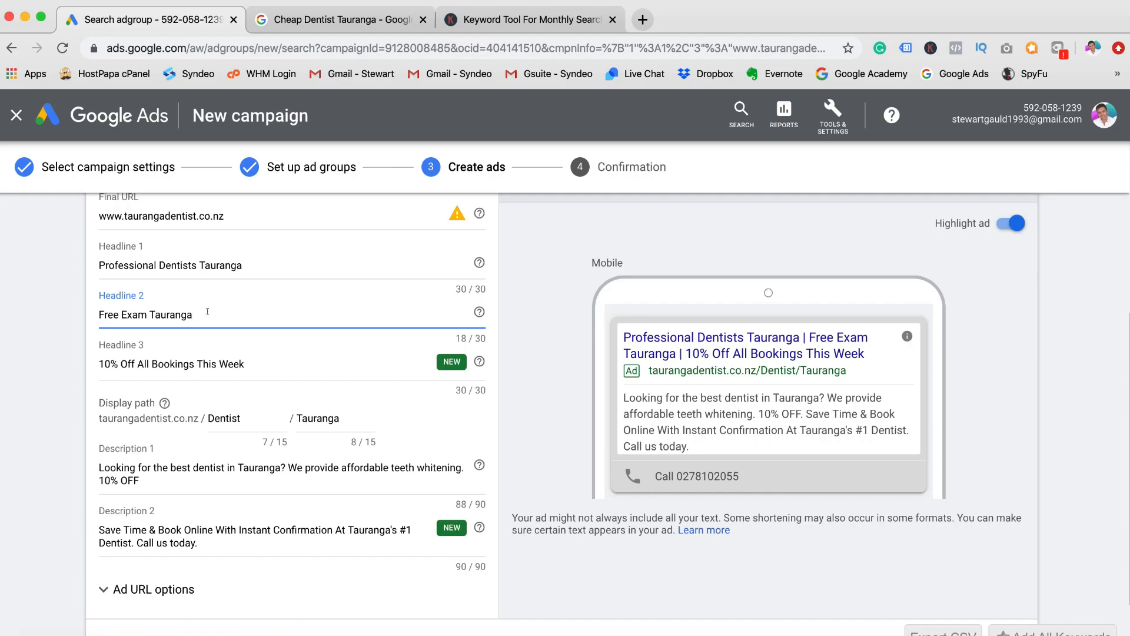
pyautogui.scroll(-1, 207, 311)
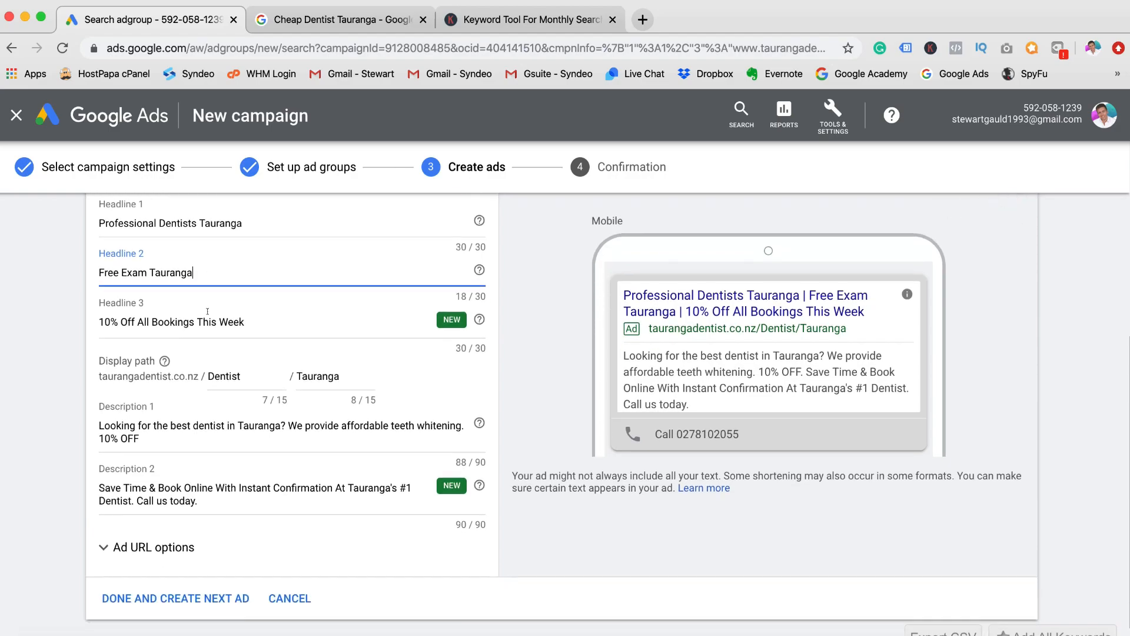
# - Review the text ad's Headline 3, display path and both descriptions against the mobile preview
pyautogui.click(254, 322)
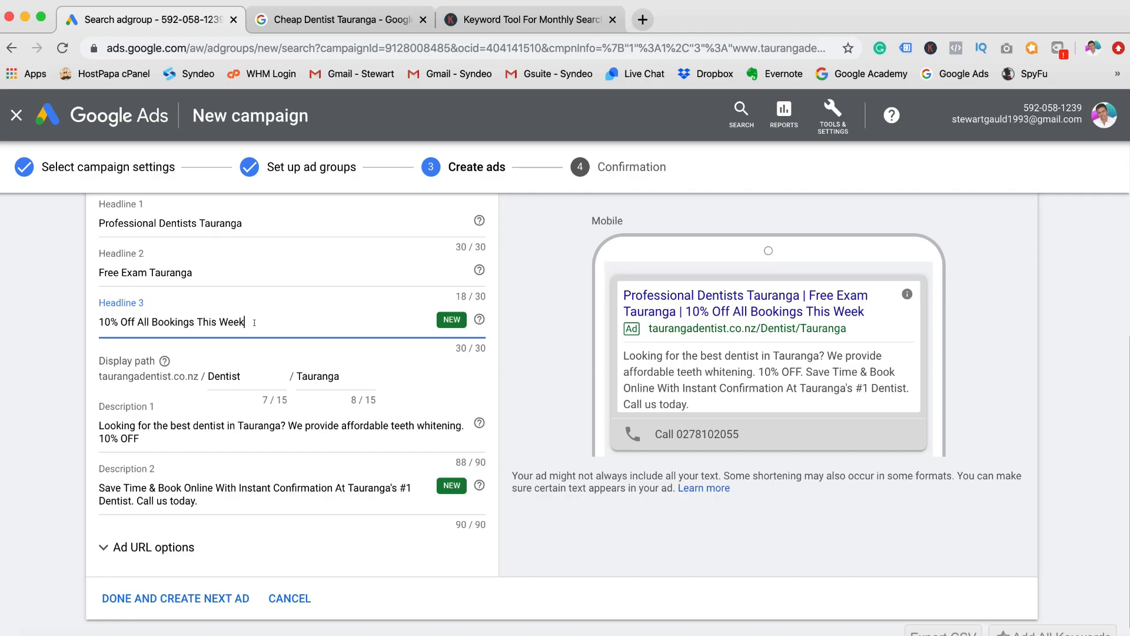
pyautogui.scroll(1, 254, 324)
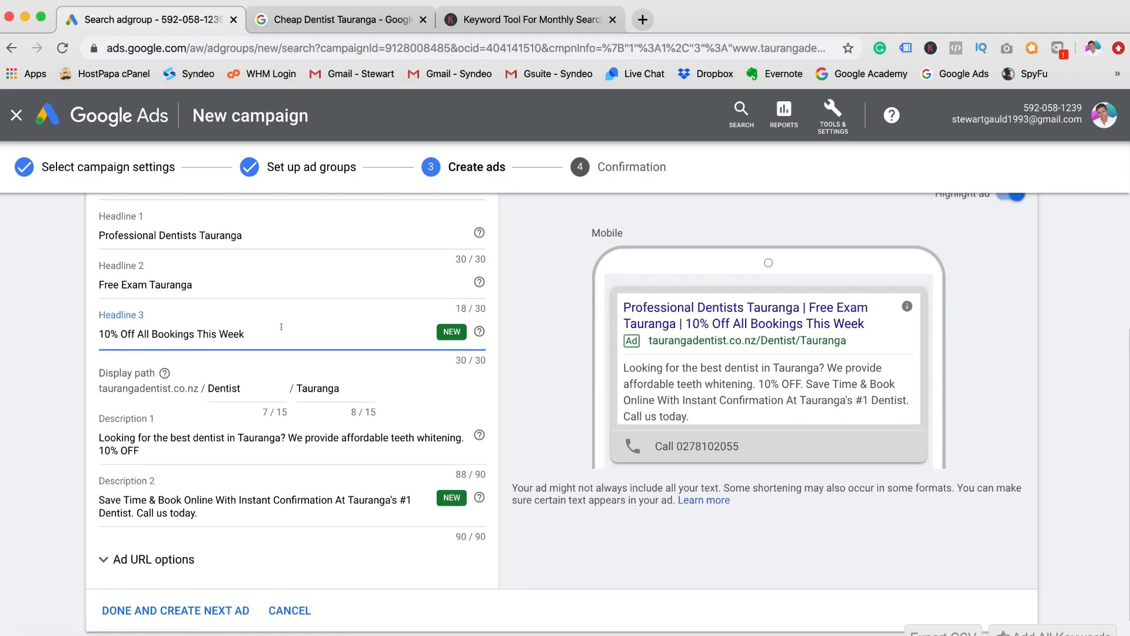
pyautogui.scroll(-3, 282, 327)
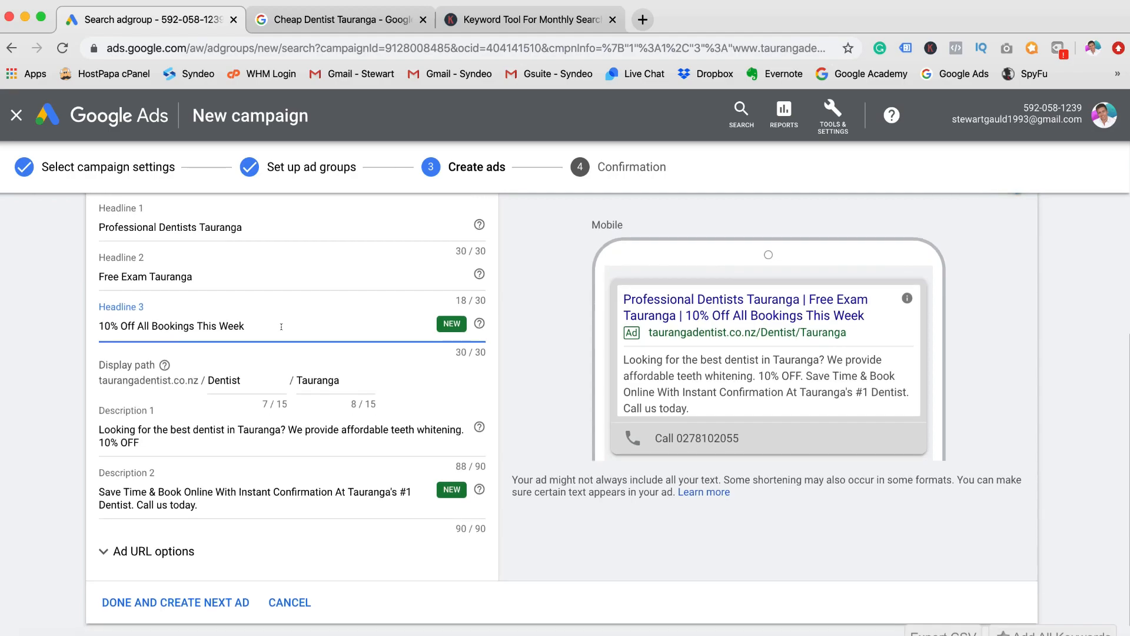
pyautogui.scroll(-2, 426, 340)
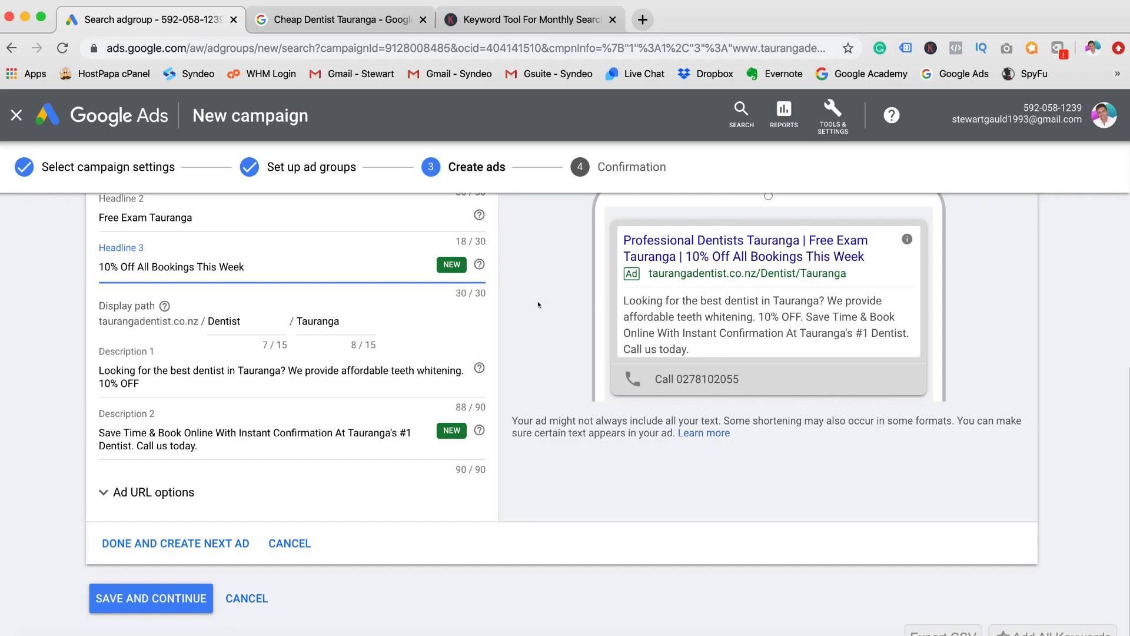
pyautogui.scroll(1, 254, 323)
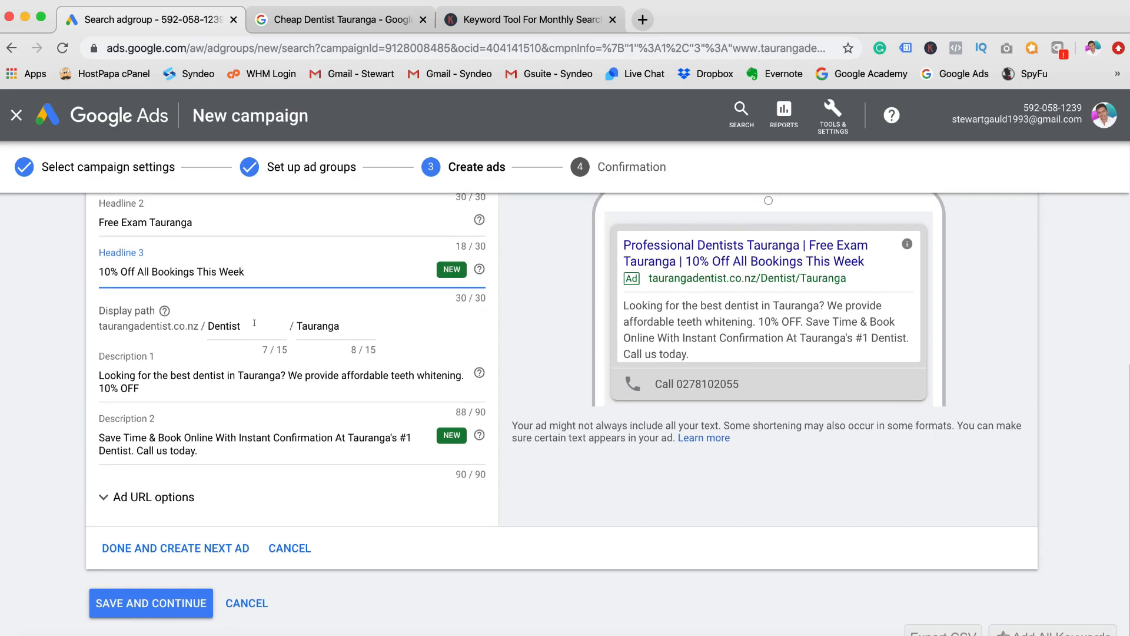
pyautogui.scroll(1, 254, 323)
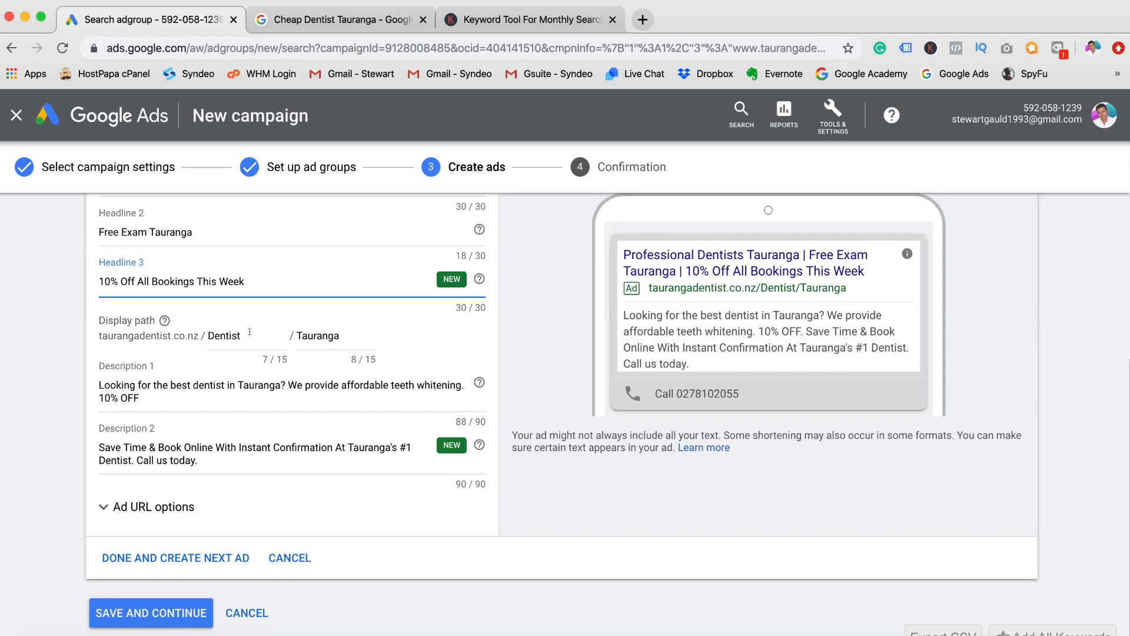
pyautogui.scroll(-1, 590, 305)
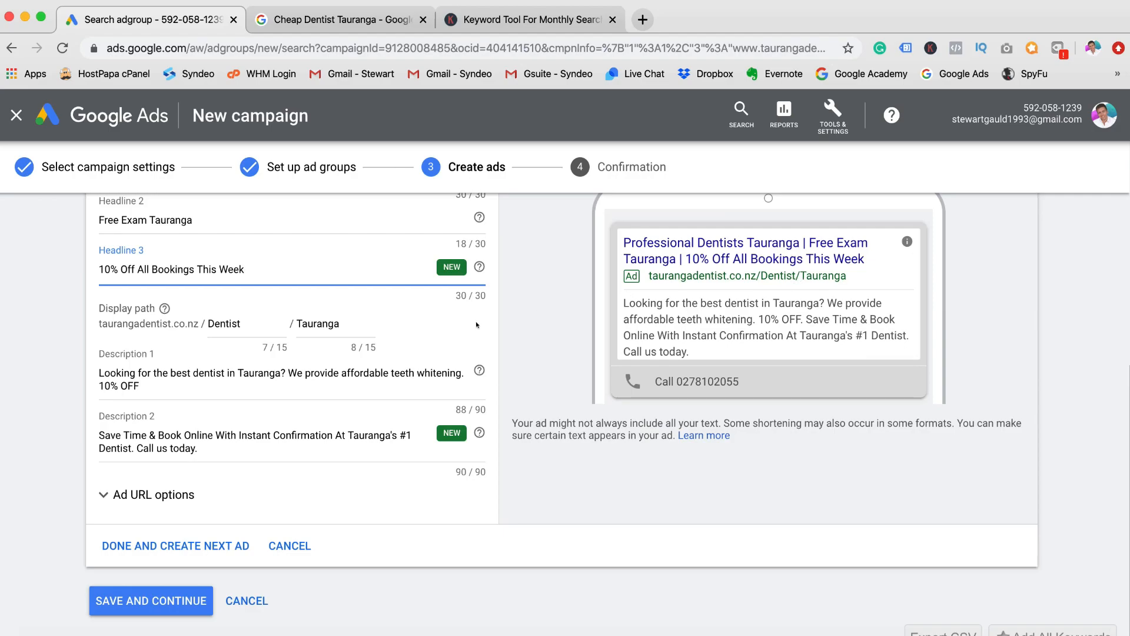
pyautogui.scroll(-1, 389, 343)
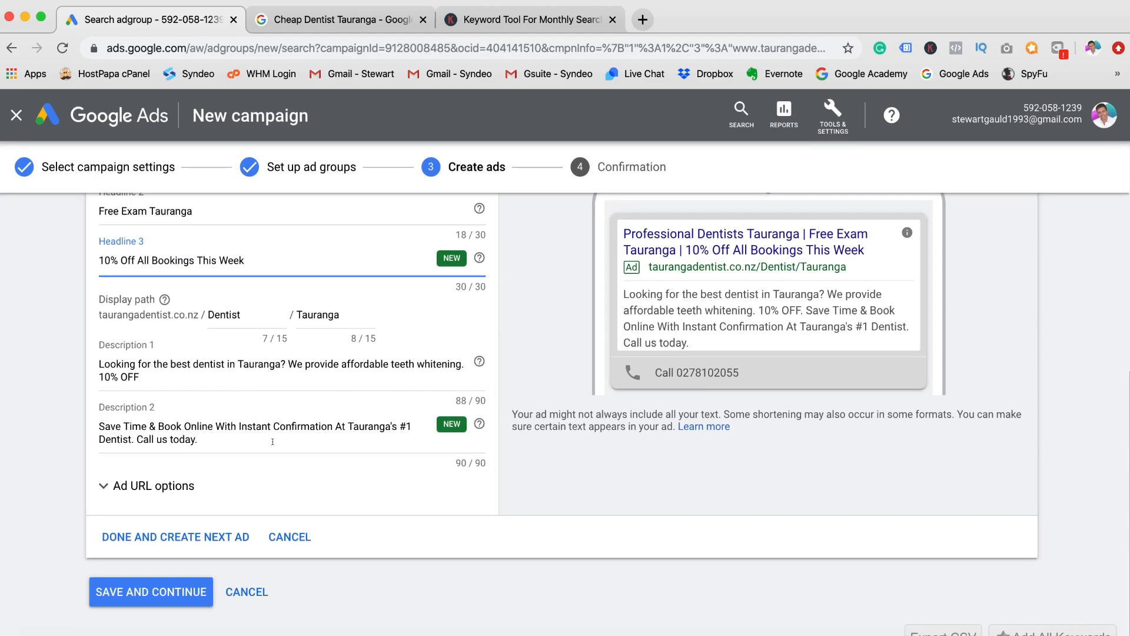
pyautogui.scroll(5, 367, 335)
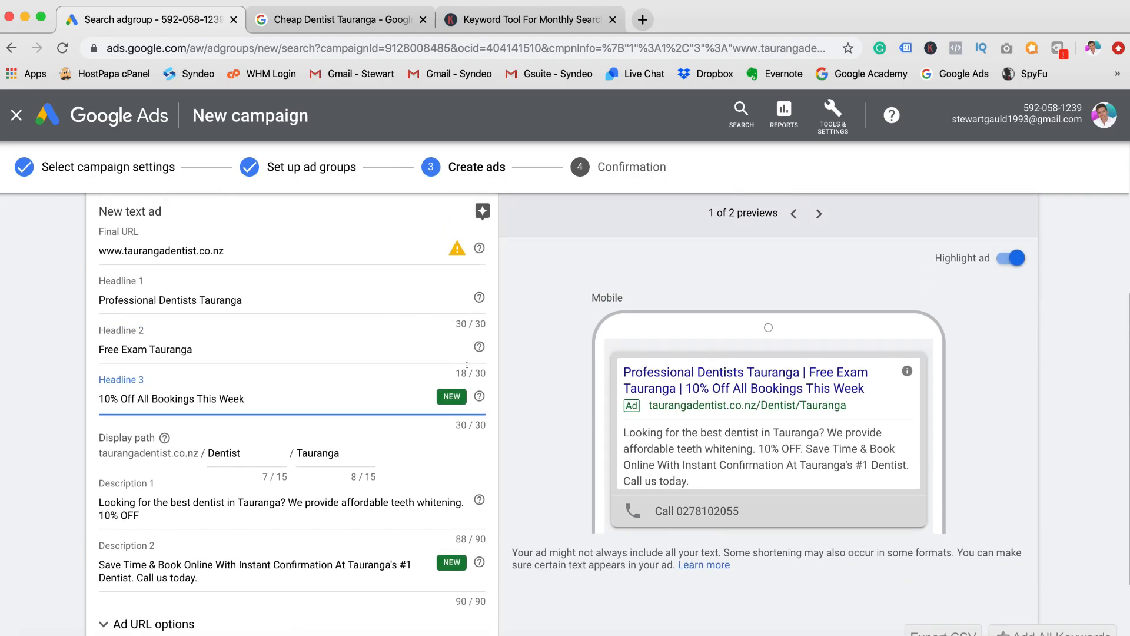
# - Add a full stop after "10% OFF" at the end of the ad's Description 1
pyautogui.scroll(-2, 467, 365)
pyautogui.scroll(-3, 455, 373)
pyautogui.click(217, 367)
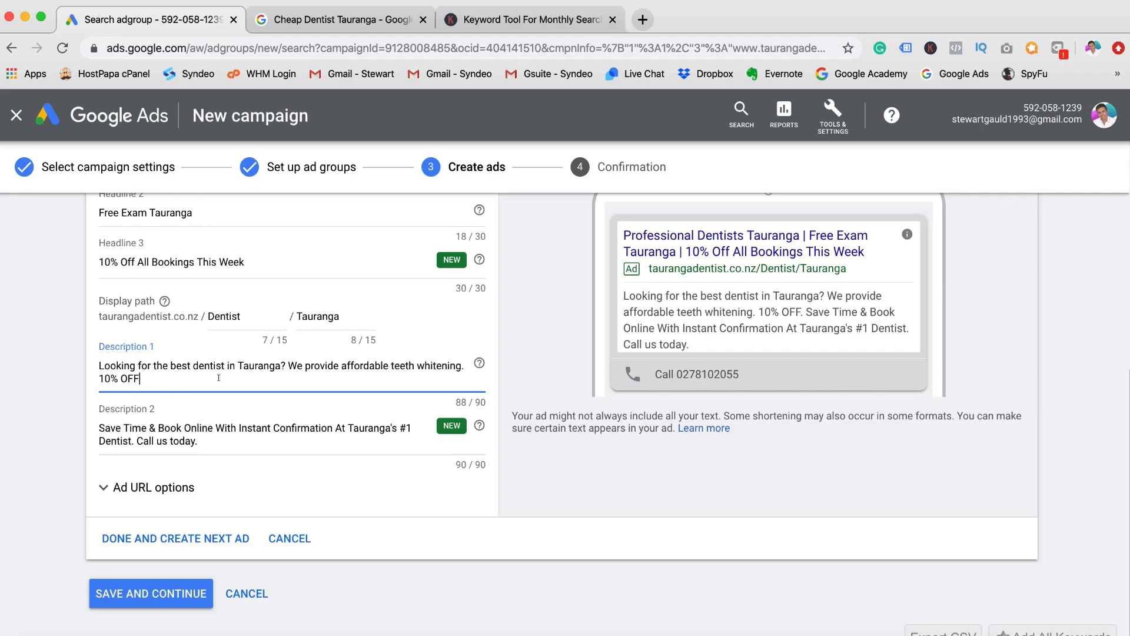
pyautogui.write('.')
pyautogui.scroll(-1, 384, 345)
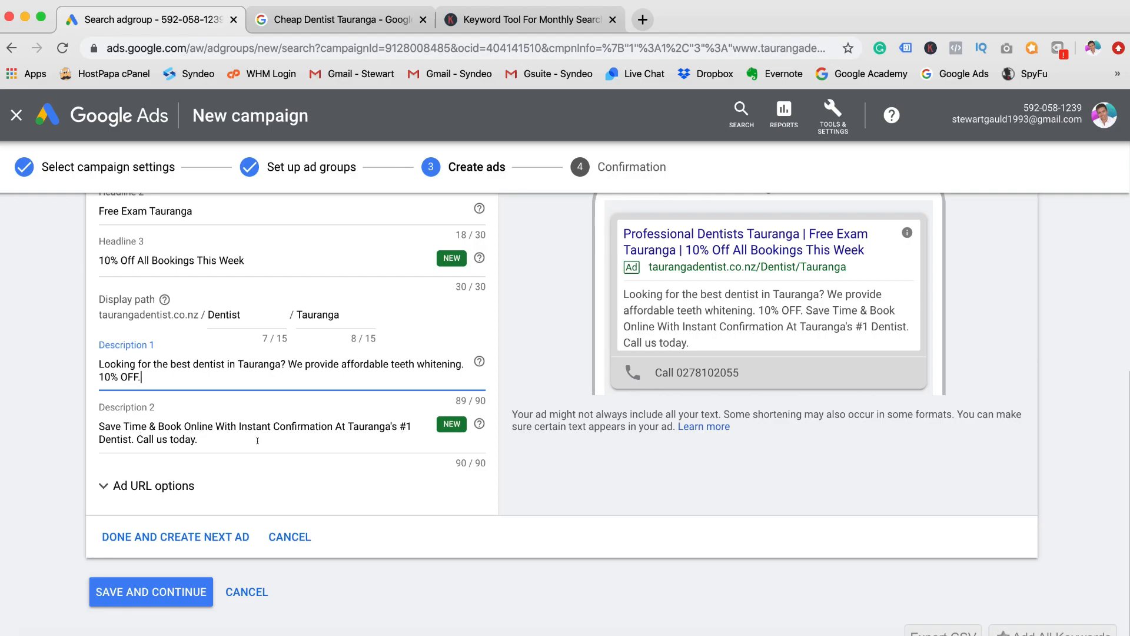
# - Check the ad's final URL and three headlines against the mobile preview, focusing on the Headline 3 offer
pyautogui.scroll(3, 550, 419)
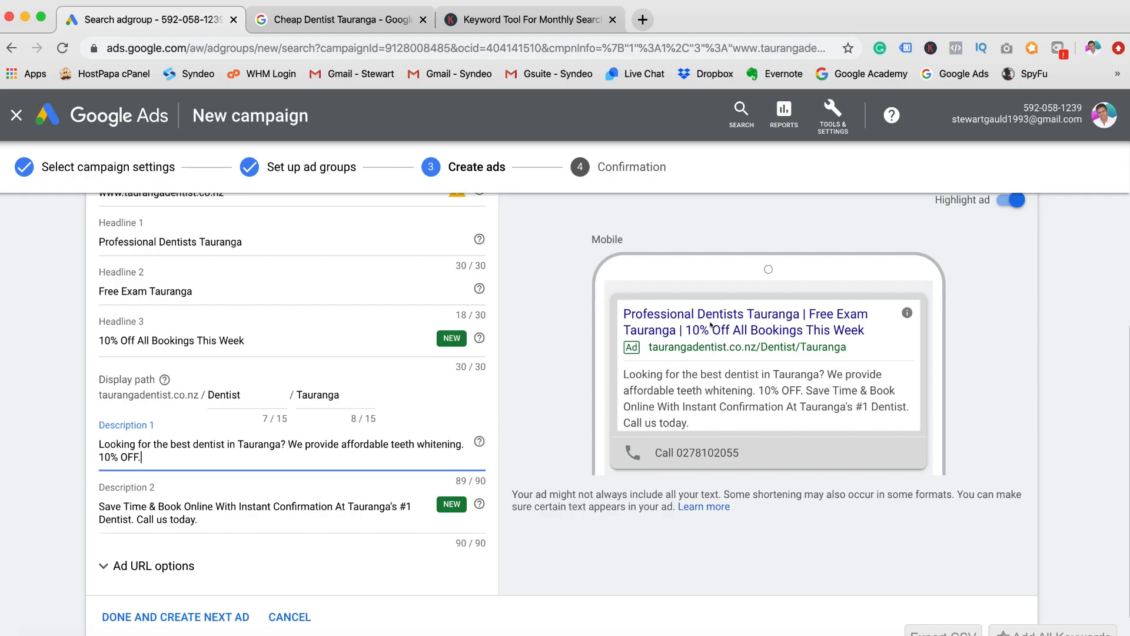
pyautogui.scroll(1, 373, 352)
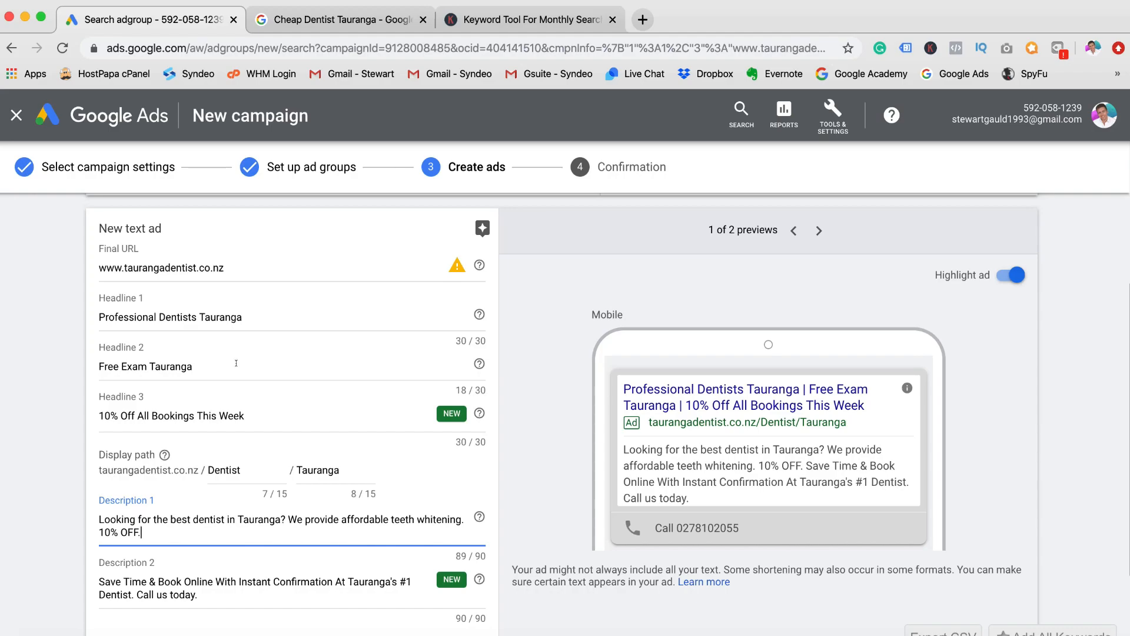
pyautogui.scroll(-2, 711, 429)
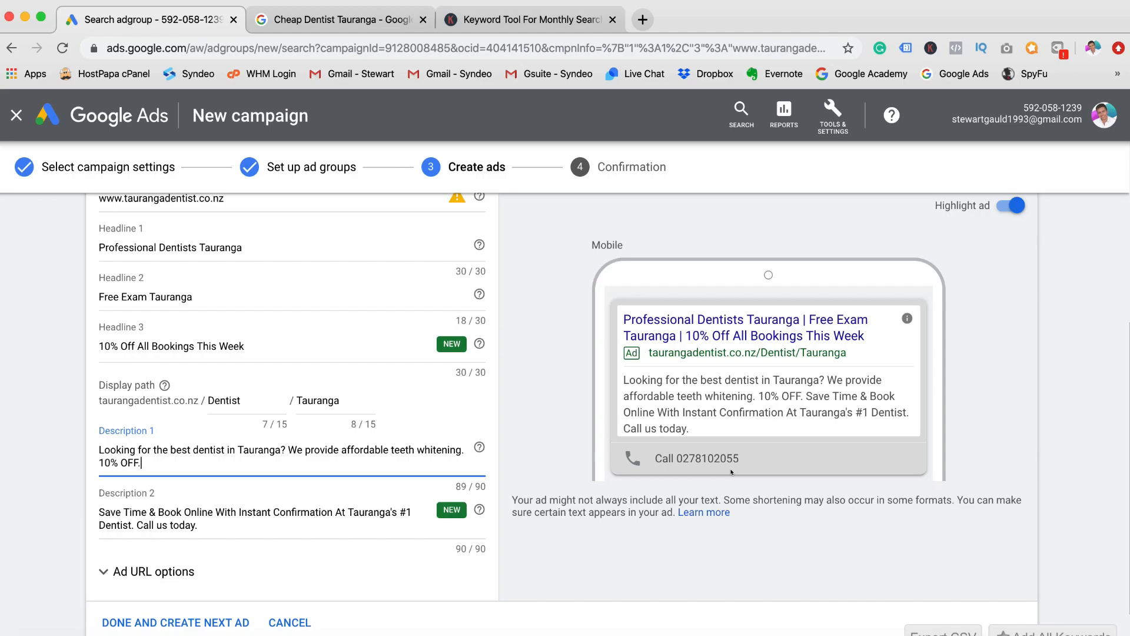
pyautogui.scroll(-2, 513, 397)
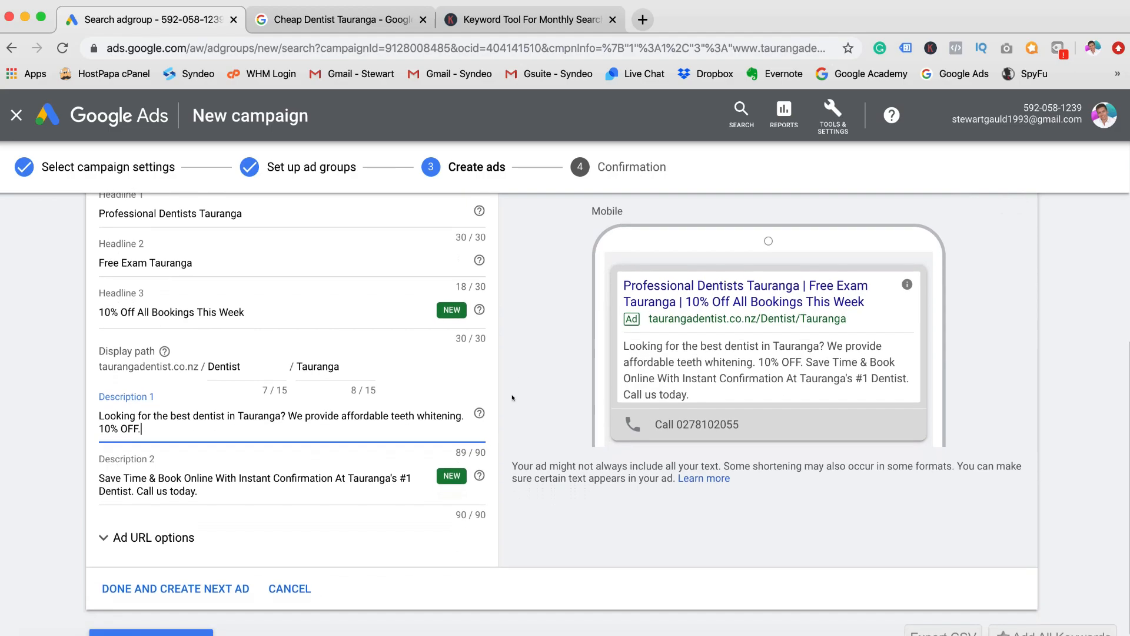
pyautogui.scroll(3, 514, 395)
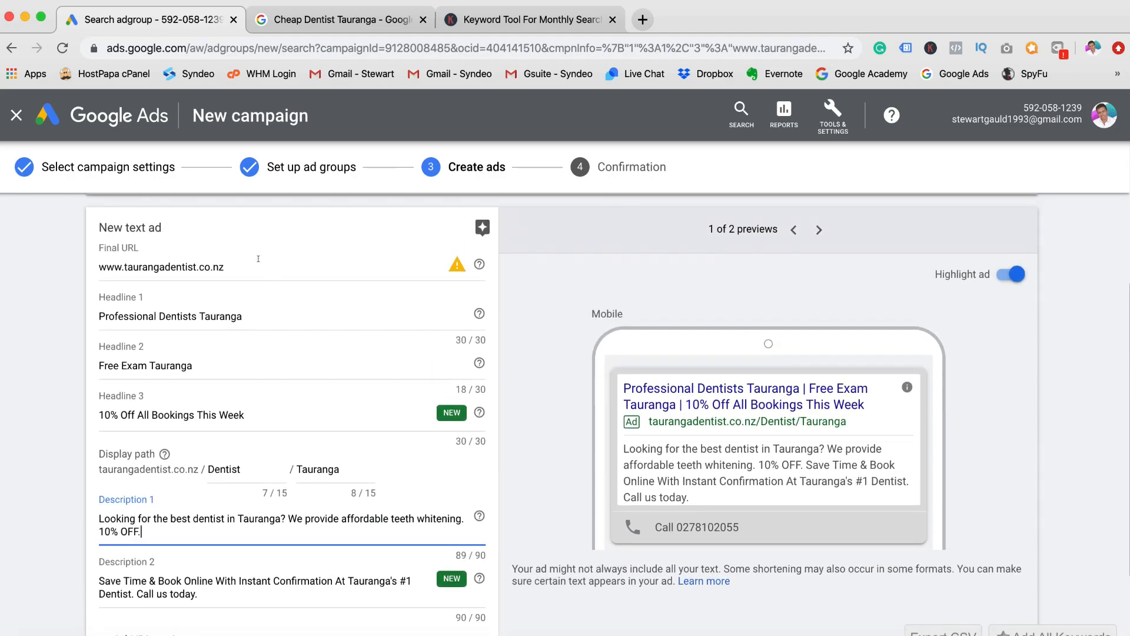
pyautogui.scroll(1, 255, 310)
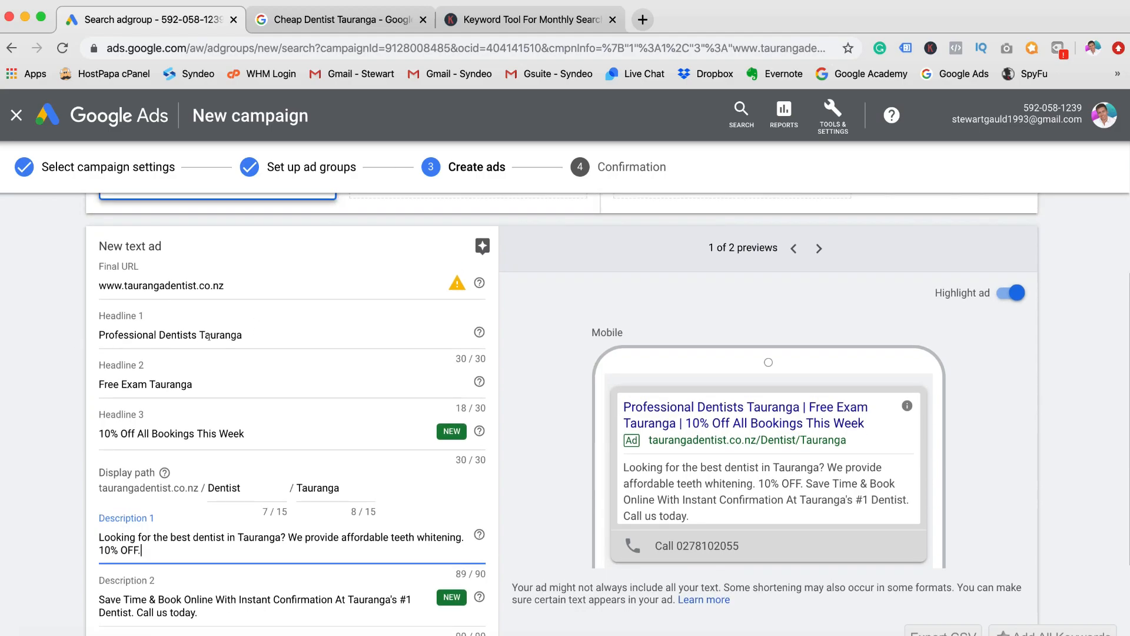
pyautogui.scroll(-1, 156, 388)
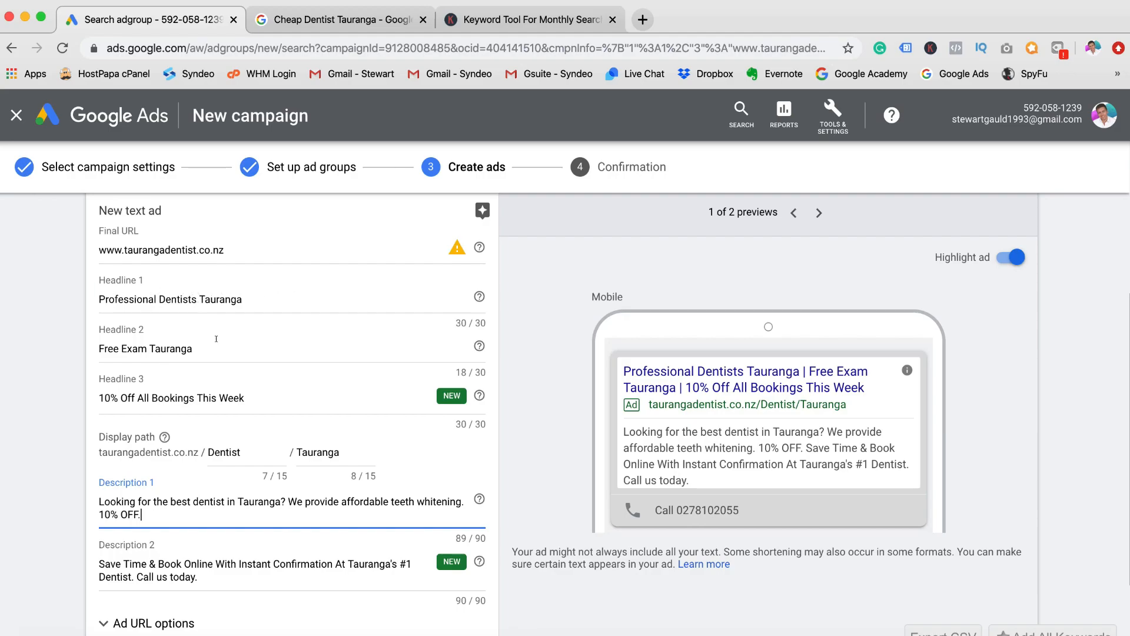
pyautogui.moveTo(98, 395); pyautogui.dragTo(246, 397)
pyautogui.click(270, 398)
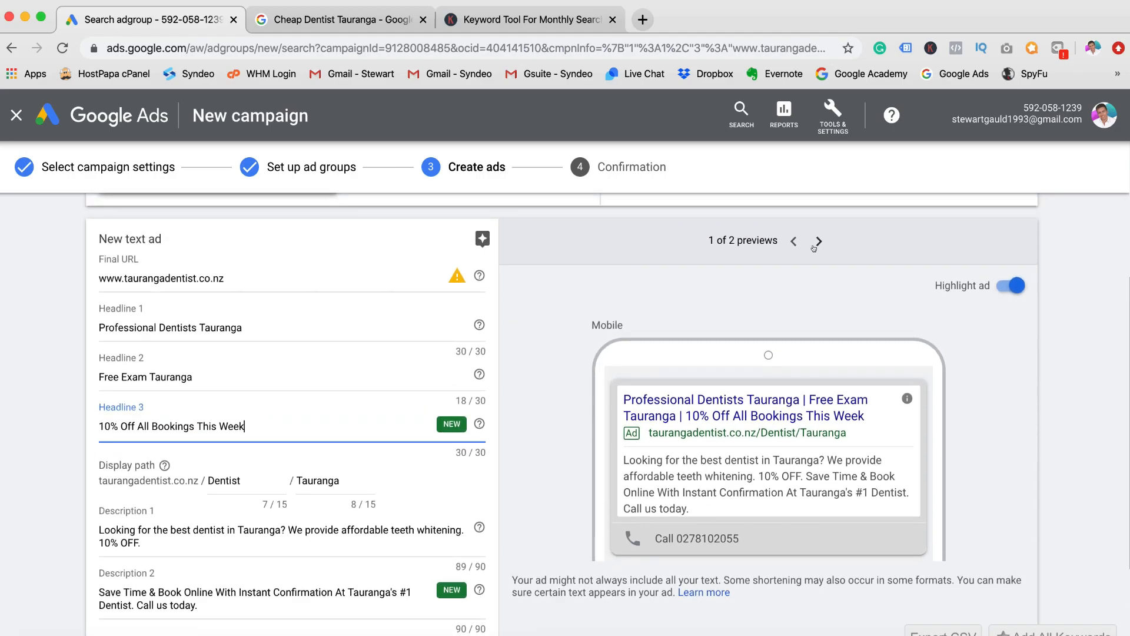
# - Compare the ad's mobile and desktop previews, and recheck the headlines and descriptions against the desktop version
pyautogui.click(819, 241)
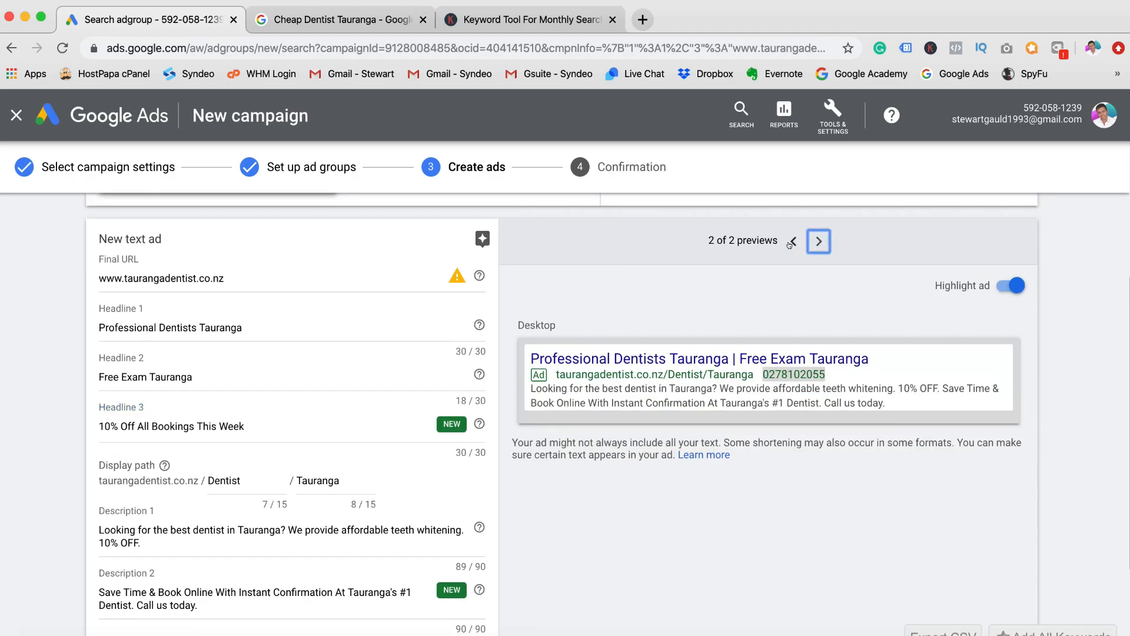
pyautogui.click(792, 242)
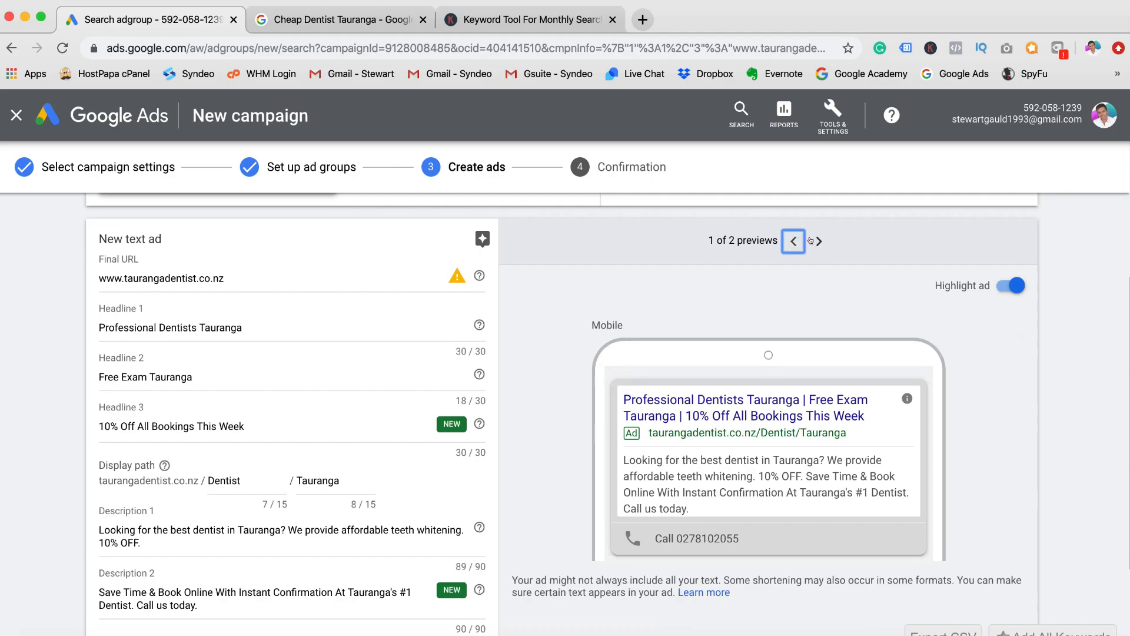
pyautogui.click(818, 241)
pyautogui.scroll(3, 554, 261)
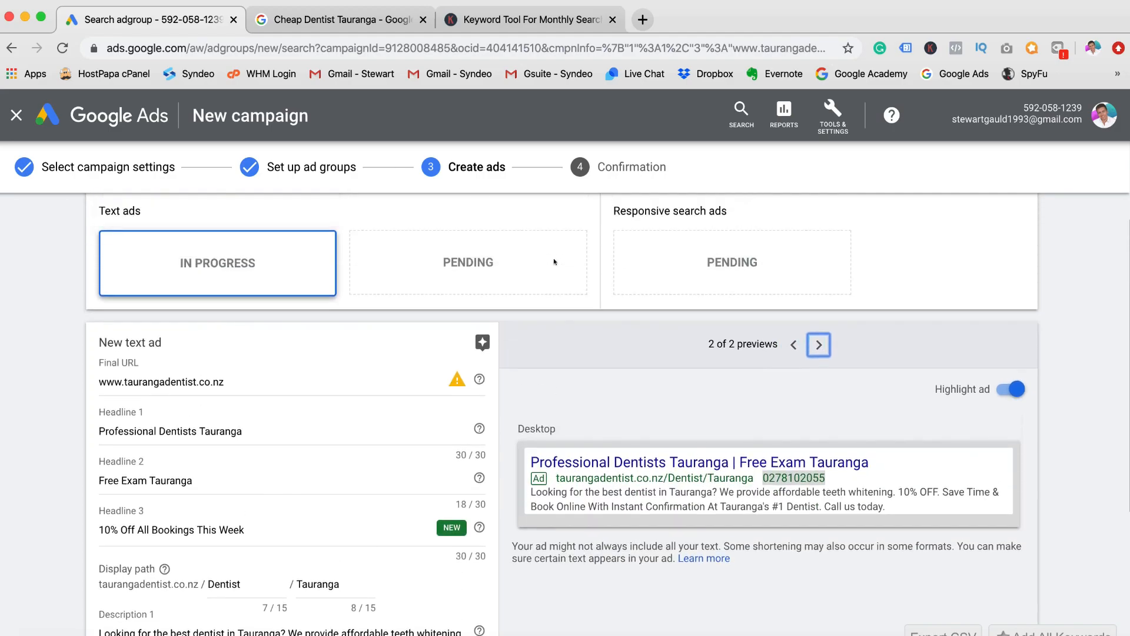
pyautogui.scroll(-2, 262, 492)
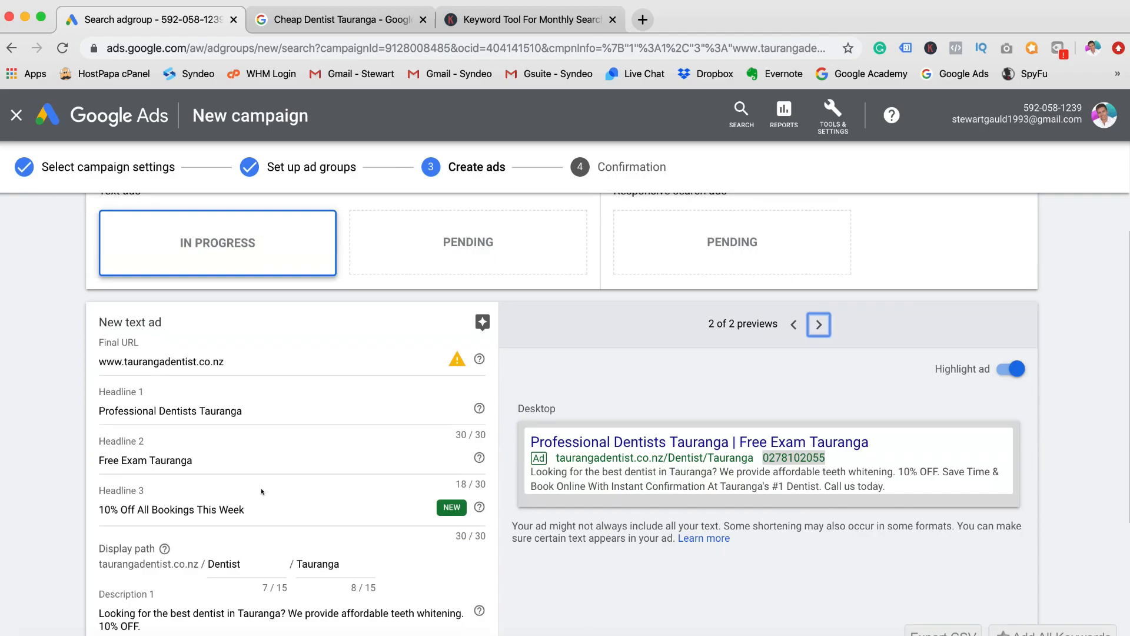
pyautogui.scroll(-1, 262, 492)
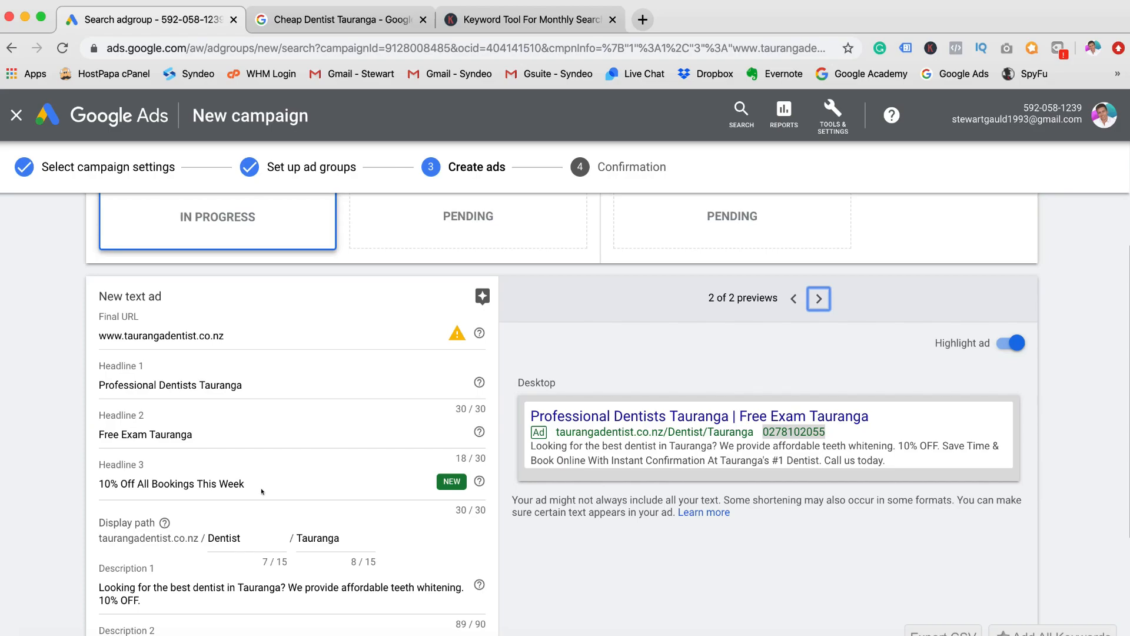
pyautogui.scroll(-1, 262, 491)
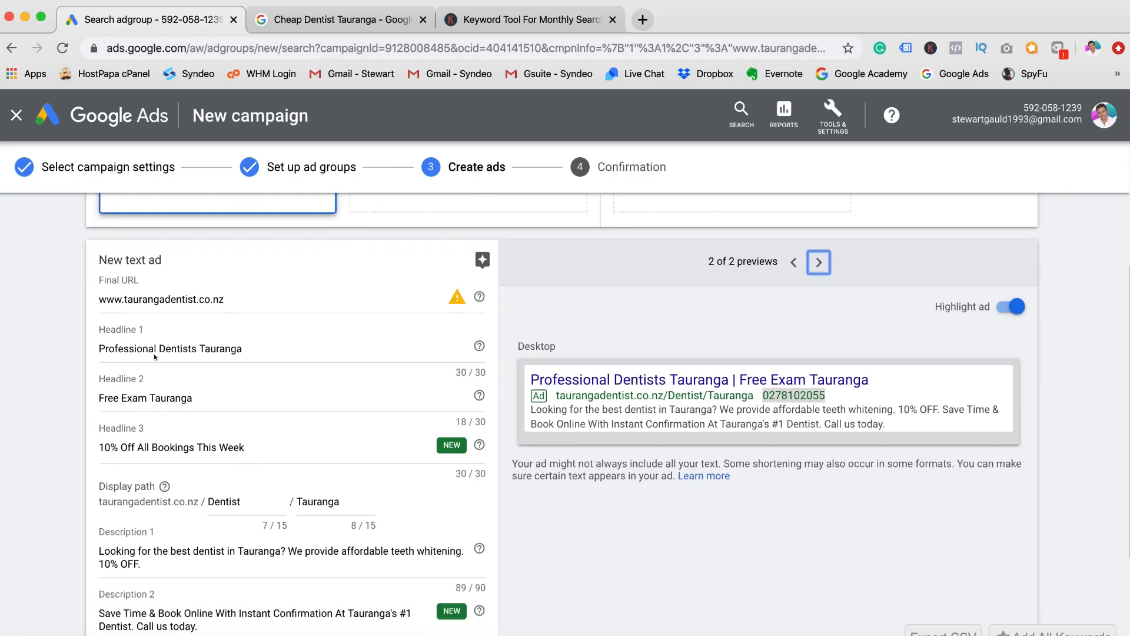
pyautogui.scroll(-3, 155, 356)
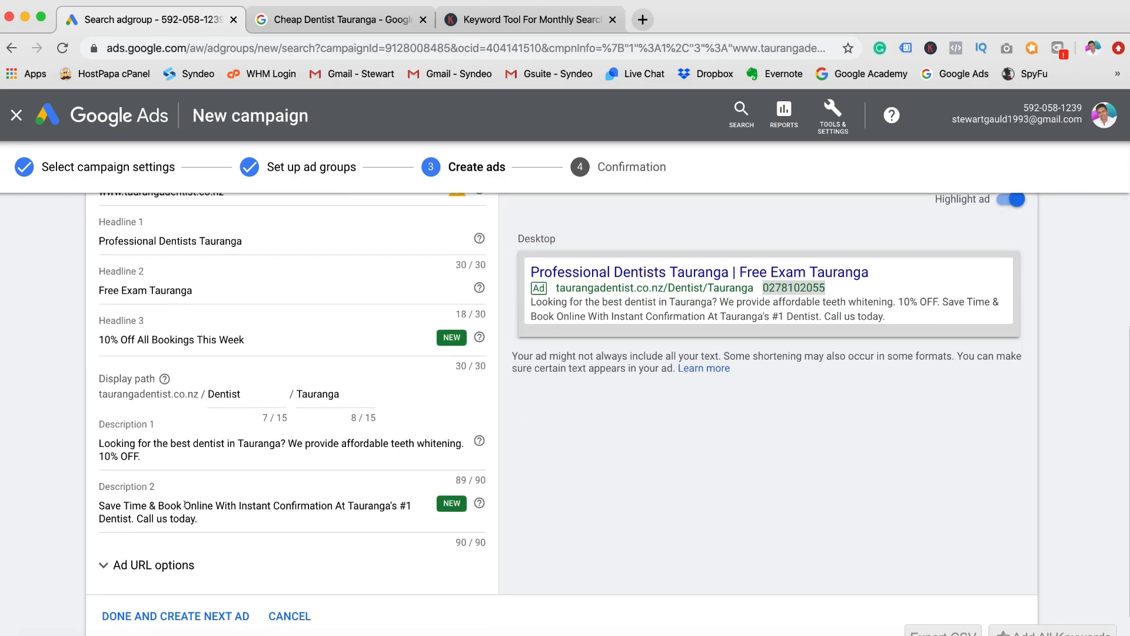
pyautogui.scroll(1, 184, 504)
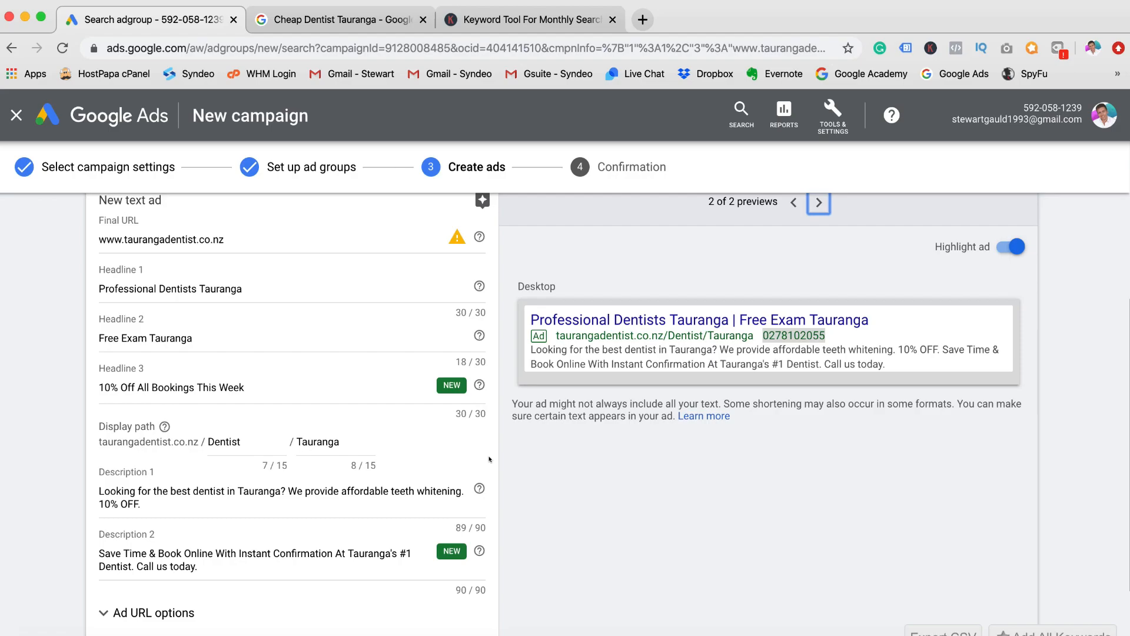
# - Save the text ad without creating another one, and continue from the campaign summary to the new campaign
pyautogui.scroll(-3, 489, 459)
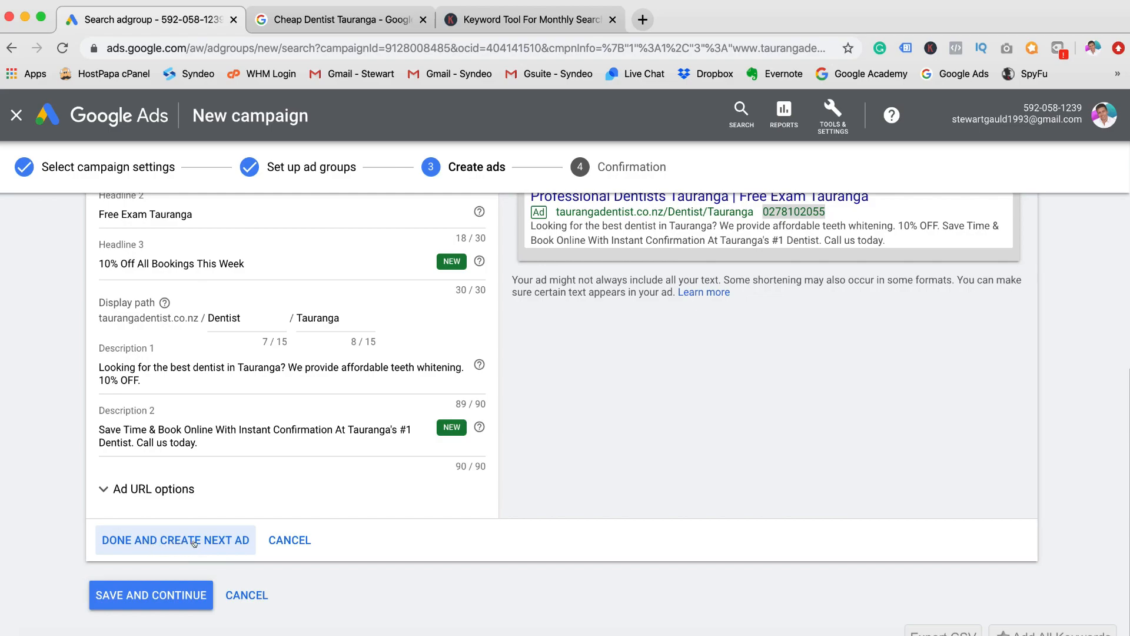
pyautogui.scroll(1, 252, 309)
pyautogui.scroll(-1, 218, 389)
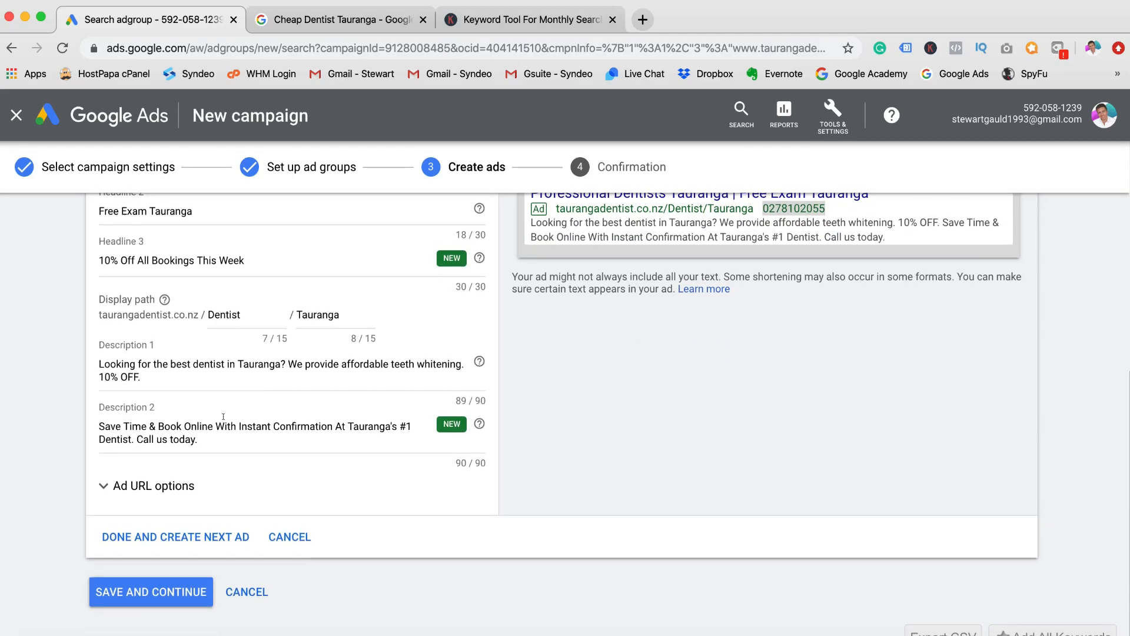
pyautogui.click(146, 592)
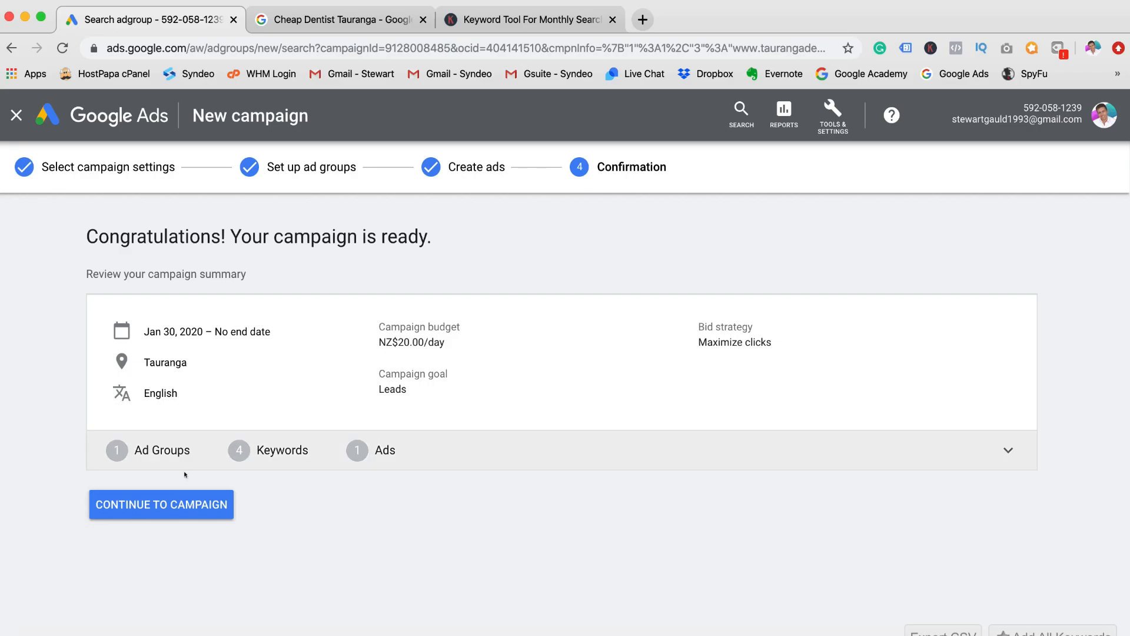
pyautogui.click(167, 506)
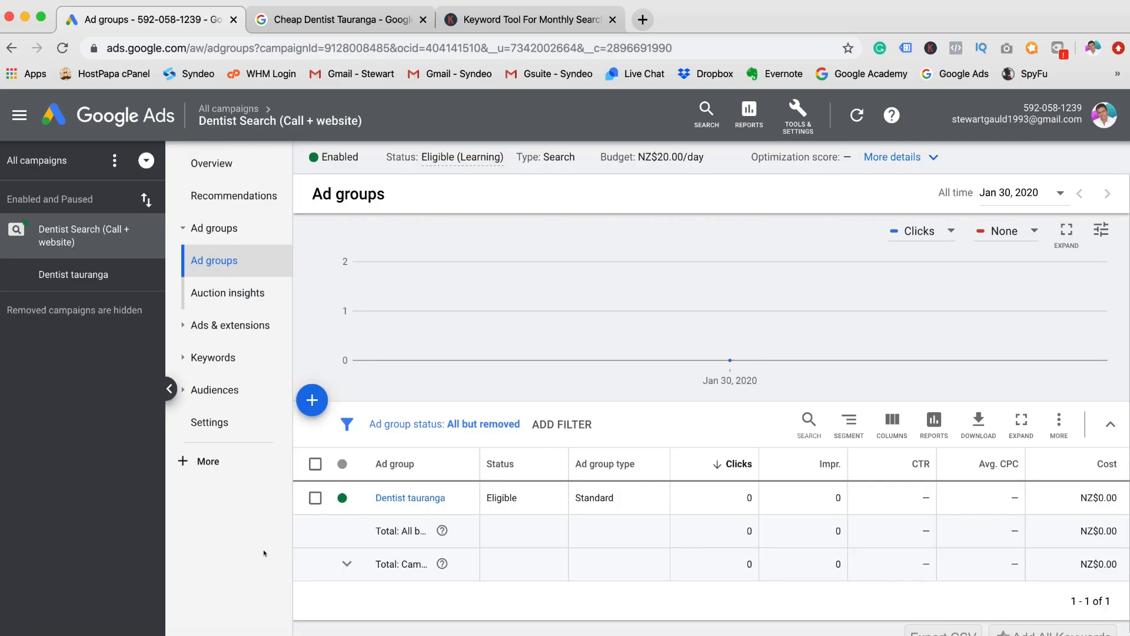
# - Pause the "Dentist tauranga" ad group and open its list of ads
pyautogui.click(342, 497)
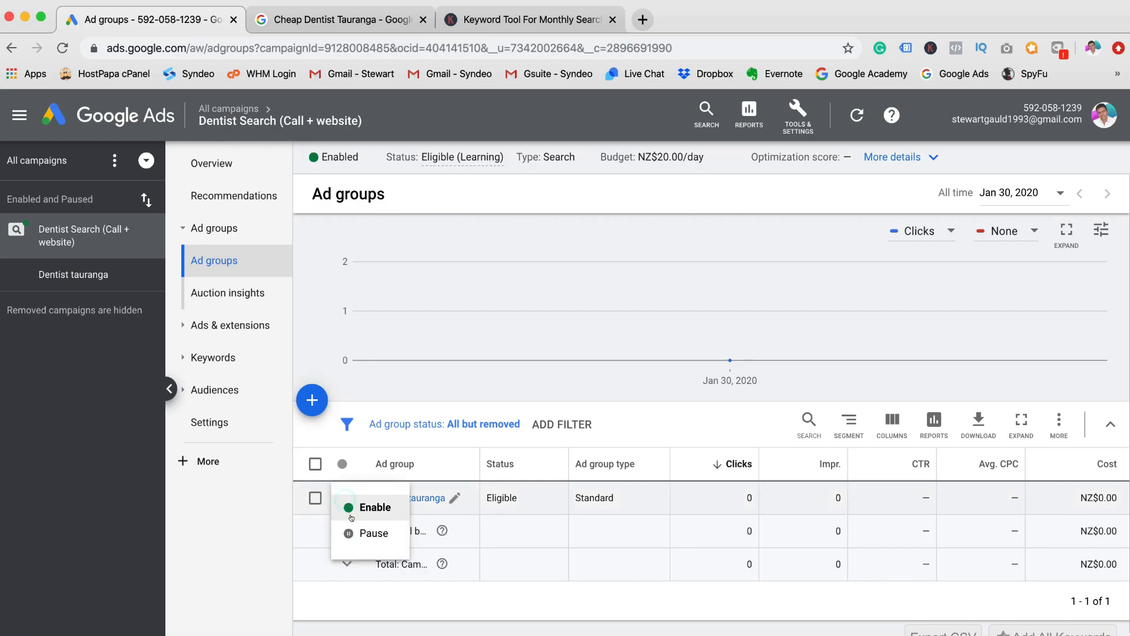
pyautogui.click(353, 532)
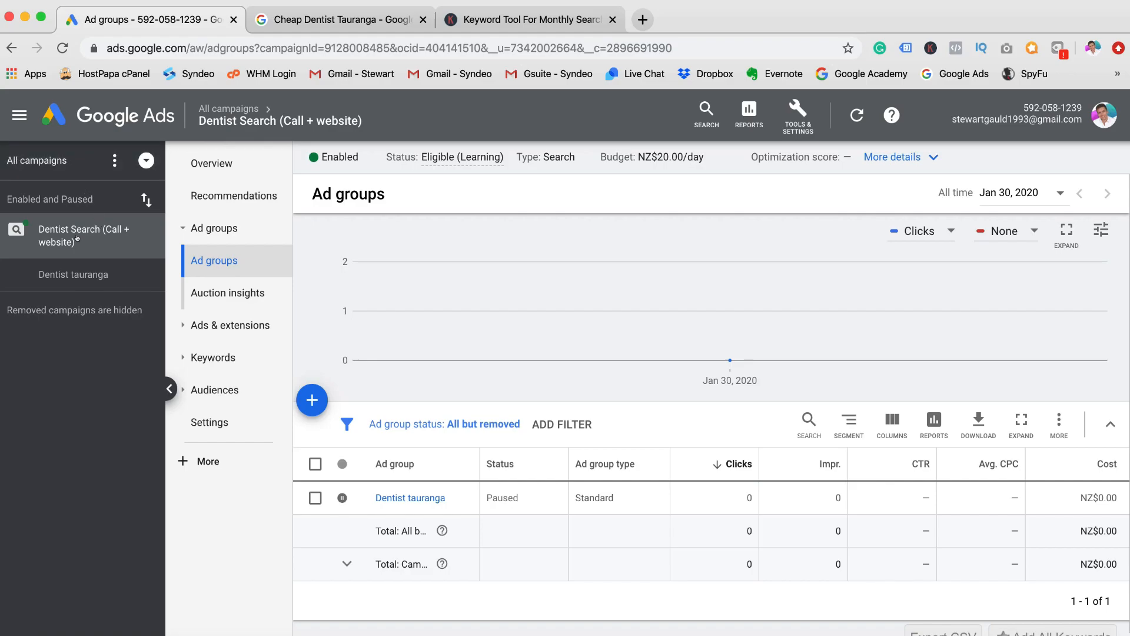
pyautogui.click(73, 270)
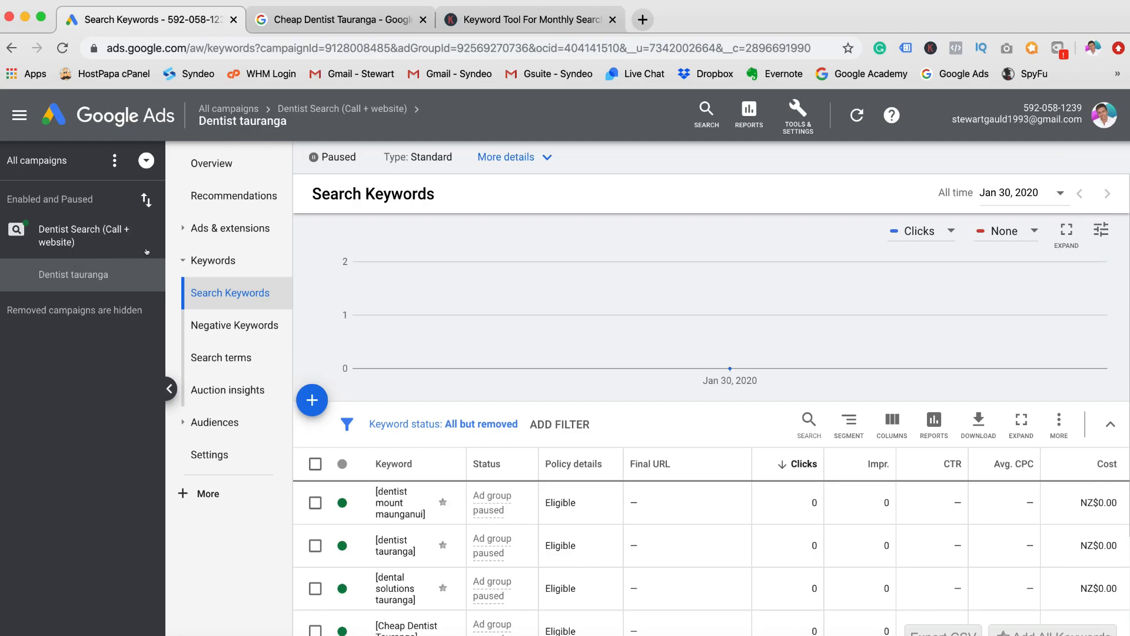
pyautogui.click(244, 229)
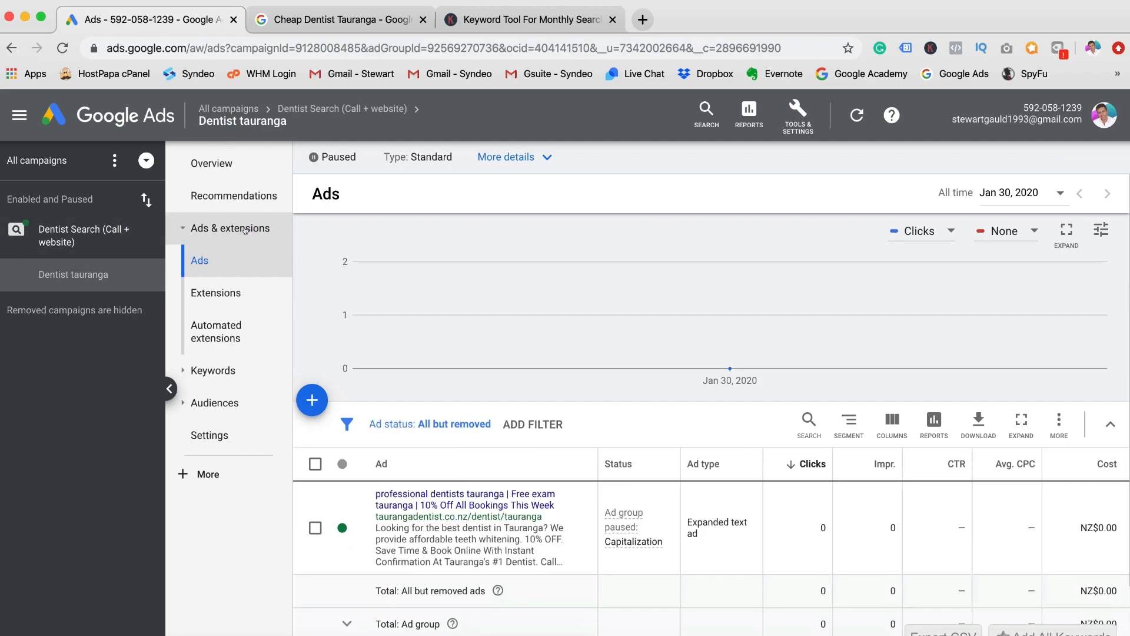
# - Check the editing options for the ad in the "Dentist tauranga" ad group, and open the ad group's overview
pyautogui.scroll(-1, 399, 510)
pyautogui.scroll(-2, 399, 510)
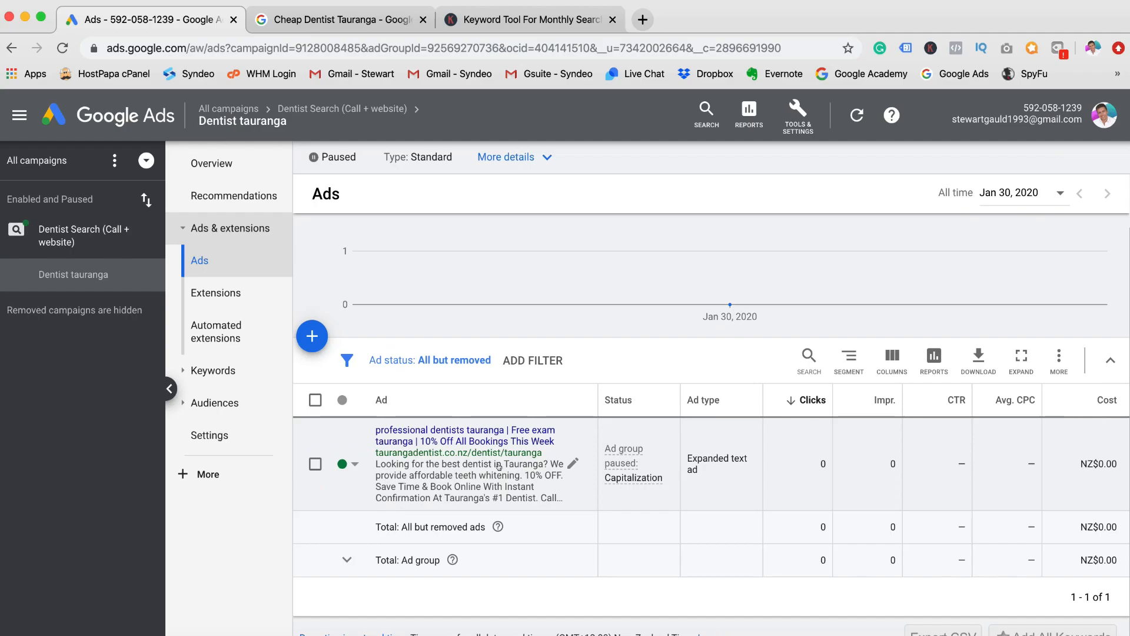
pyautogui.click(568, 464)
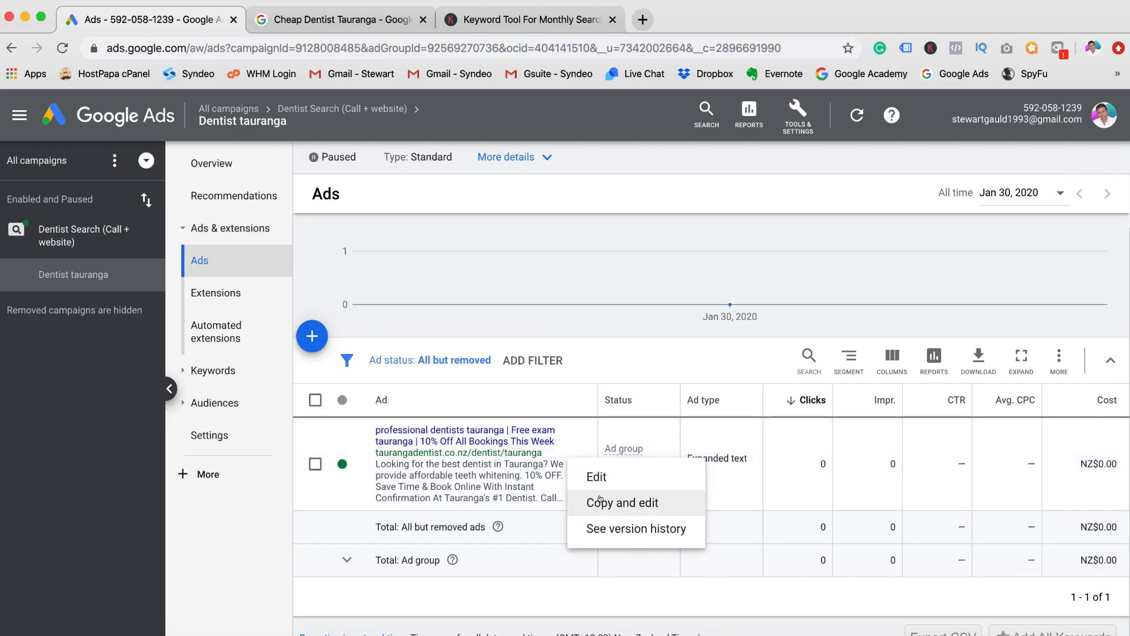
pyautogui.click(574, 402)
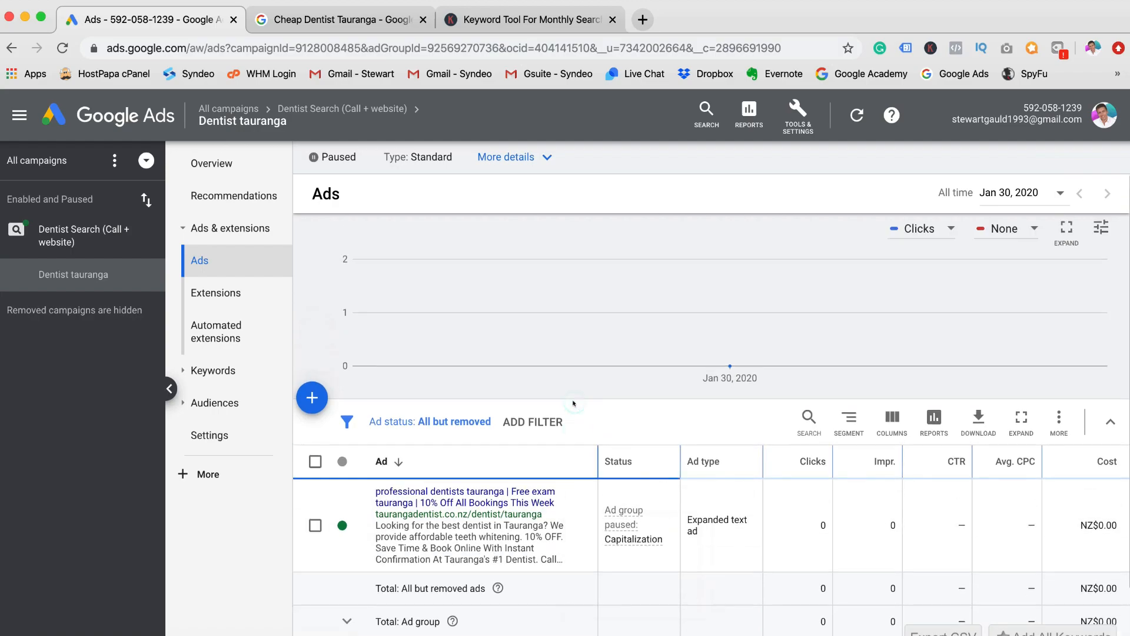
pyautogui.click(87, 265)
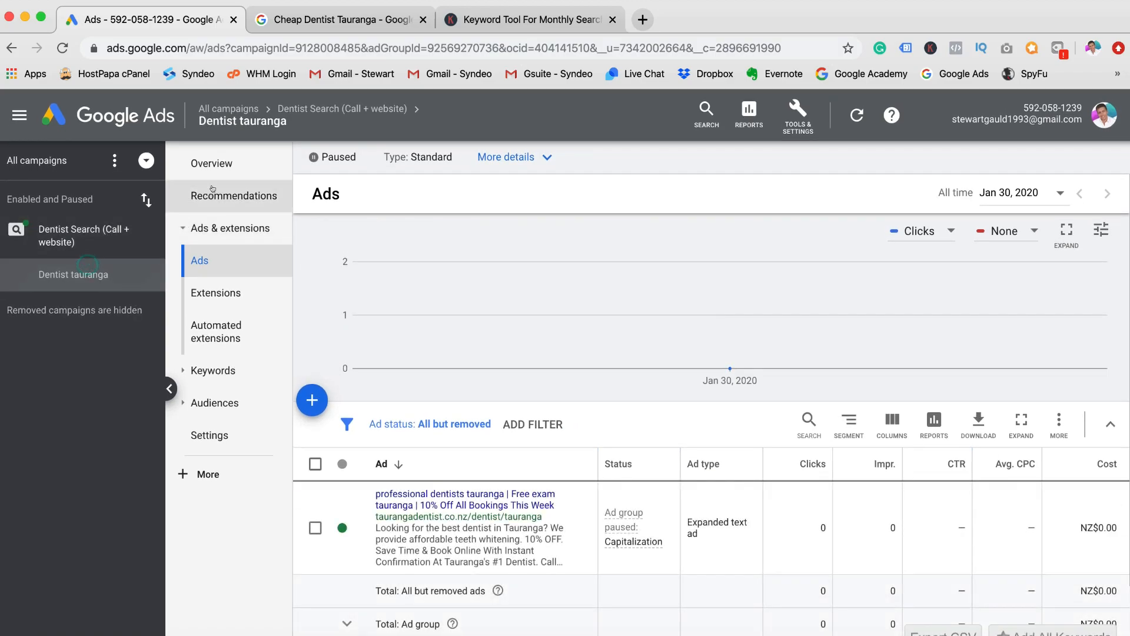
pyautogui.click(211, 164)
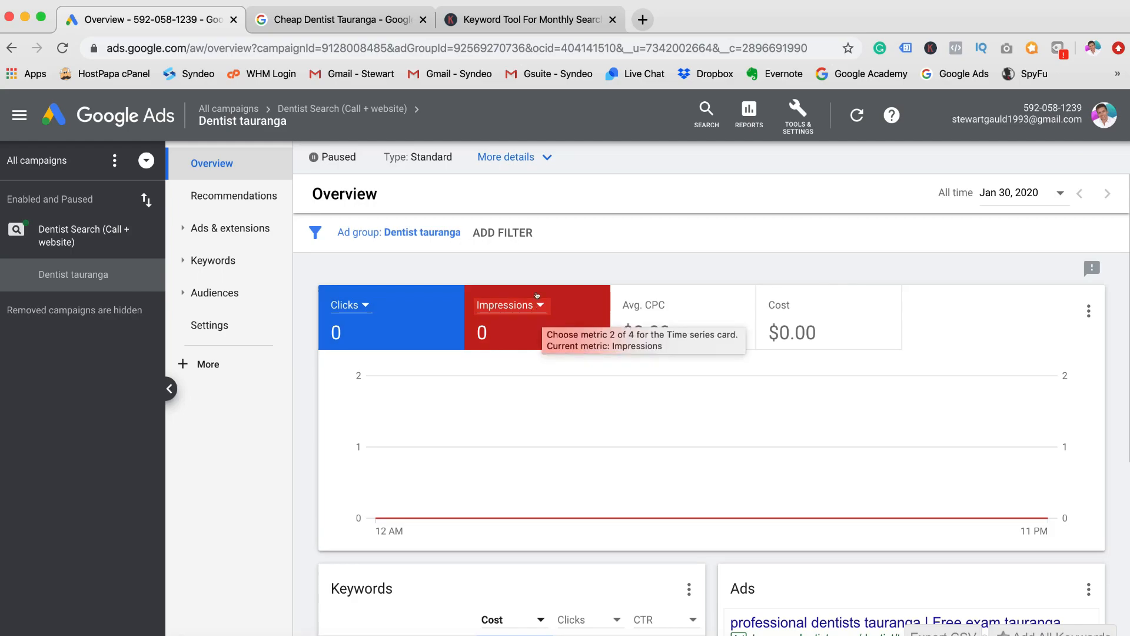
# - Switch to the "Cheap Dentist Tauranga" Google search and examine the competing dentist ads and local listings
pyautogui.click(406, 20)
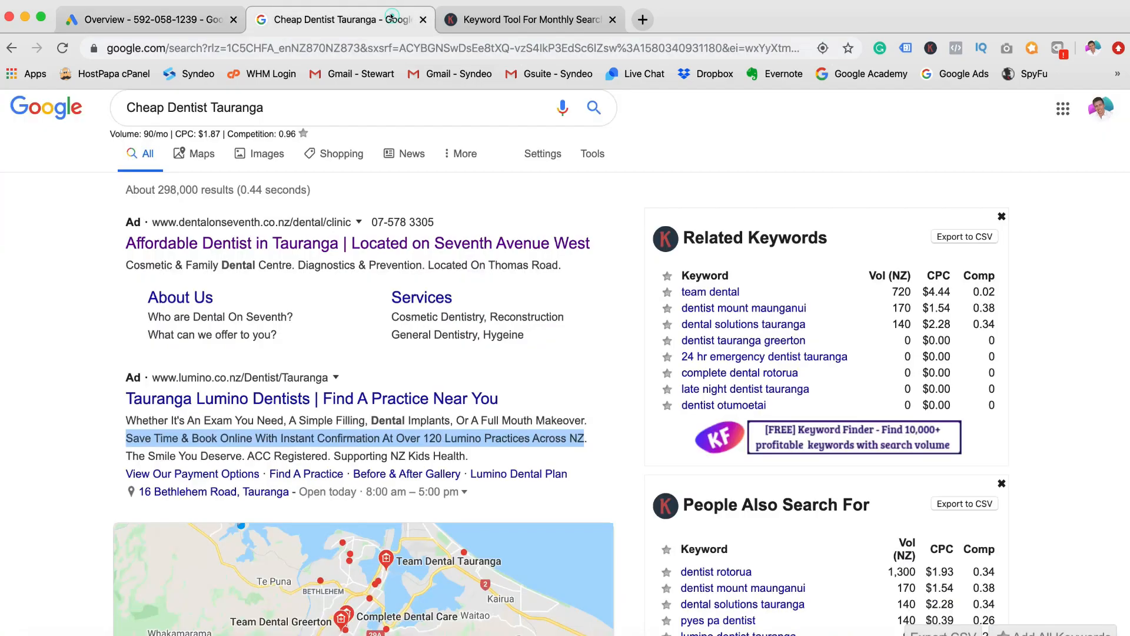
pyautogui.click(592, 290)
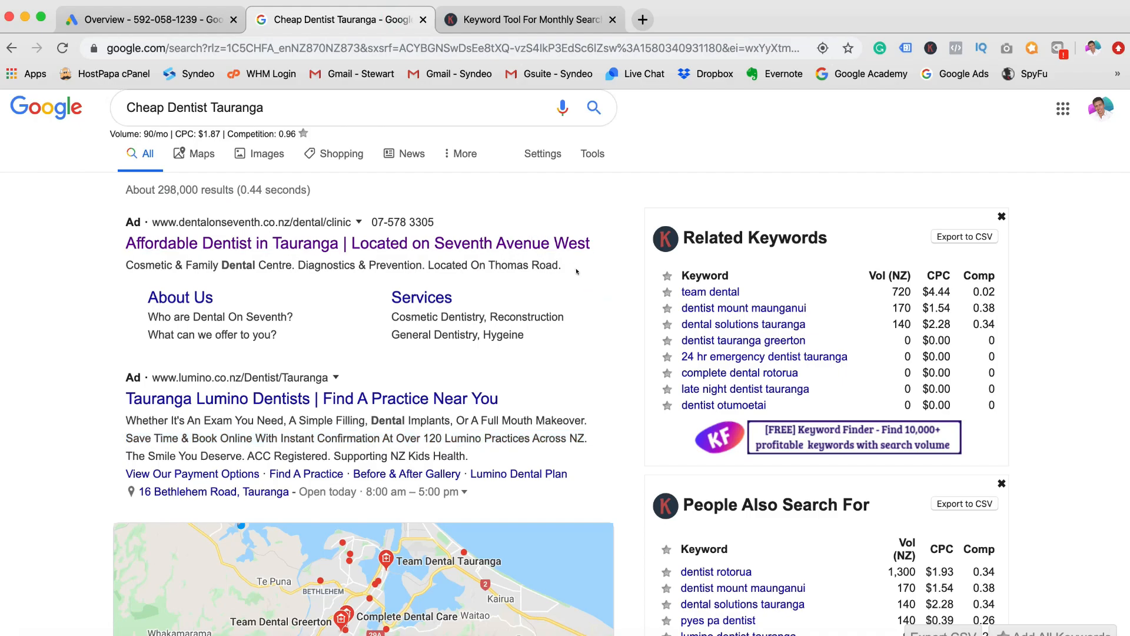
pyautogui.scroll(-7, 527, 352)
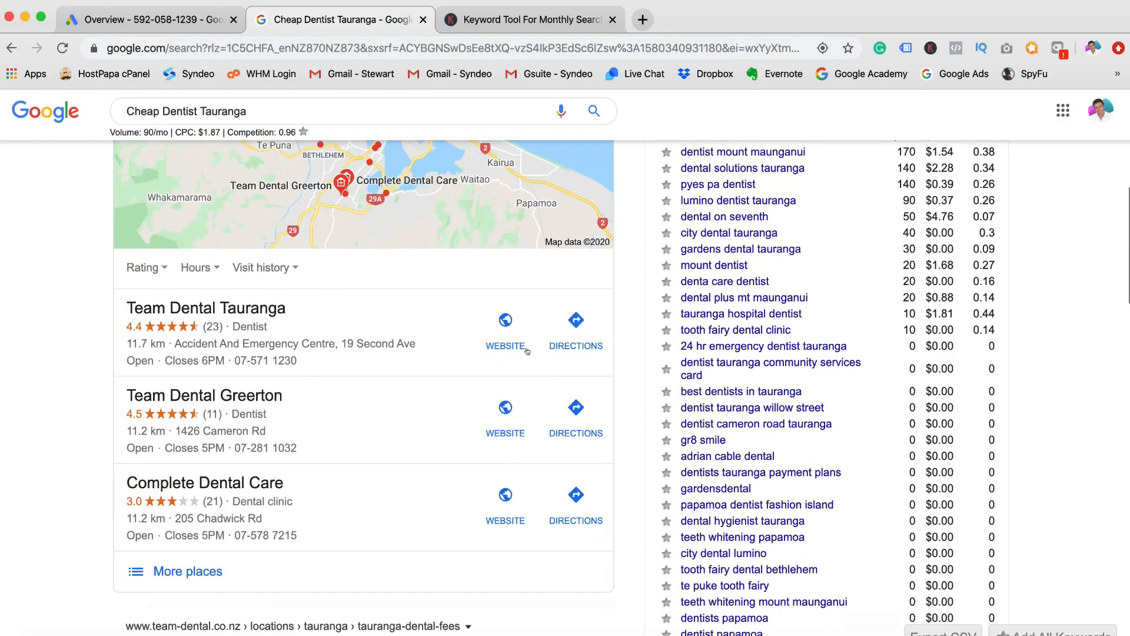
pyautogui.scroll(8, 338, 382)
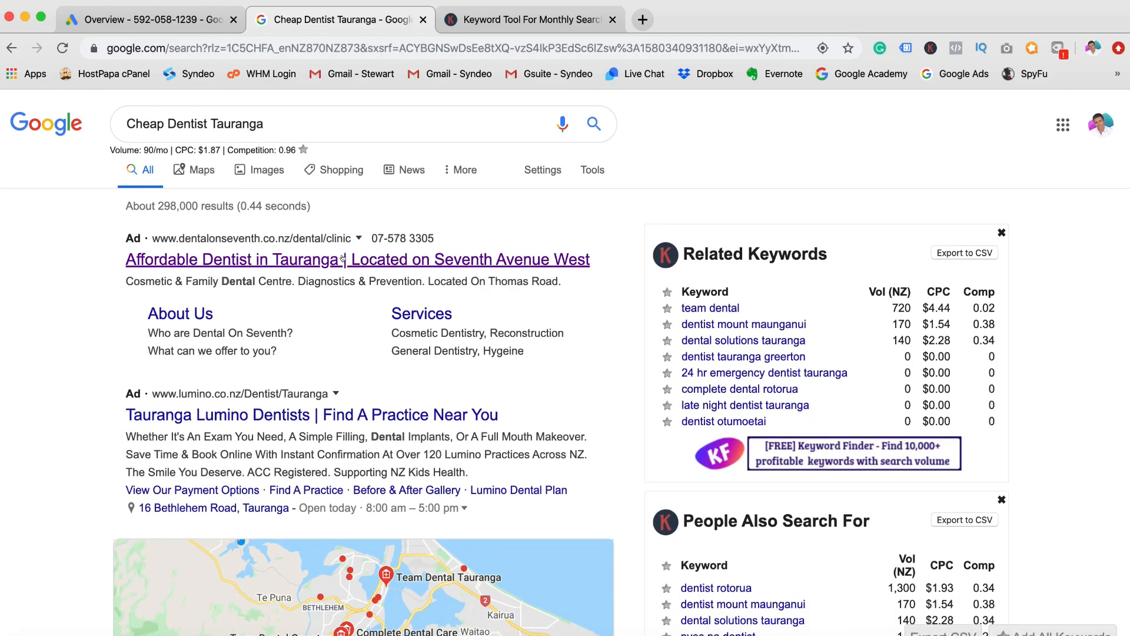
# - Return to Google Ads, add Cost and Avg. CPC to the ad group's overview chart, and look through the alternative metrics
pyautogui.click(179, 26)
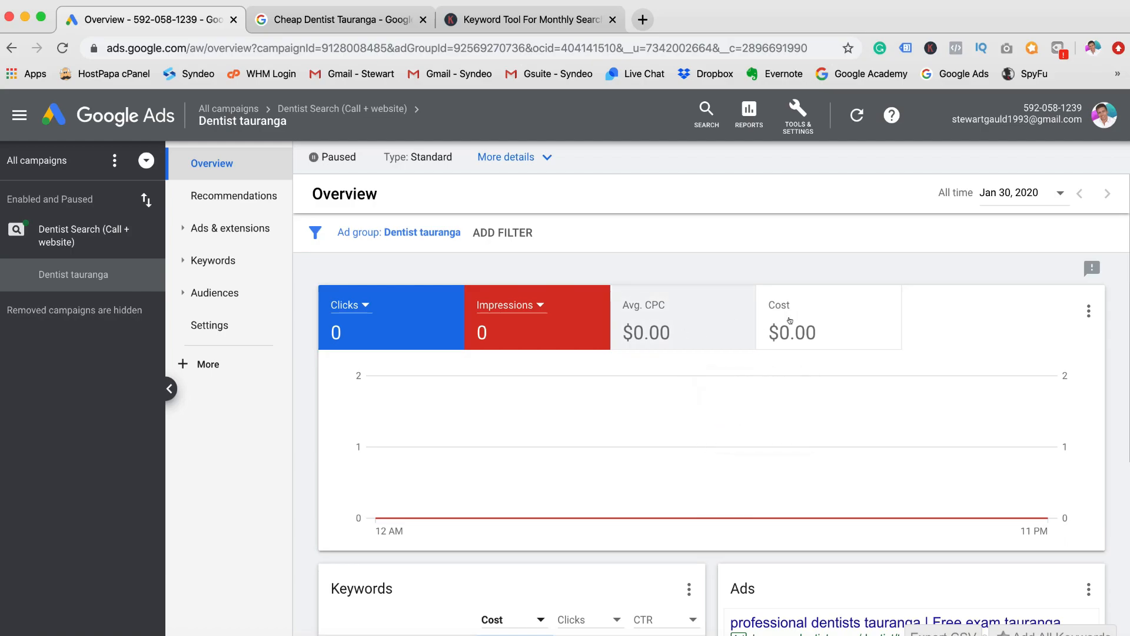
pyautogui.click(794, 321)
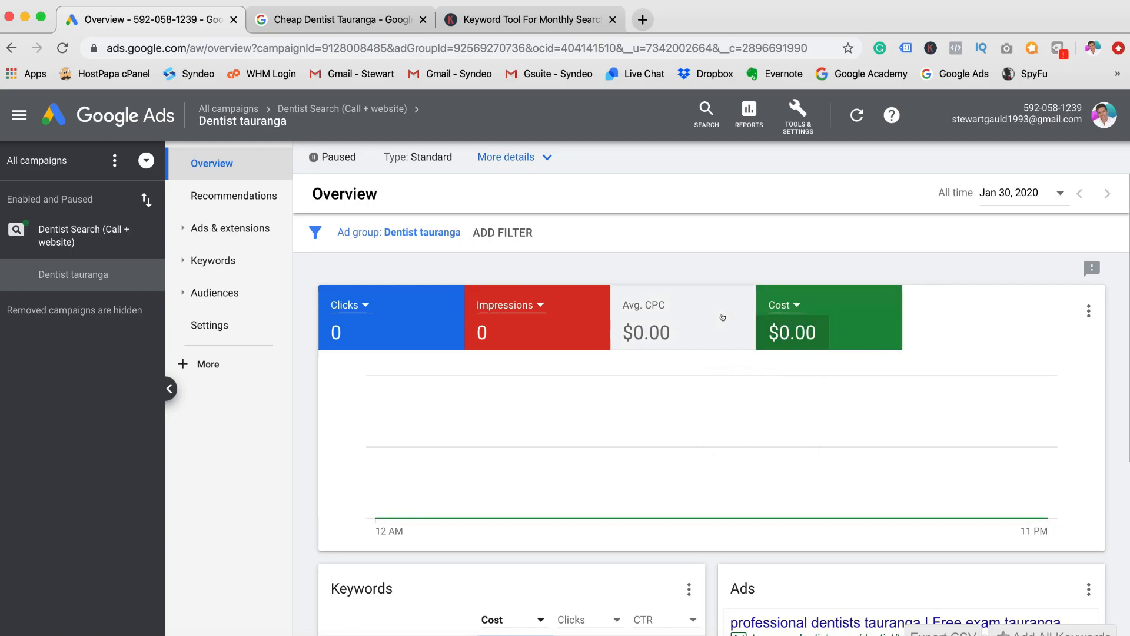
pyautogui.click(724, 318)
pyautogui.click(672, 303)
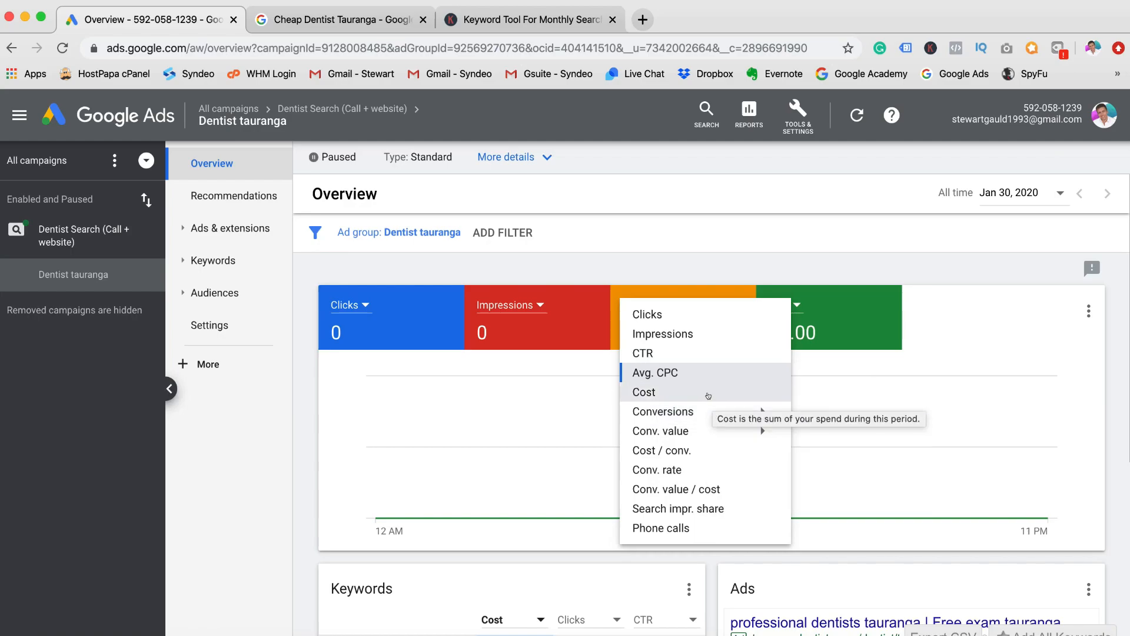
pyautogui.moveTo(696, 431)
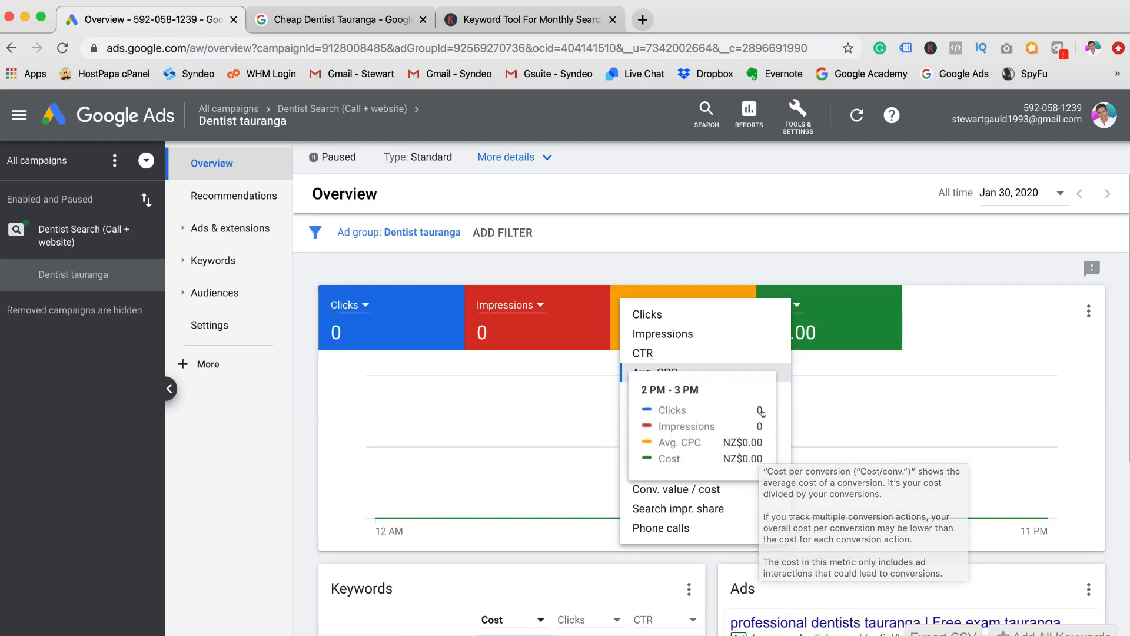
pyautogui.moveTo(763, 413)
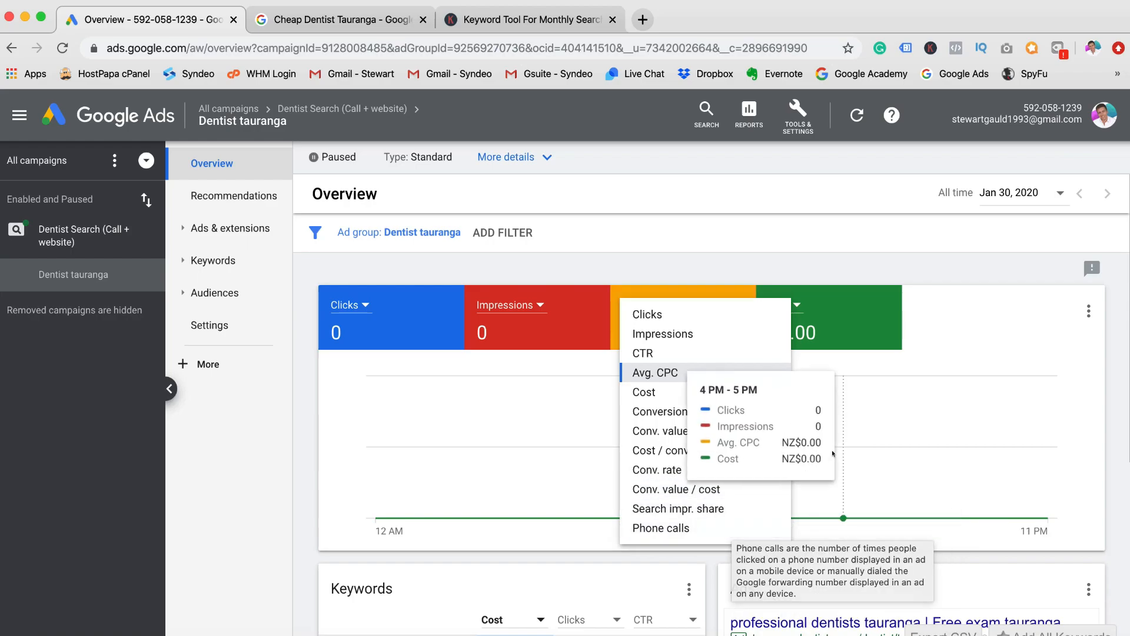
pyautogui.click(877, 460)
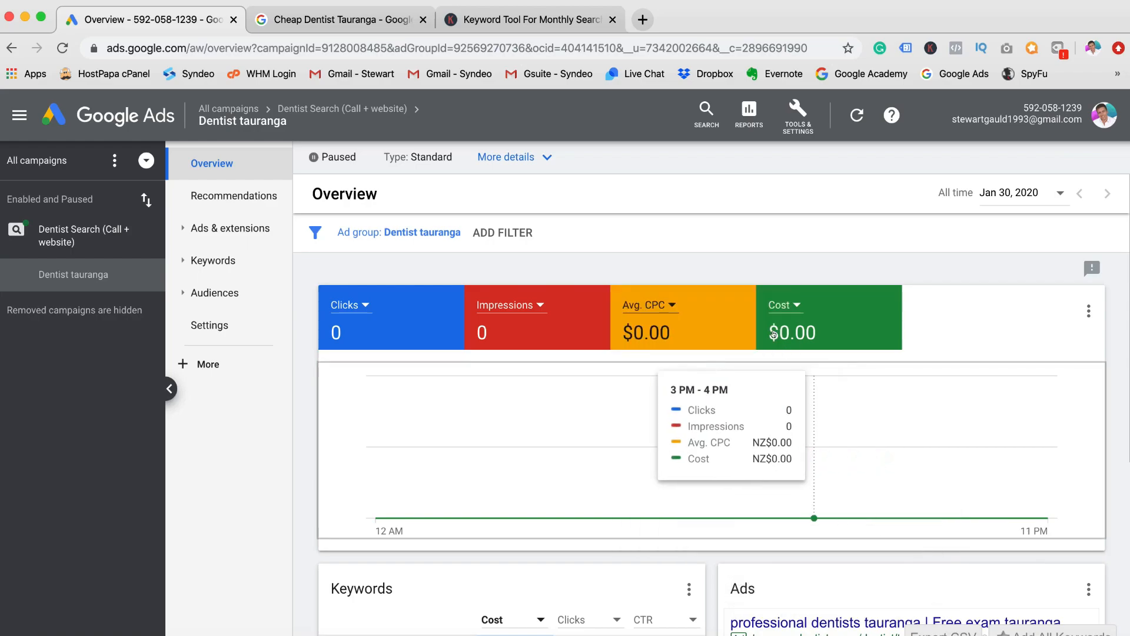
# - Examine the cost, clicks and CTR of the ad group's keywords and the performance of its ad in the overview
pyautogui.scroll(-3, 712, 390)
pyautogui.scroll(-2, 713, 390)
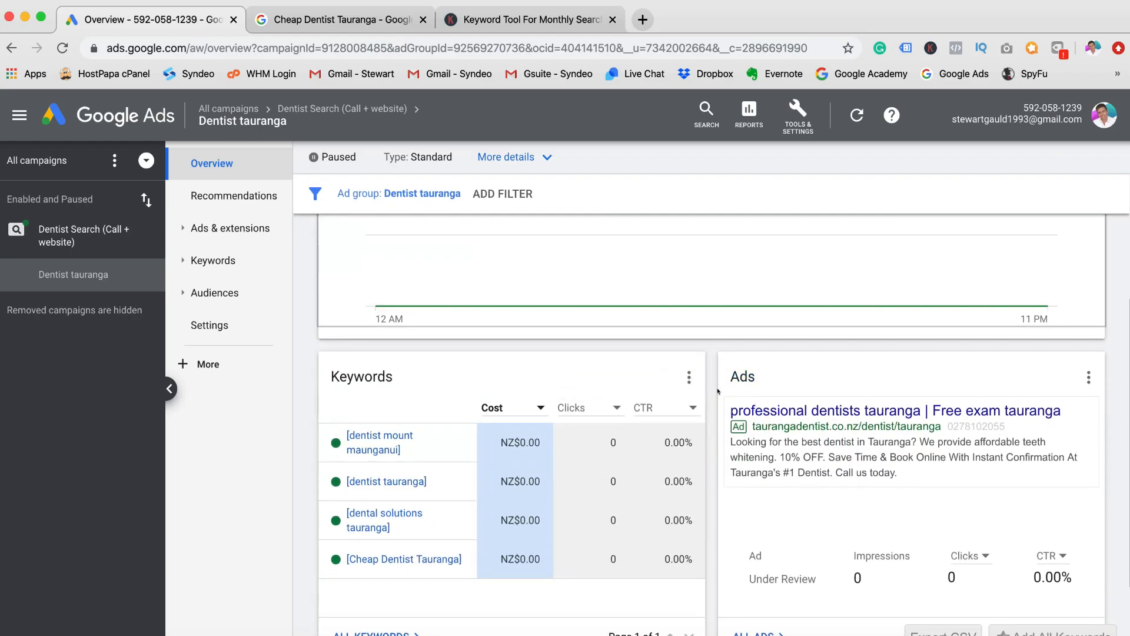
pyautogui.moveTo(894, 415)
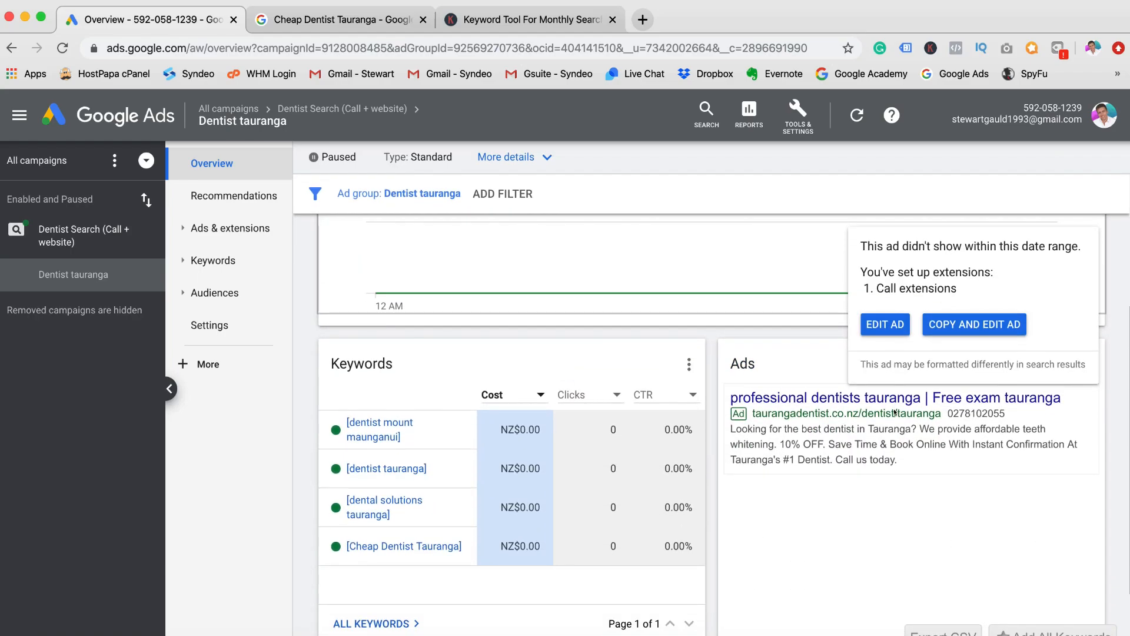
pyautogui.moveTo(379, 433)
pyautogui.scroll(-1, 506, 436)
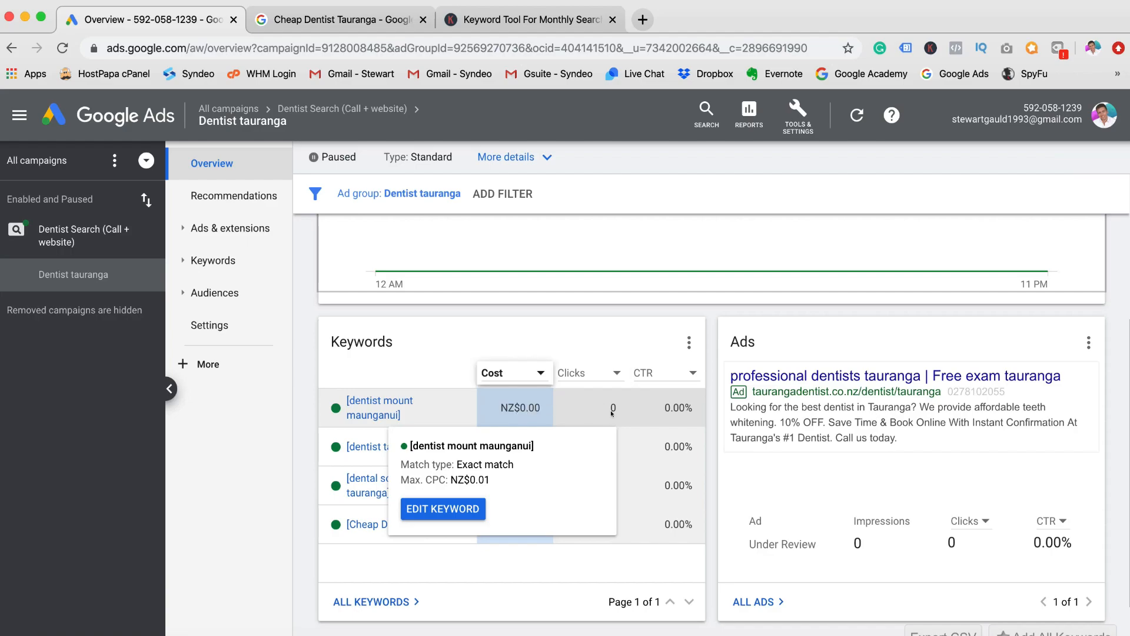
pyautogui.scroll(-3, 692, 421)
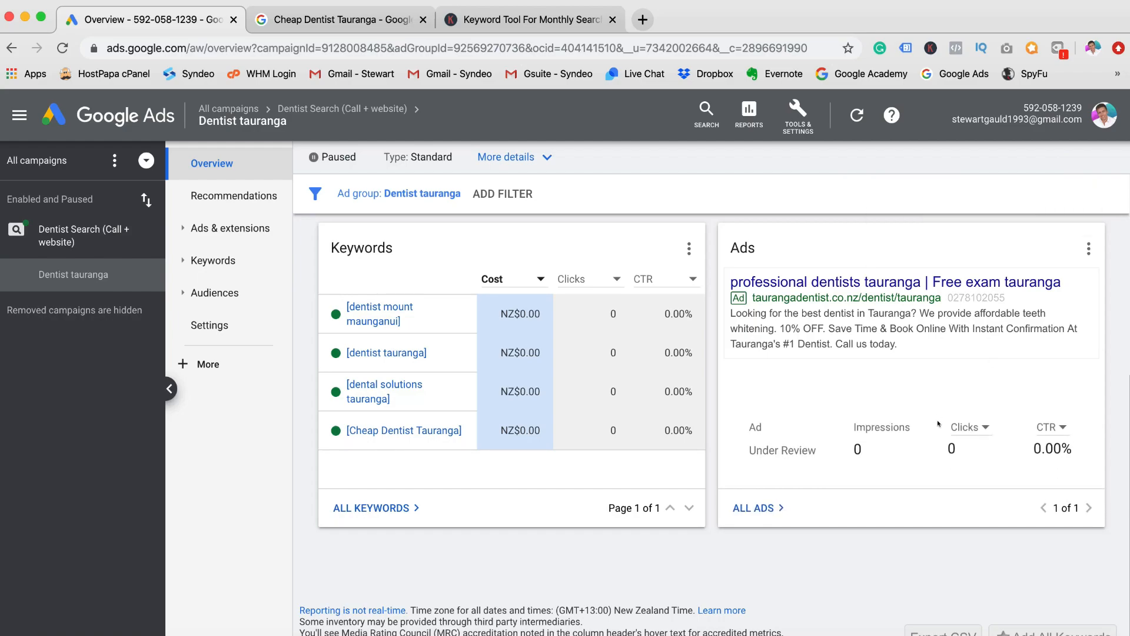
pyautogui.scroll(1, 938, 423)
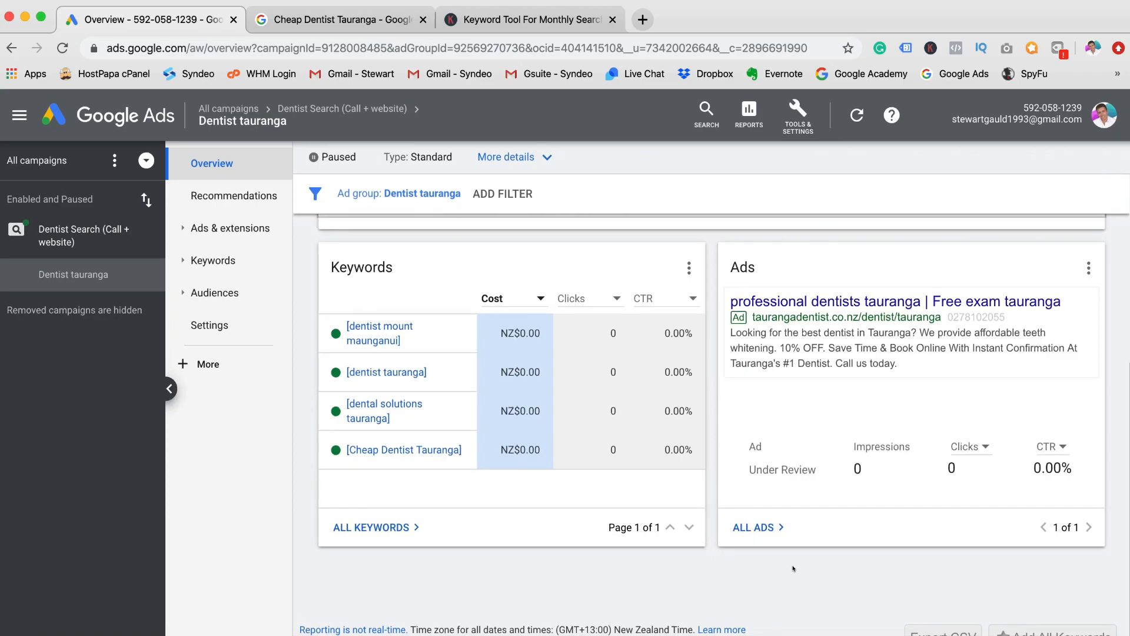
pyautogui.scroll(5, 793, 569)
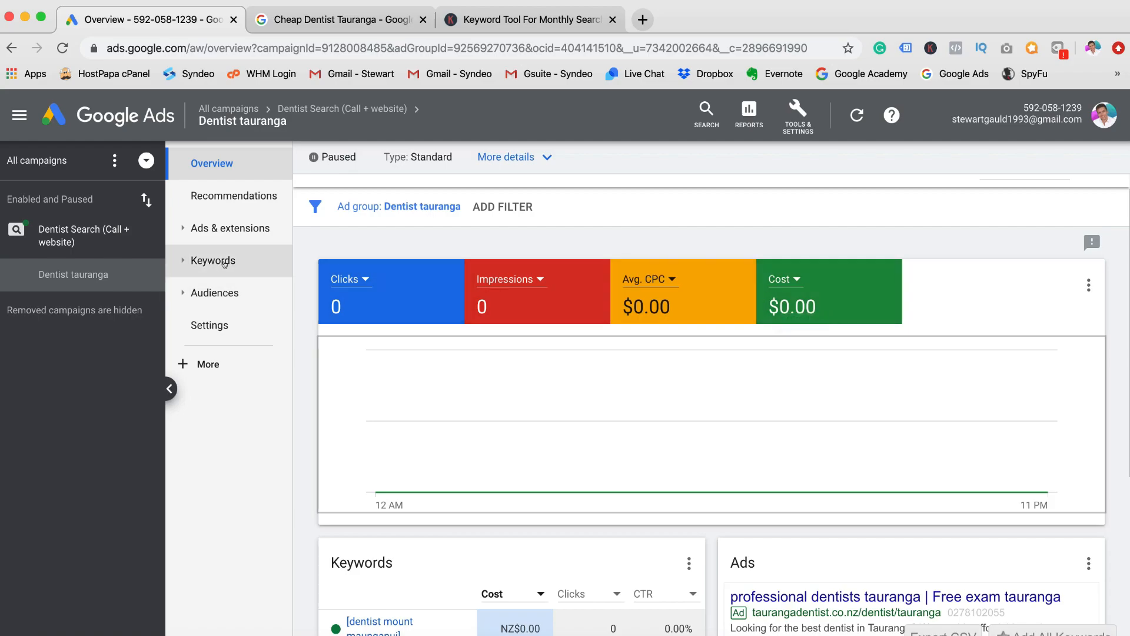
# - Open the settings of the "Dentist Search (Call + website)" campaign and check its Networks options without changing them
pyautogui.click(82, 234)
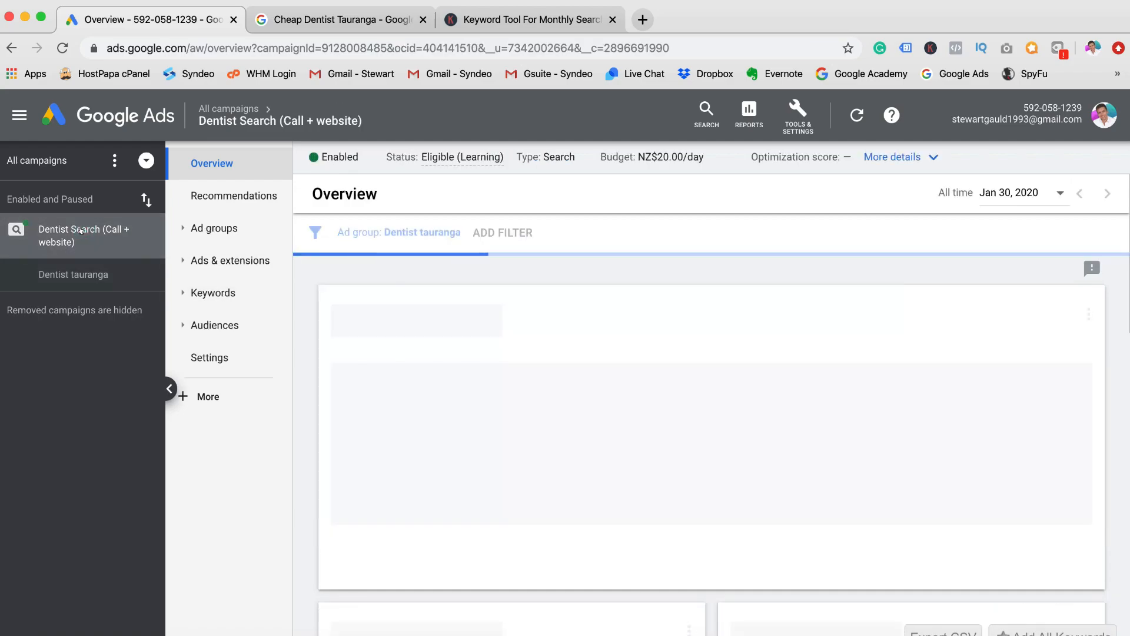
pyautogui.click(219, 355)
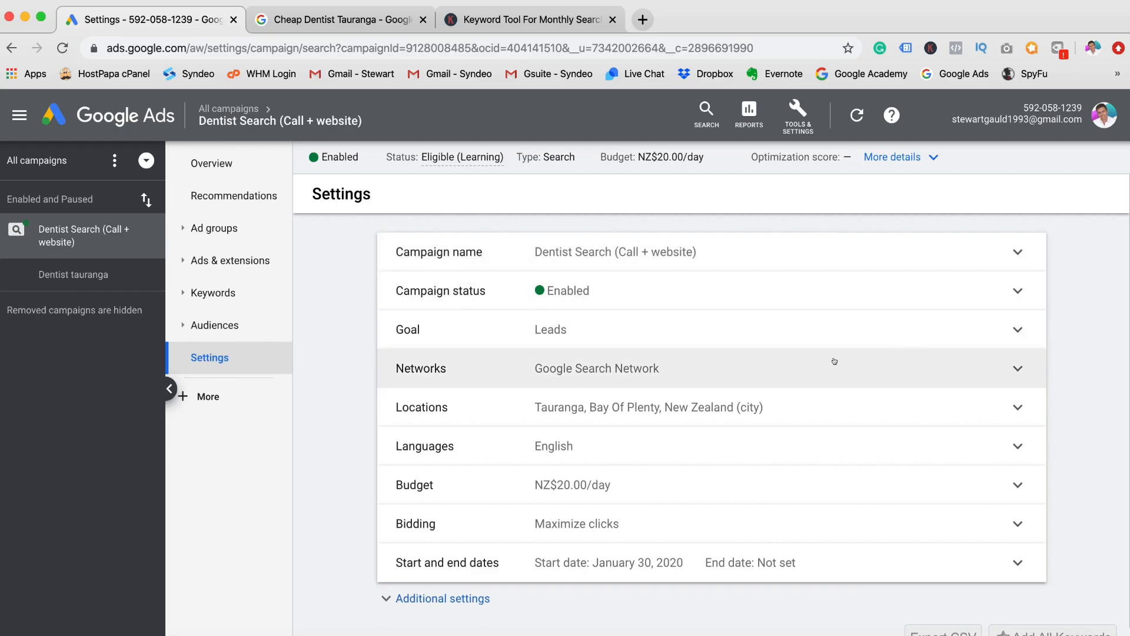
pyautogui.click(1010, 371)
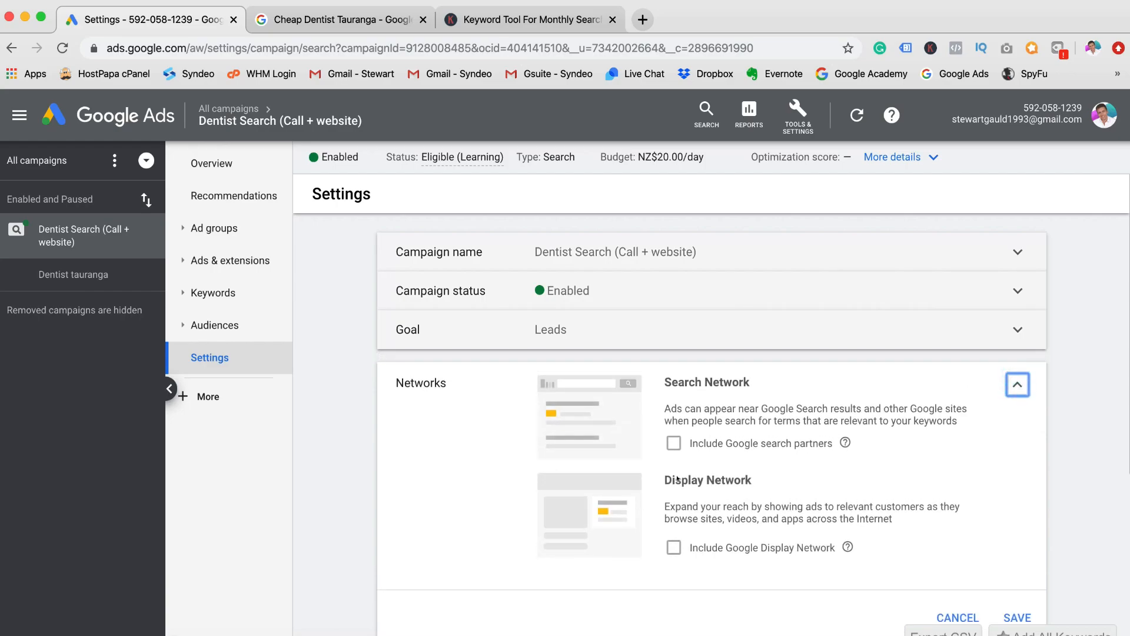
pyautogui.click(1016, 382)
pyautogui.scroll(-1, 1024, 353)
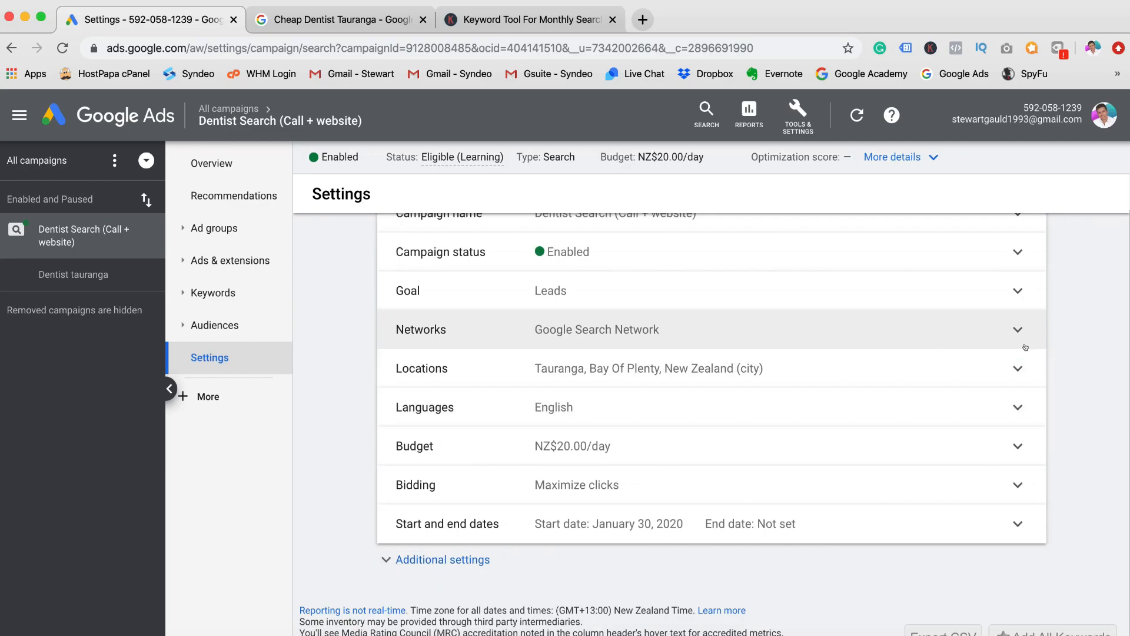
# - Check the campaign's targeted locations and its bidding settings without changing them
pyautogui.click(1022, 366)
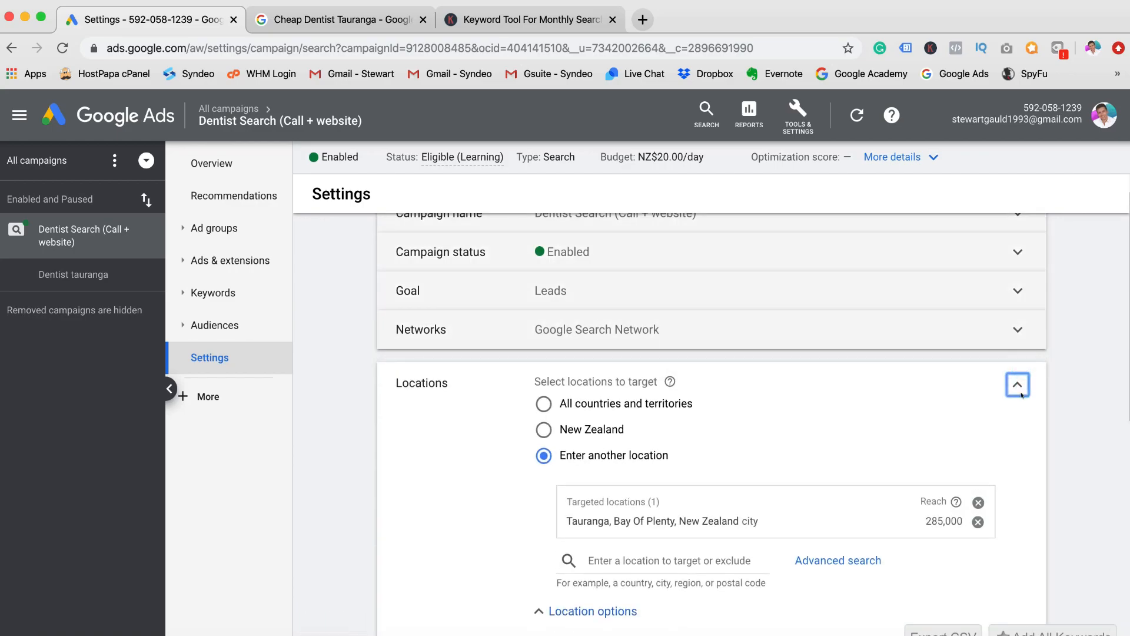
pyautogui.click(1017, 385)
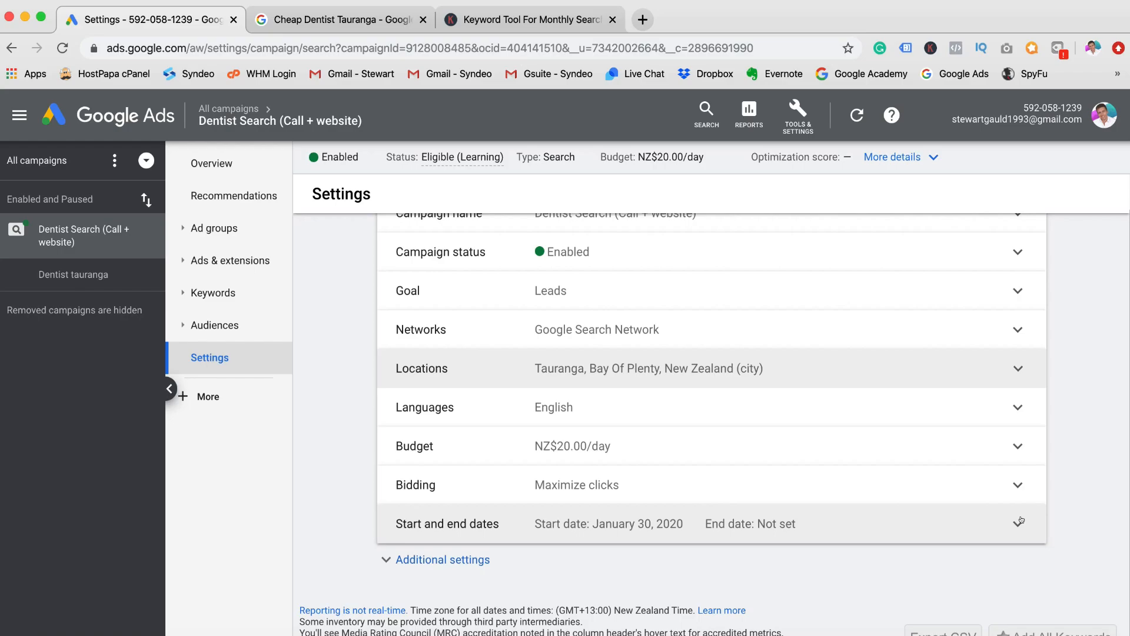
pyautogui.click(1018, 485)
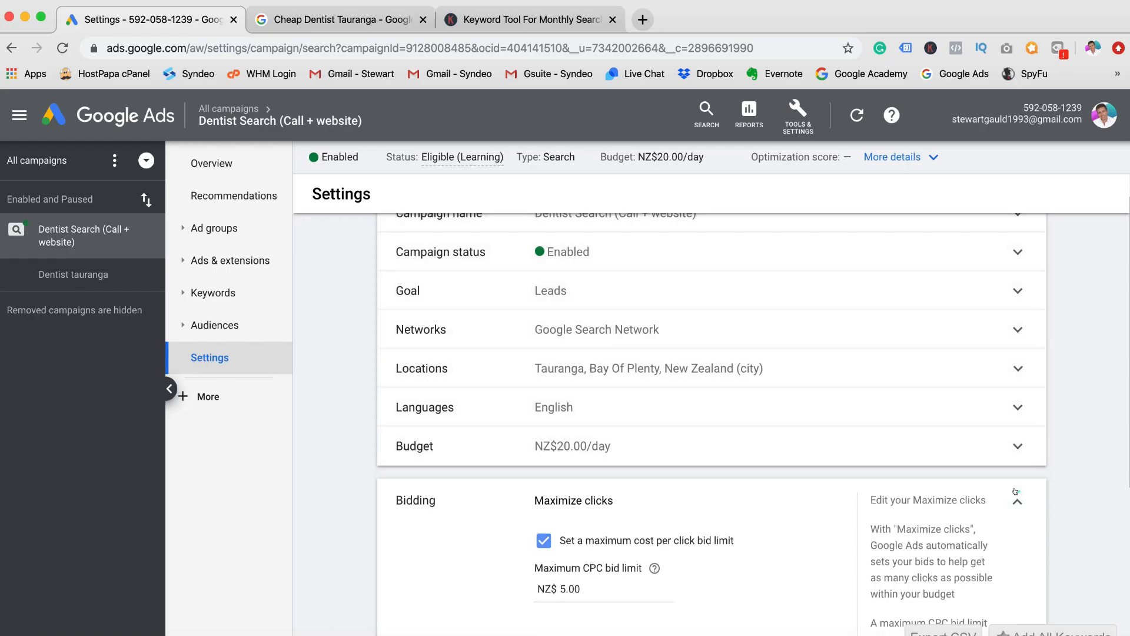
pyautogui.click(1017, 492)
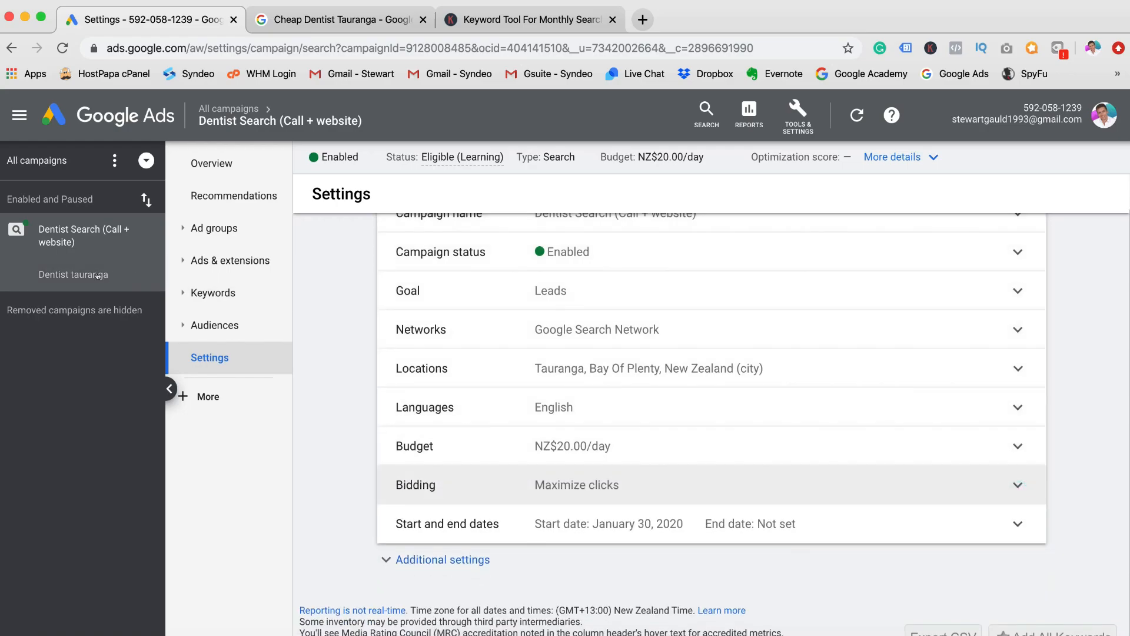
# - Examine the campaign's ads and extensions, including which extension types can be added, without adding one
pyautogui.click(222, 263)
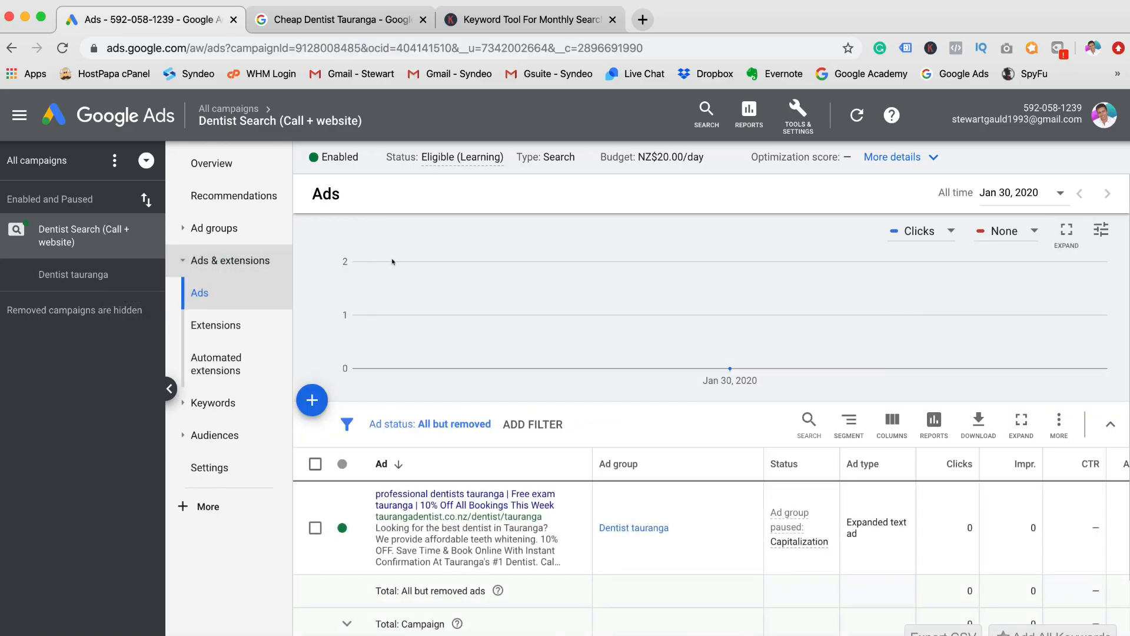
pyautogui.scroll(-1, 392, 261)
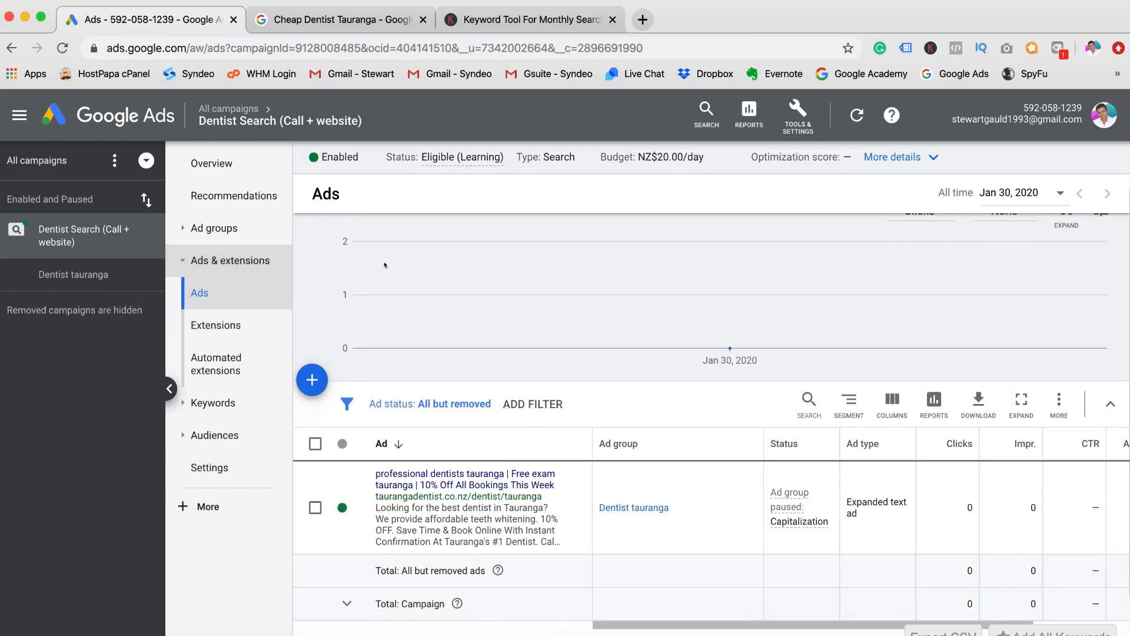
pyautogui.click(211, 326)
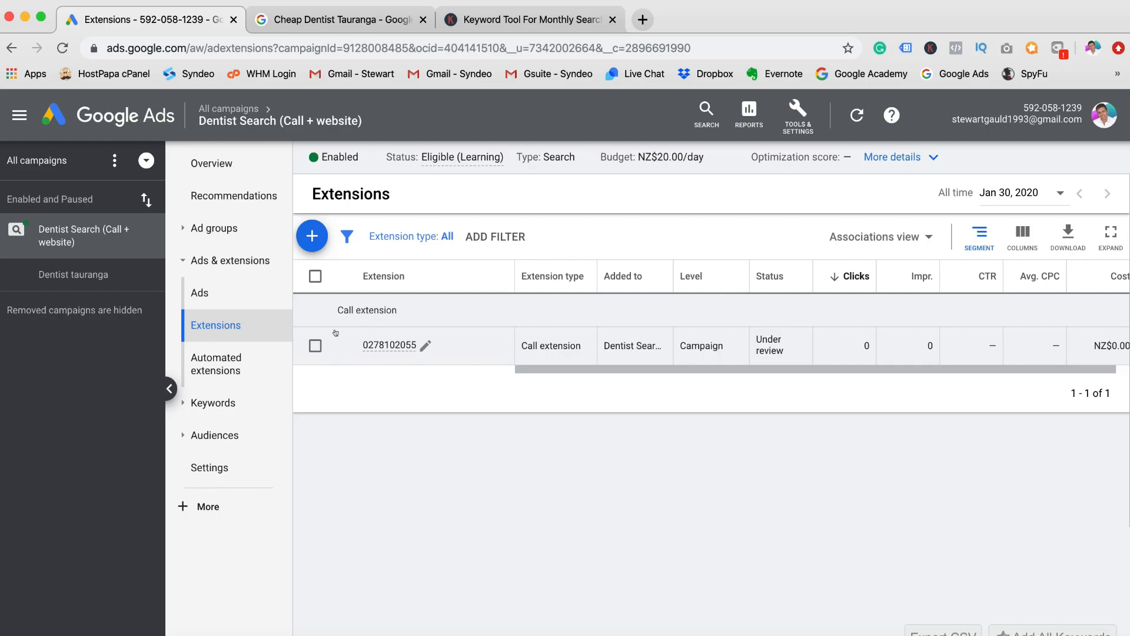
pyautogui.click(320, 241)
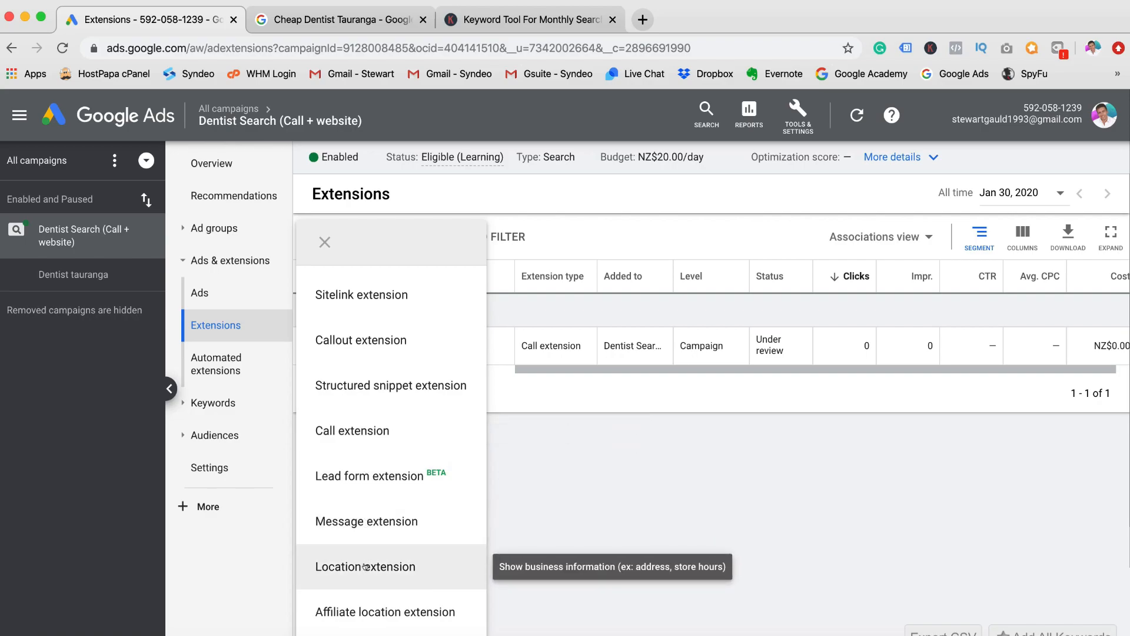
pyautogui.click(517, 501)
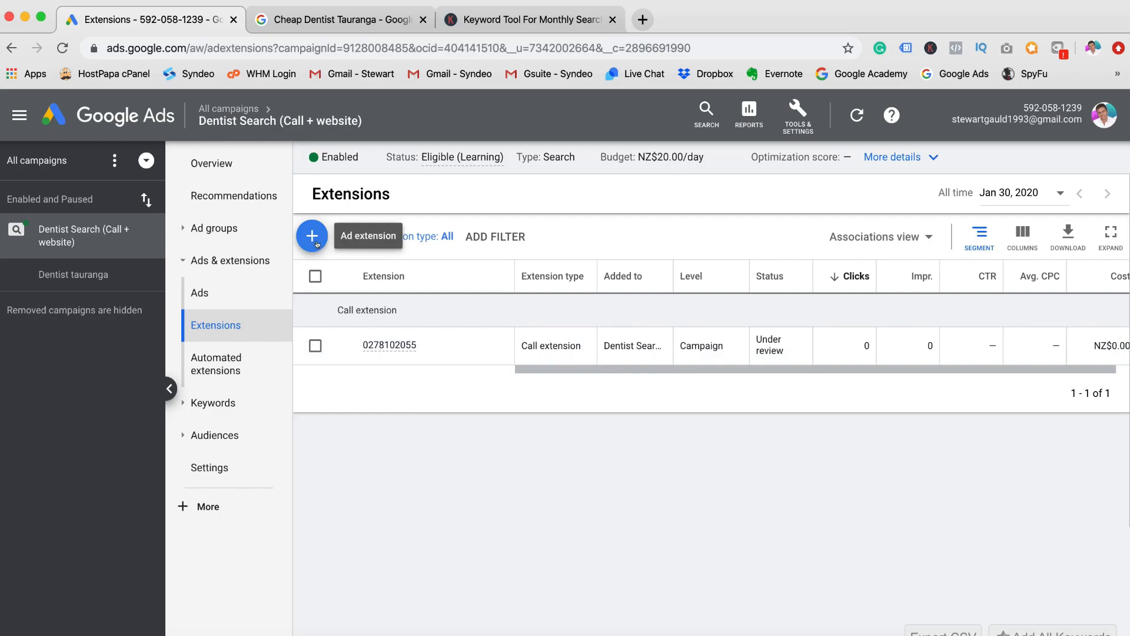
# - Check the campaign's search keywords and its negative keywords list without adding or changing any
pyautogui.click(224, 405)
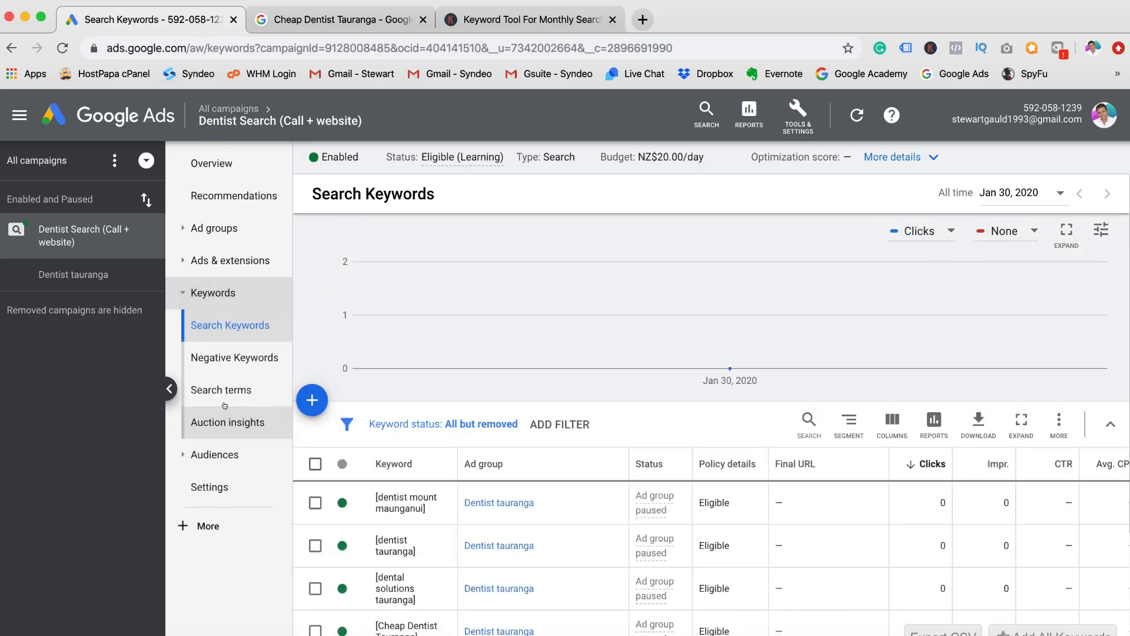
pyautogui.scroll(-3, 458, 353)
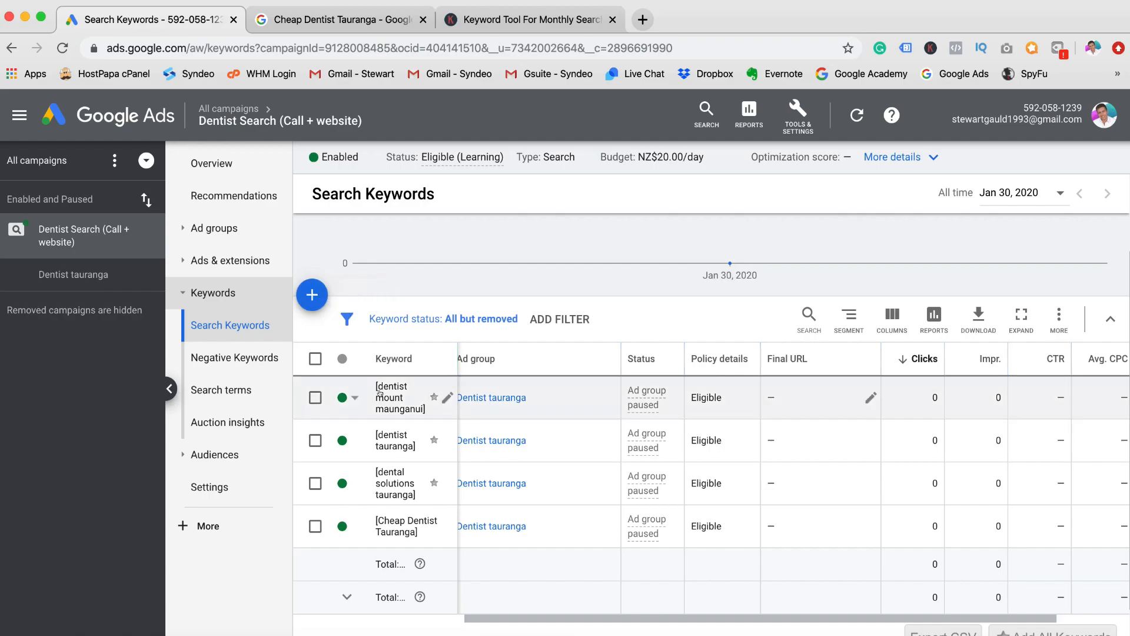
pyautogui.click(244, 359)
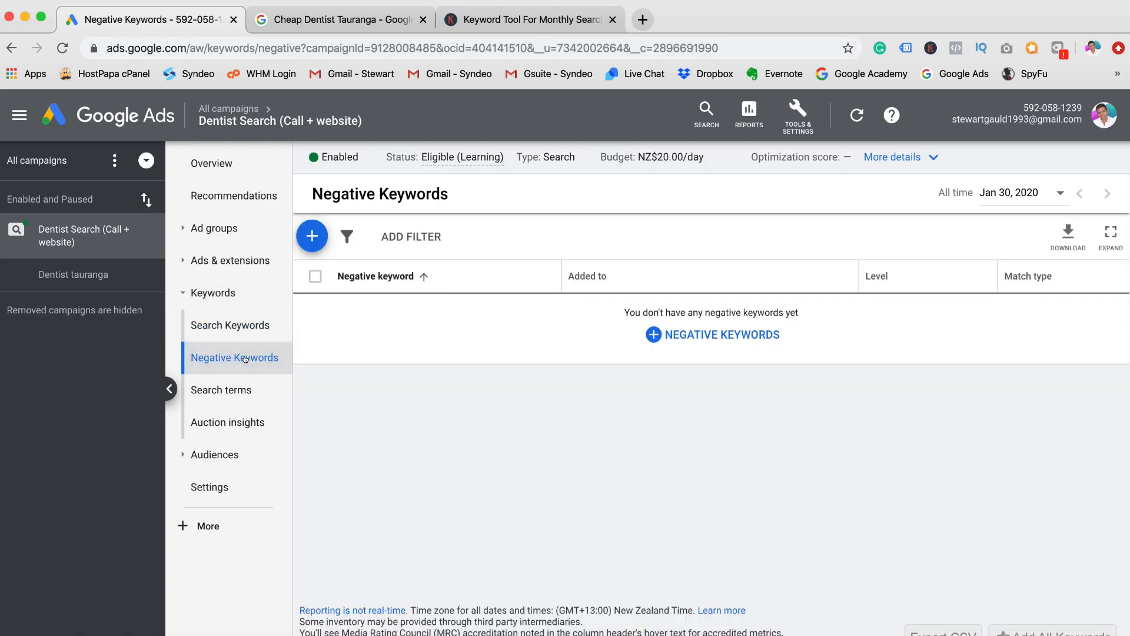
# - Return to the campaign's overview and examine its clicks and impressions chart, ad performance and targeted locations map
pyautogui.click(235, 158)
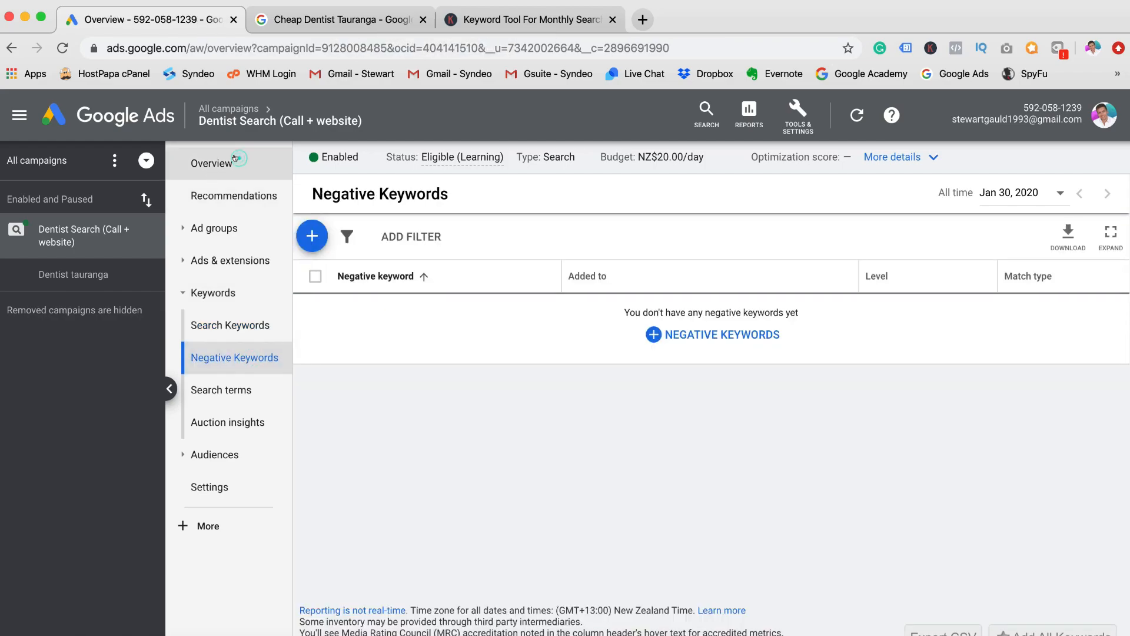
pyautogui.scroll(-4, 600, 436)
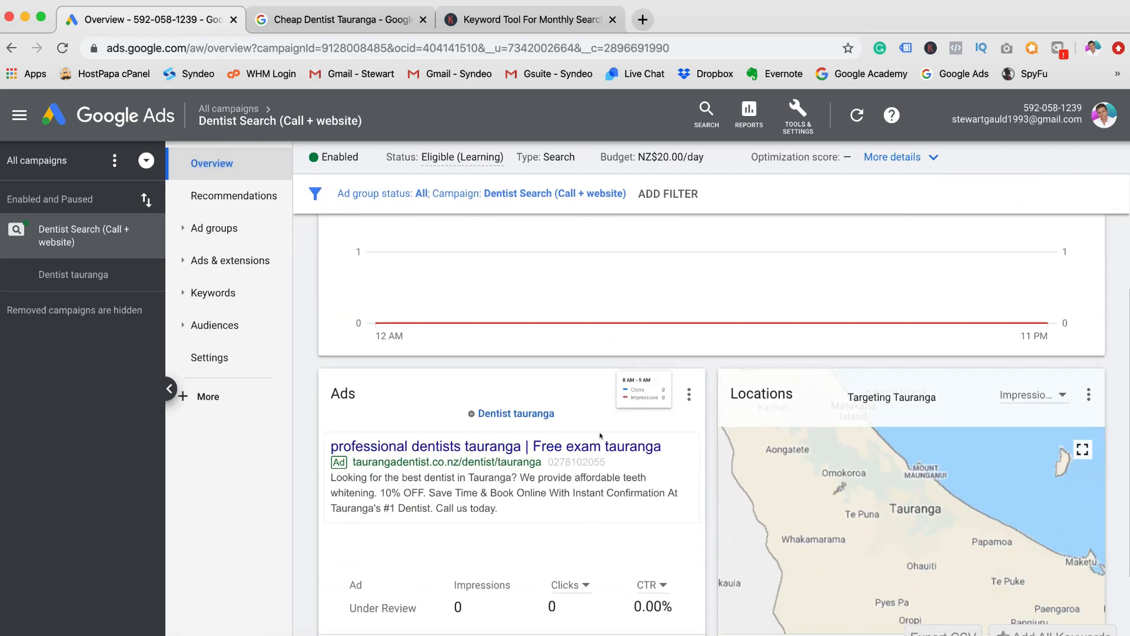
pyautogui.scroll(-3, 600, 435)
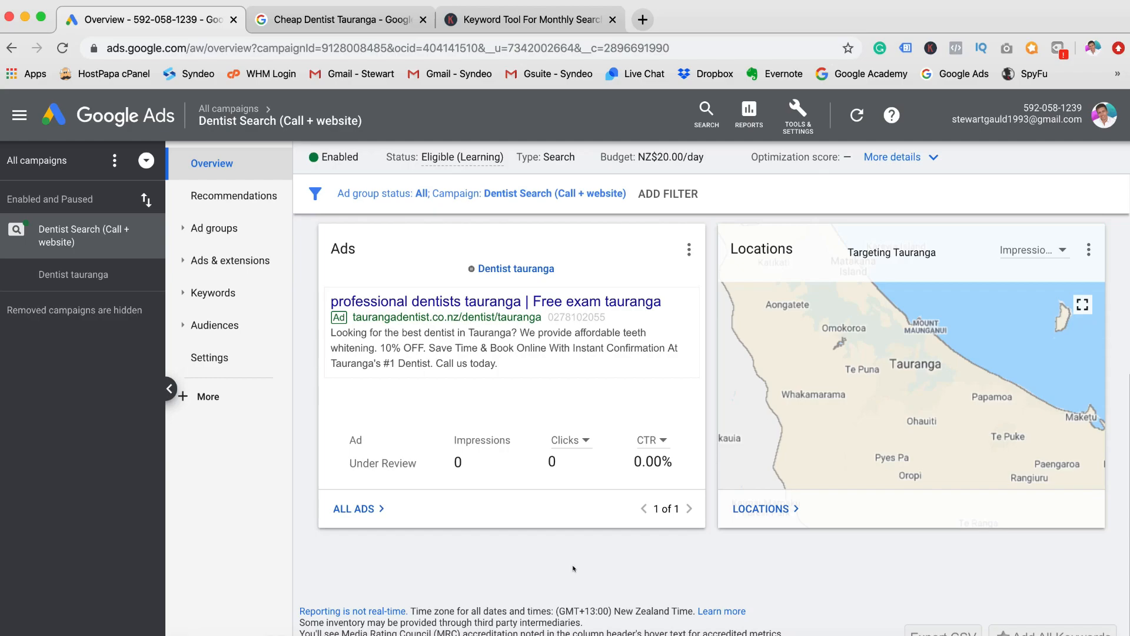
pyautogui.scroll(6, 574, 568)
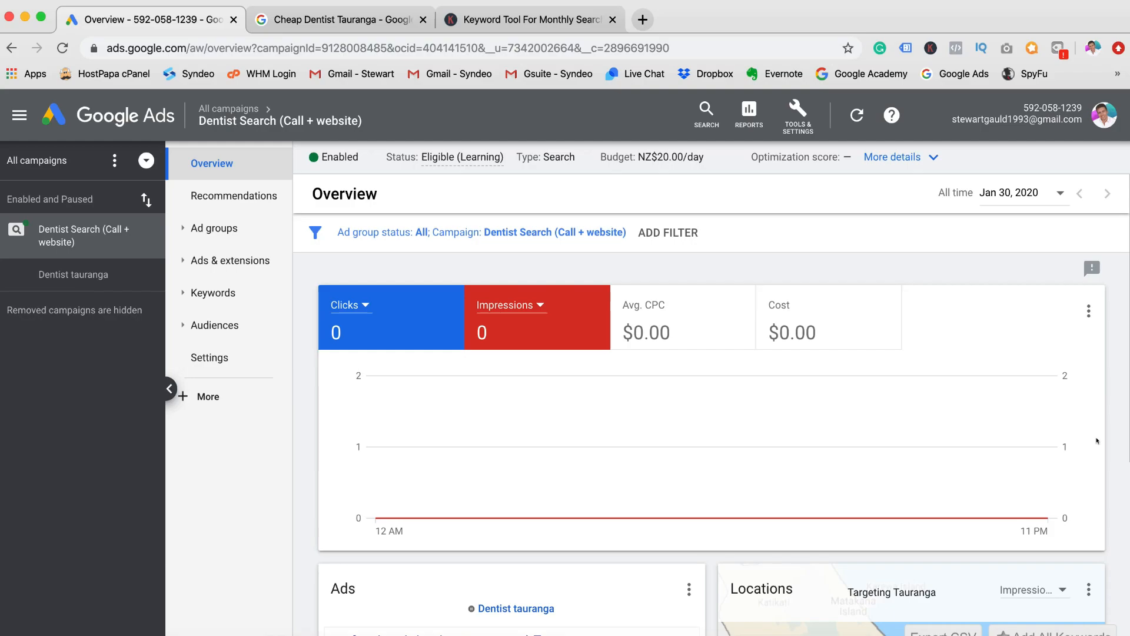
pyautogui.scroll(-5, 1097, 440)
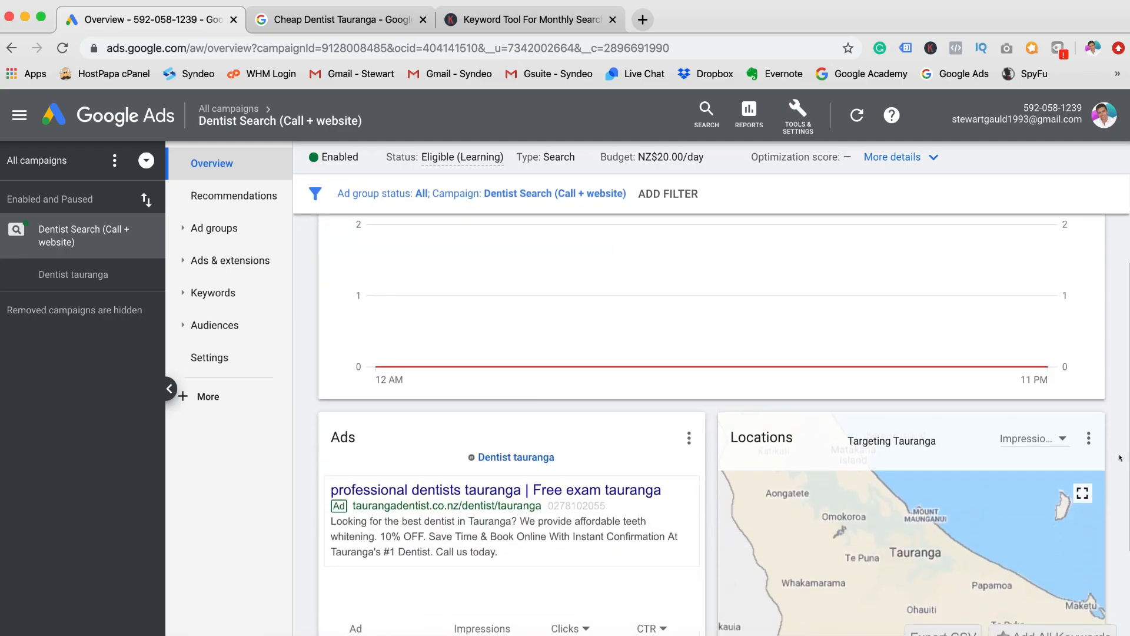
pyautogui.scroll(-3, 1120, 458)
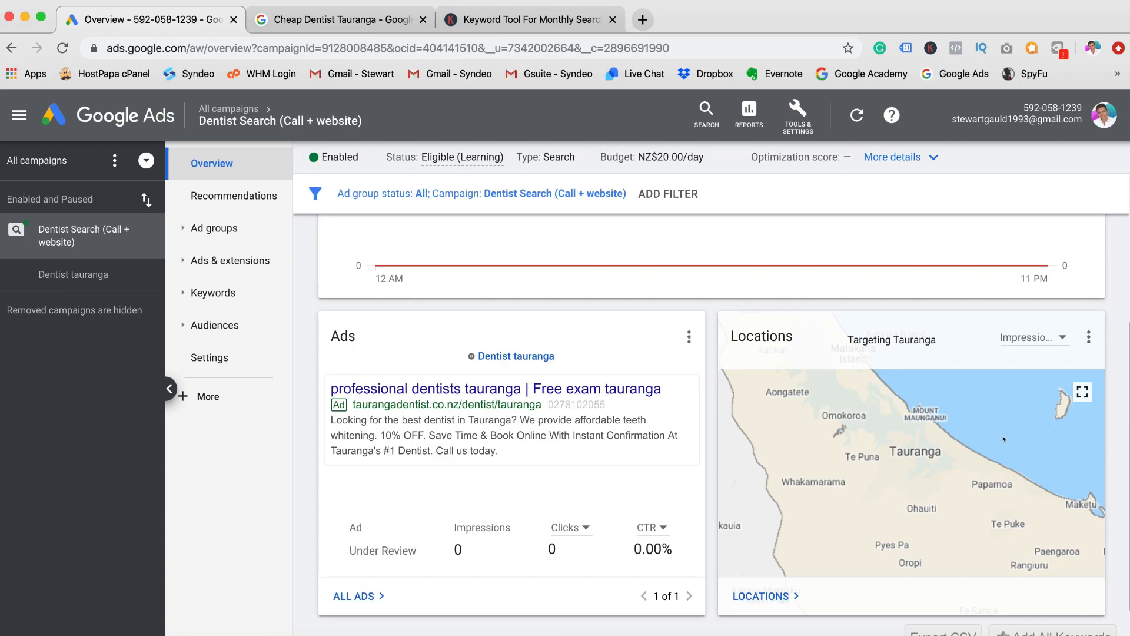
pyautogui.moveTo(935, 561)
pyautogui.scroll(8, 710, 478)
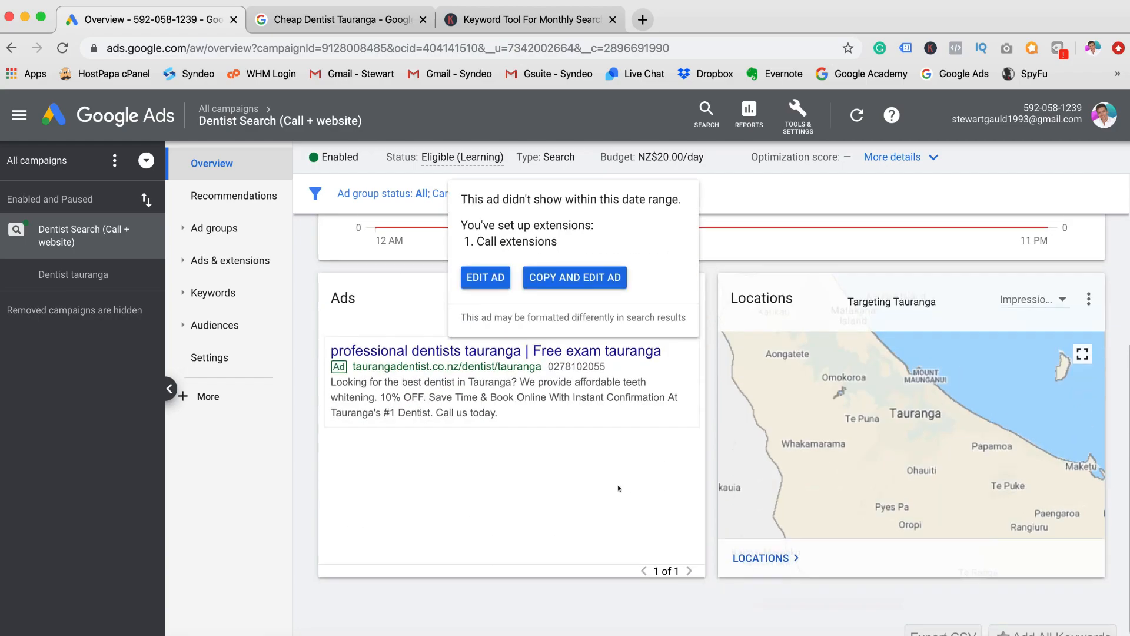